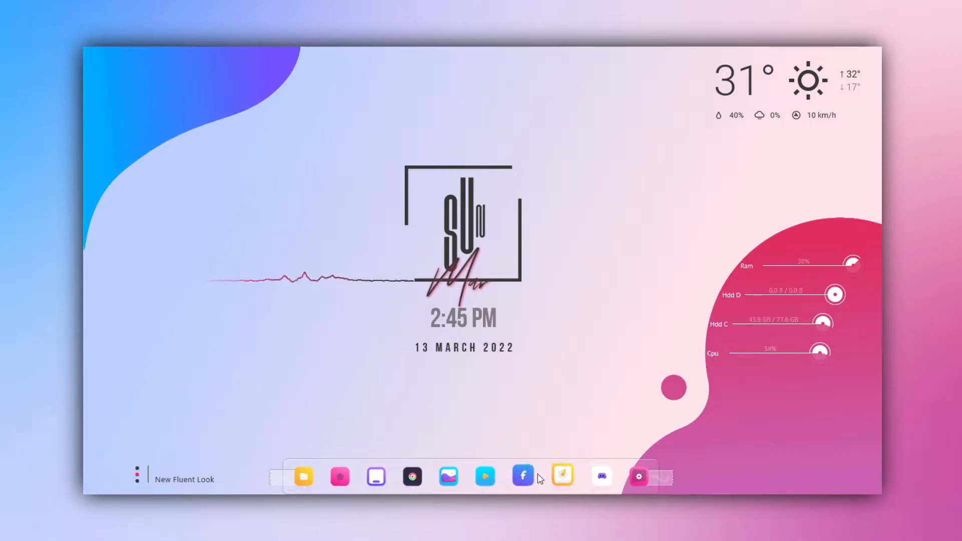
Open the themed File Explorer and look through This PC, Quick access and Local Disk (C:), leaving the window minimized
{"action": "left_click", "coordinate": [309, 476]}
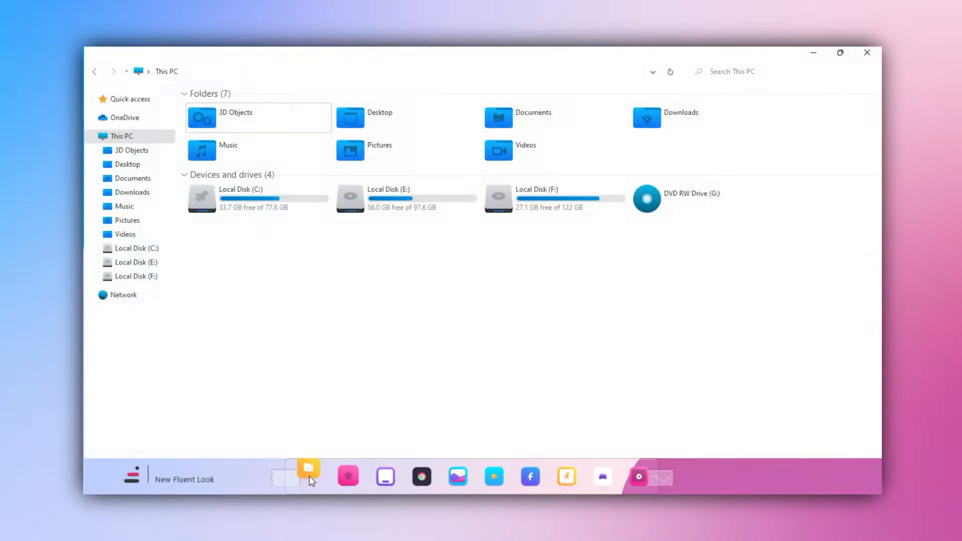
{"action": "double_click", "coordinate": [370, 52]}
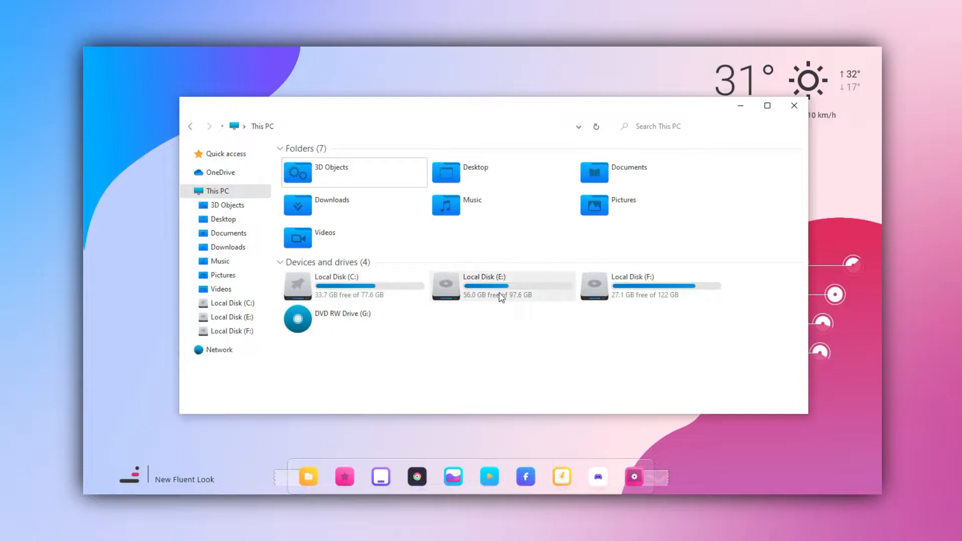
{"action": "left_click", "coordinate": [244, 154]}
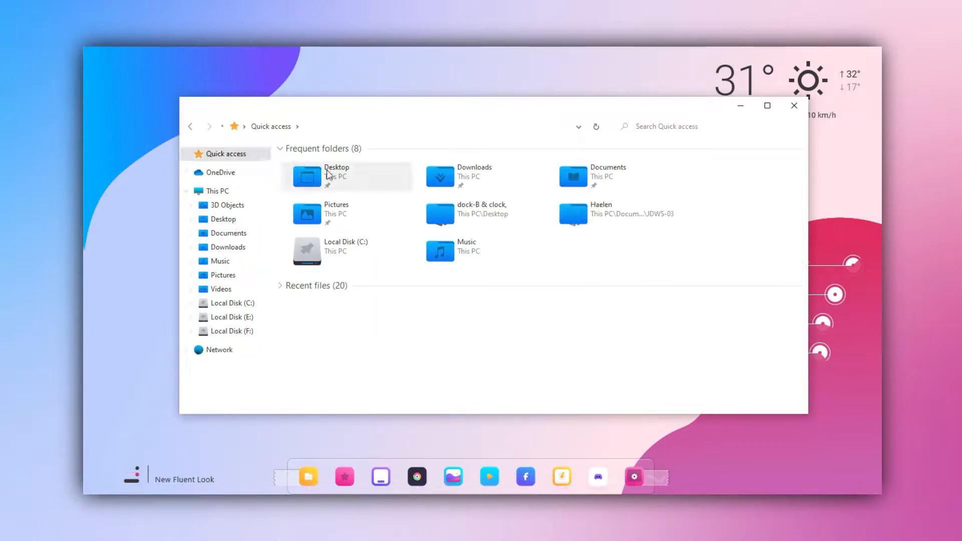
{"action": "double_click", "coordinate": [344, 249]}
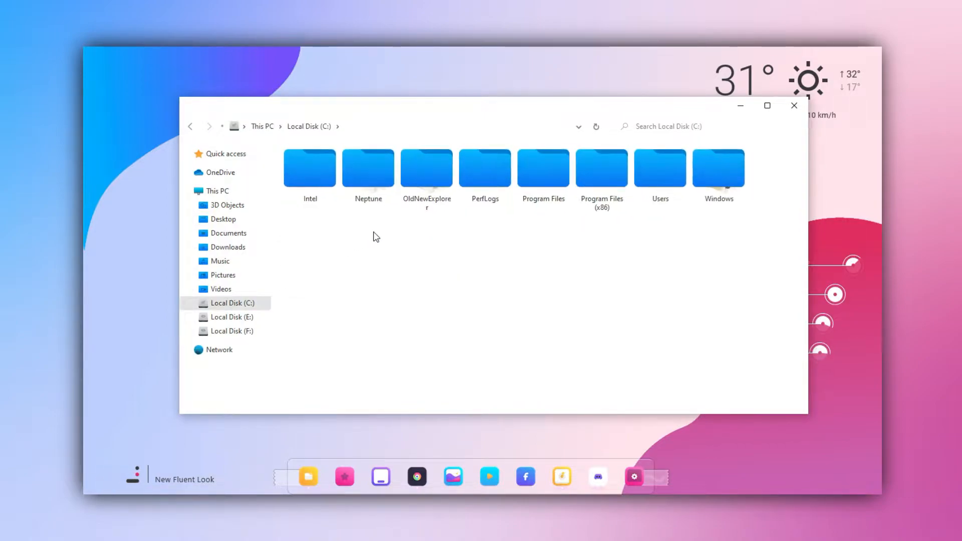
{"action": "double_click", "coordinate": [393, 105]}
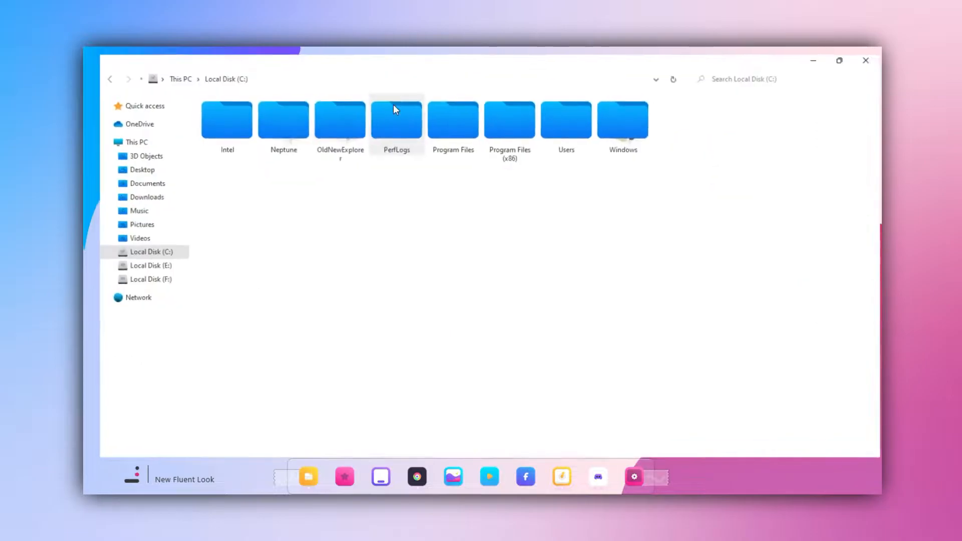
{"action": "left_click", "coordinate": [812, 53]}
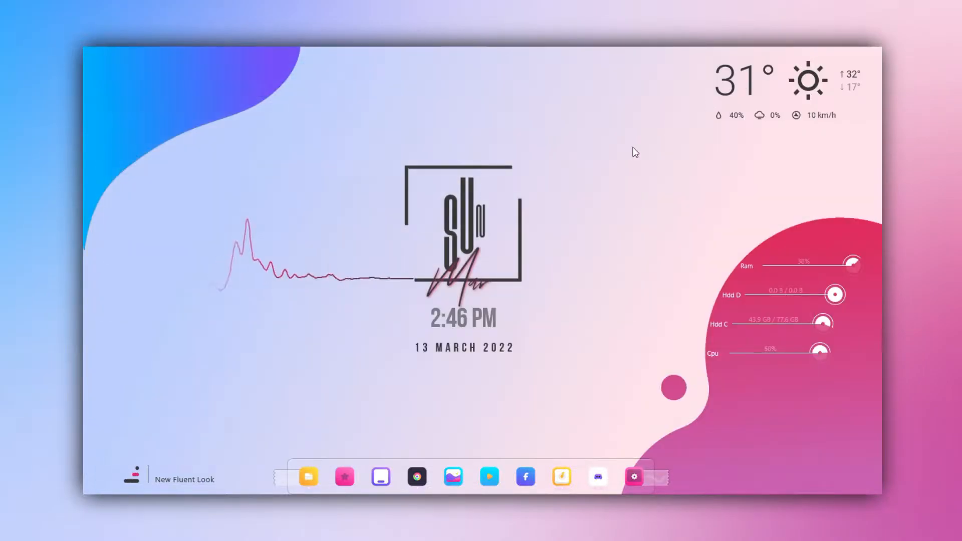
Restore the minimized Local Disk (C:) window from its dock preview, and close it from there
{"action": "mouse_move", "coordinate": [312, 470]}
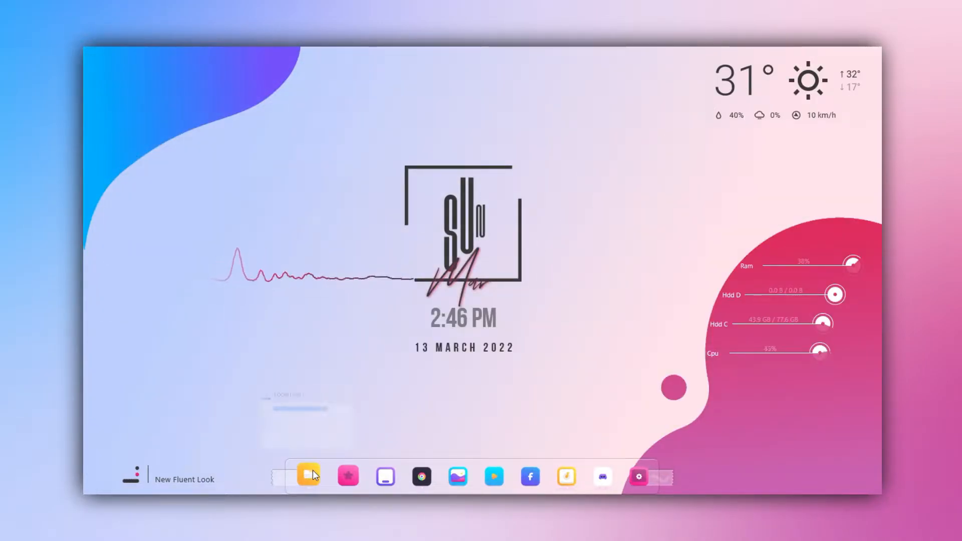
{"action": "left_click", "coordinate": [315, 434]}
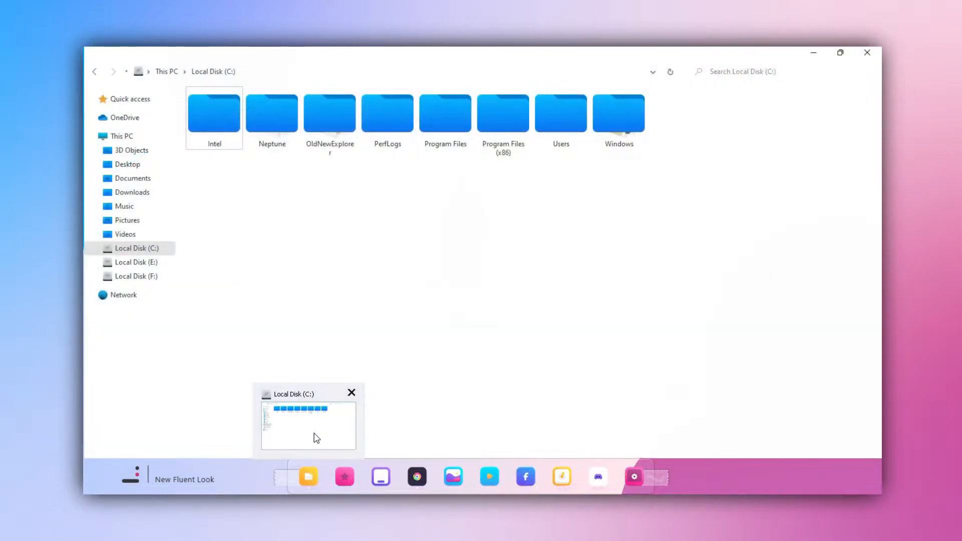
{"action": "left_click", "coordinate": [351, 392]}
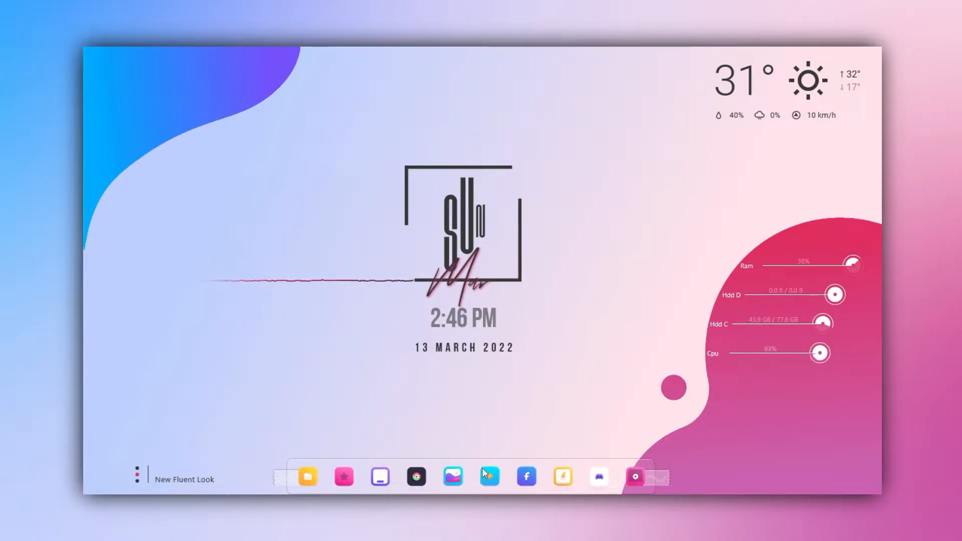
{"action": "left_click", "coordinate": [351, 478]}
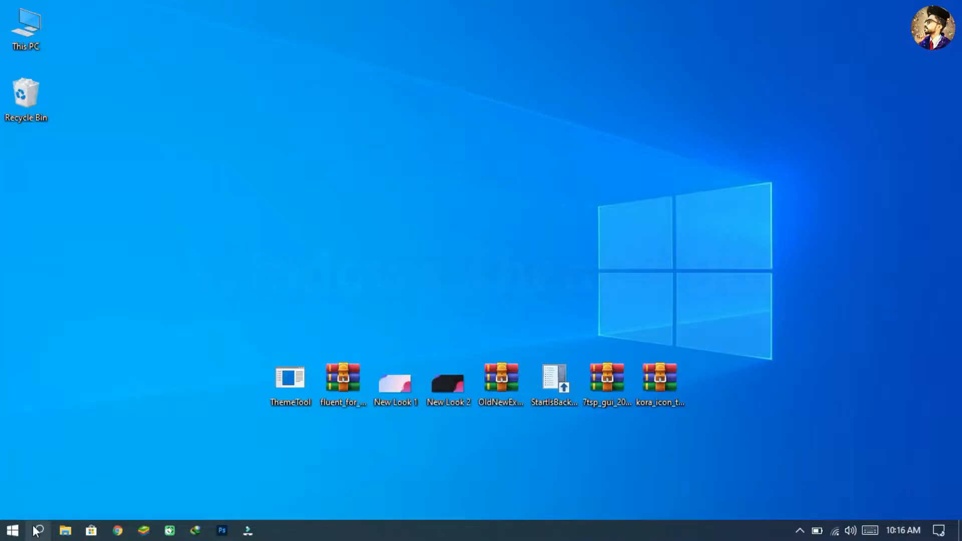
Search Windows for "Create a restore point" and open its system protection settings
{"action": "left_click", "coordinate": [36, 530]}
{"action": "type", "text": "cr"}
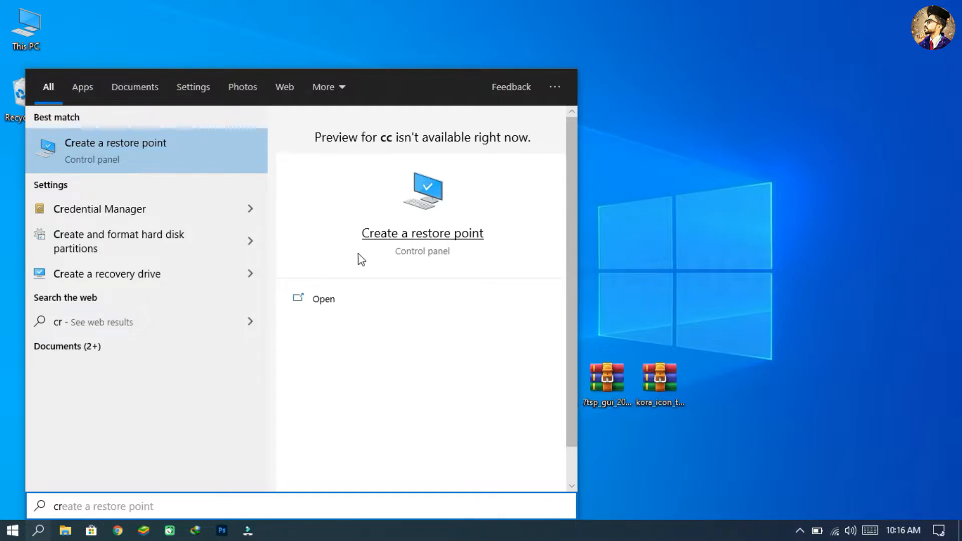
{"action": "left_click", "coordinate": [335, 300]}
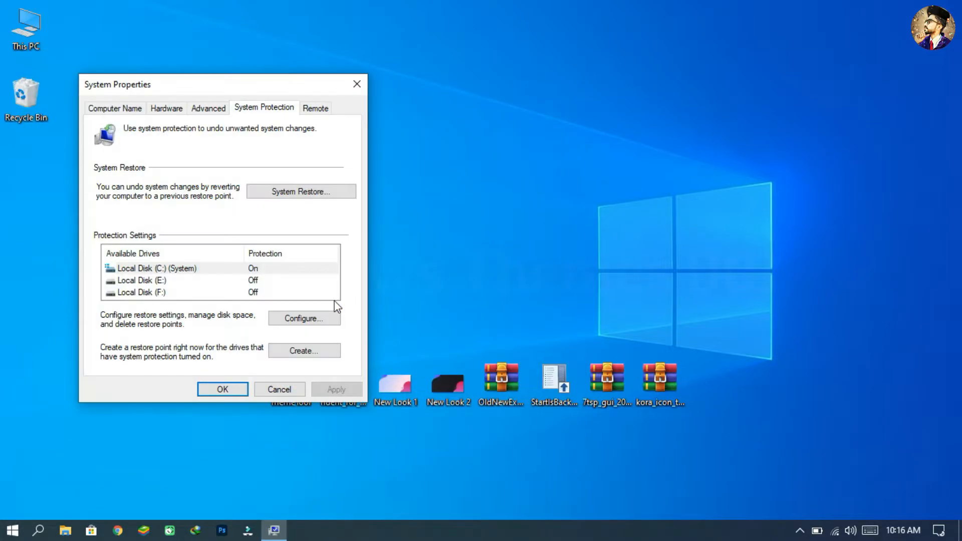
Create a restore point described as "New Look" for Local Disk (C:) and close System Properties
{"action": "left_click", "coordinate": [316, 273]}
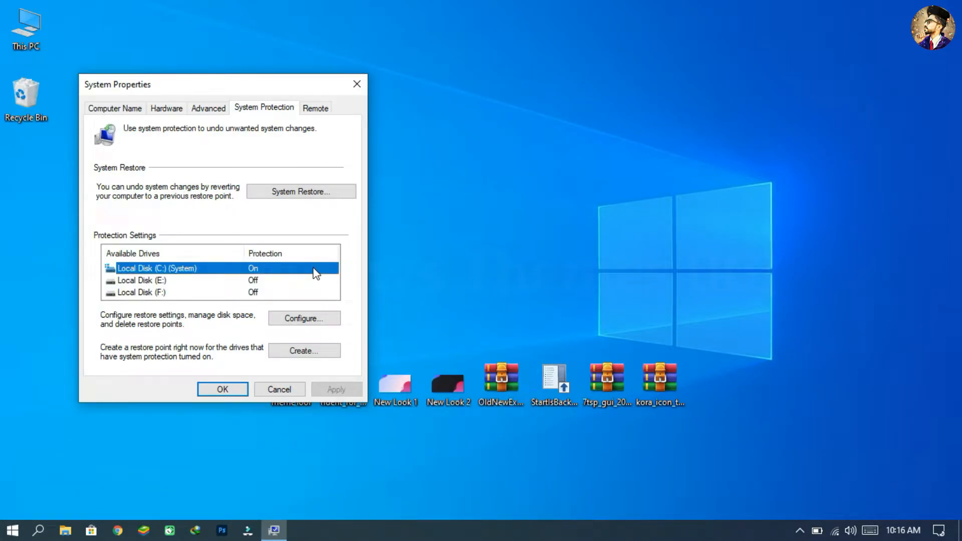
{"action": "left_click", "coordinate": [301, 349]}
{"action": "type", "text": "New Look"}
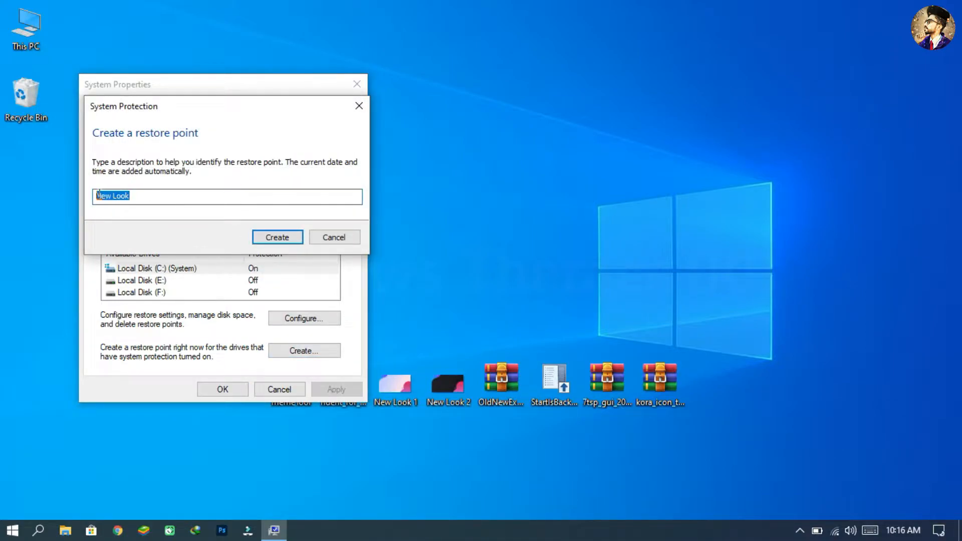
{"action": "left_click", "coordinate": [149, 199]}
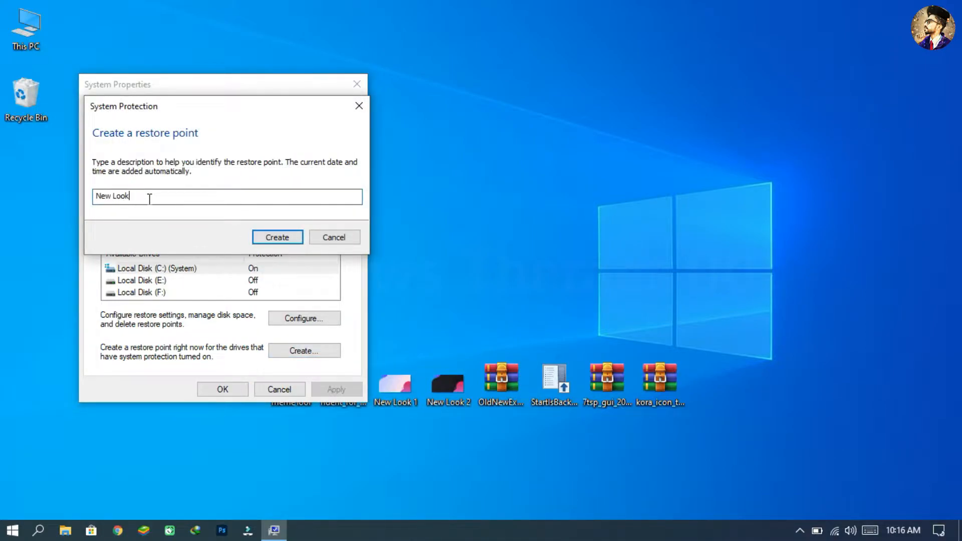
{"action": "left_click", "coordinate": [261, 240]}
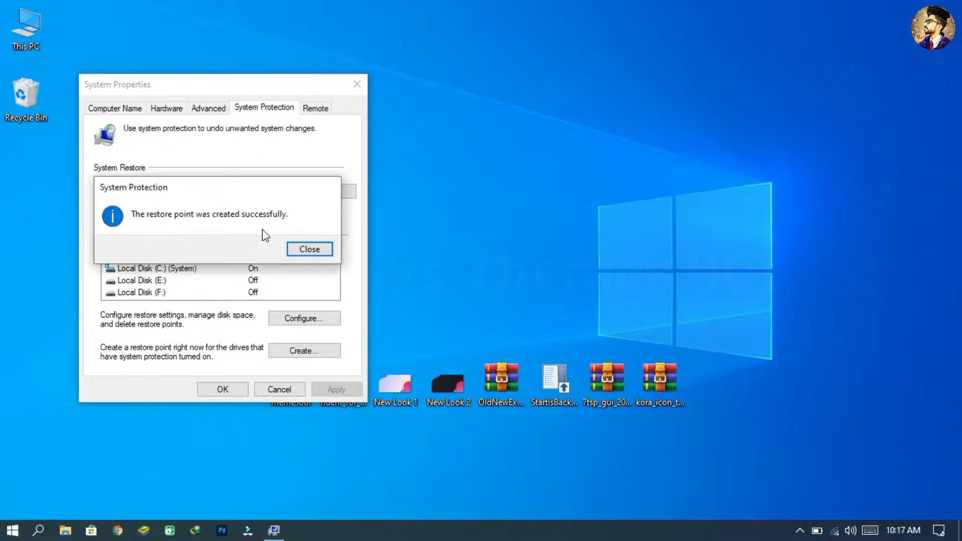
{"action": "left_click", "coordinate": [303, 249]}
{"action": "left_click", "coordinate": [220, 386]}
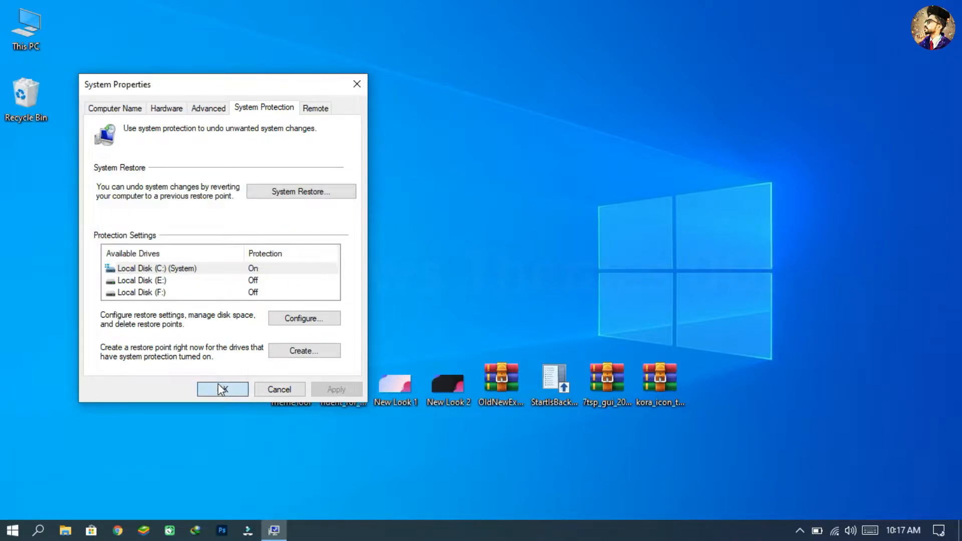
Run ThemeTool as administrator, agreeing to the license, and install the SecureUxTheme patcher
{"action": "right_click", "coordinate": [291, 381]}
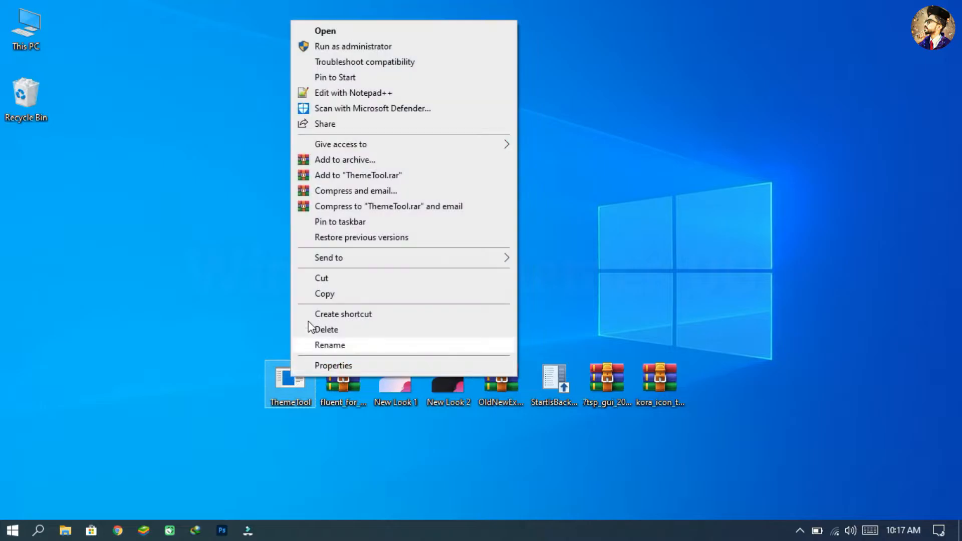
{"action": "left_click", "coordinate": [321, 53]}
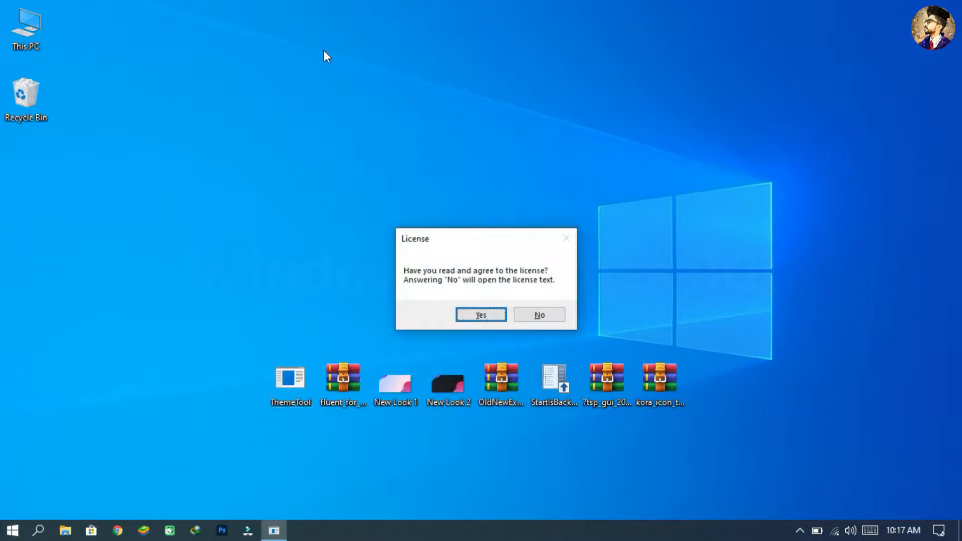
{"action": "left_click", "coordinate": [480, 314]}
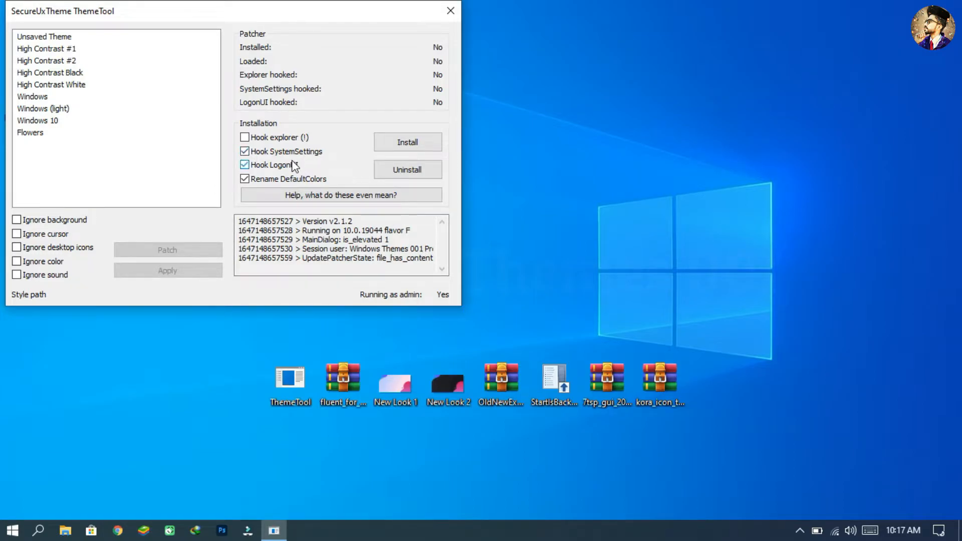
{"action": "left_click", "coordinate": [420, 142]}
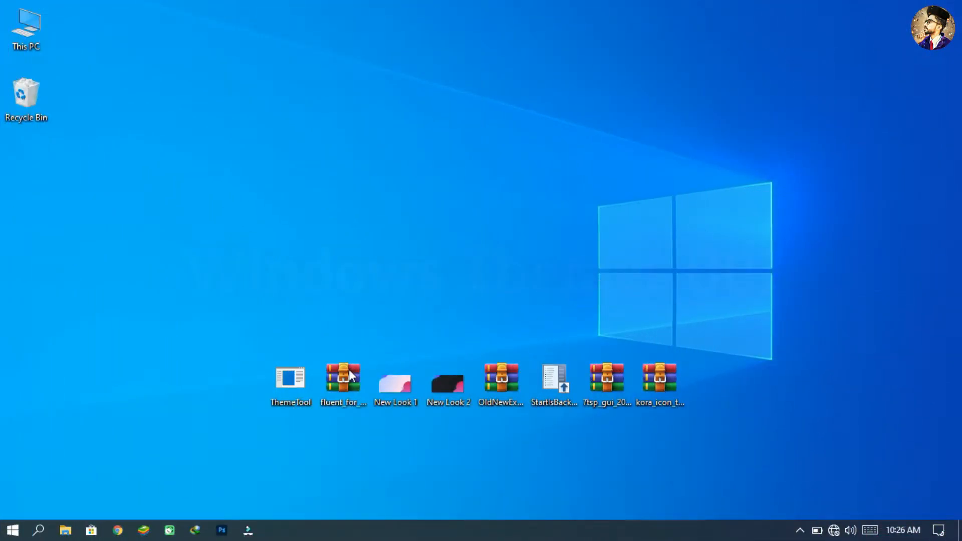
Extract the fluent_for_windows archive into its own folder on the desktop, keeping the default extraction options
{"action": "right_click", "coordinate": [349, 375]}
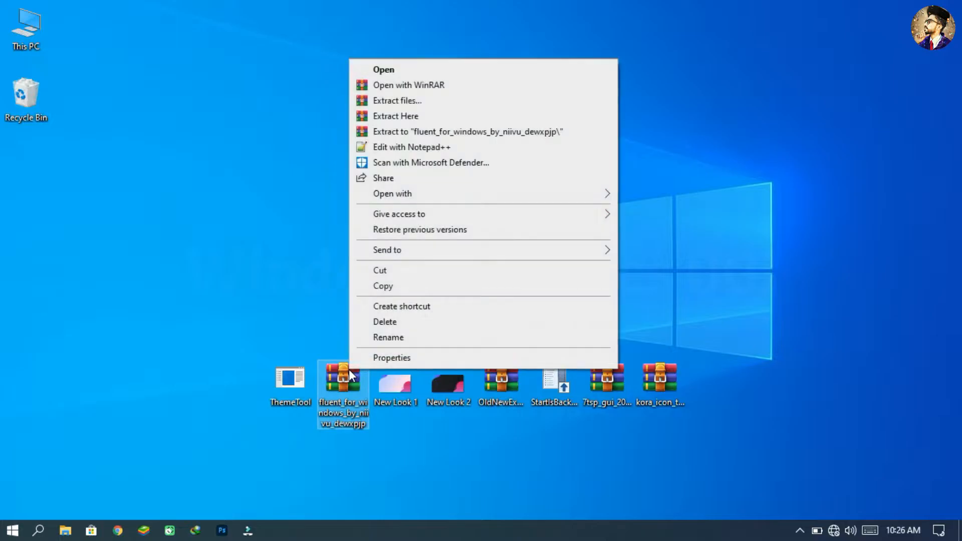
{"action": "left_click", "coordinate": [413, 101]}
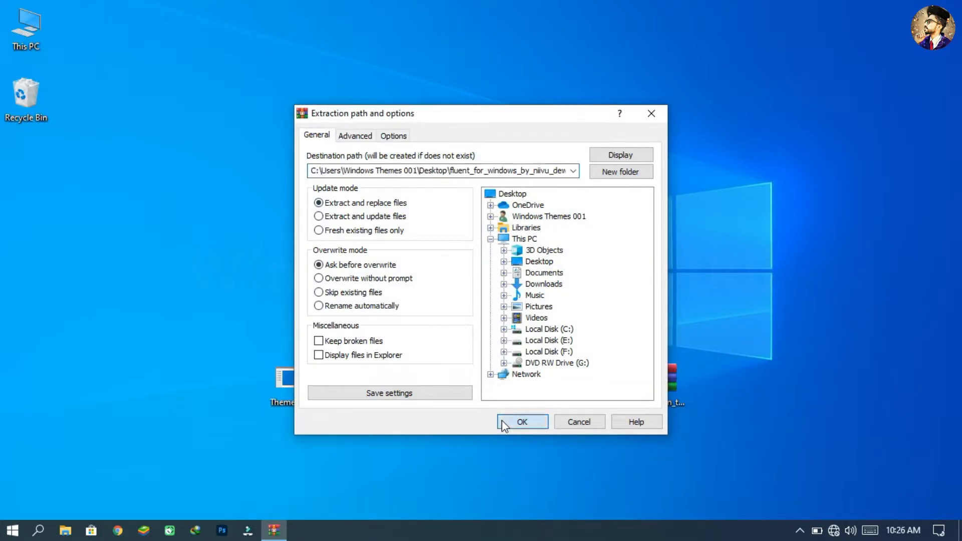
{"action": "left_click", "coordinate": [502, 422]}
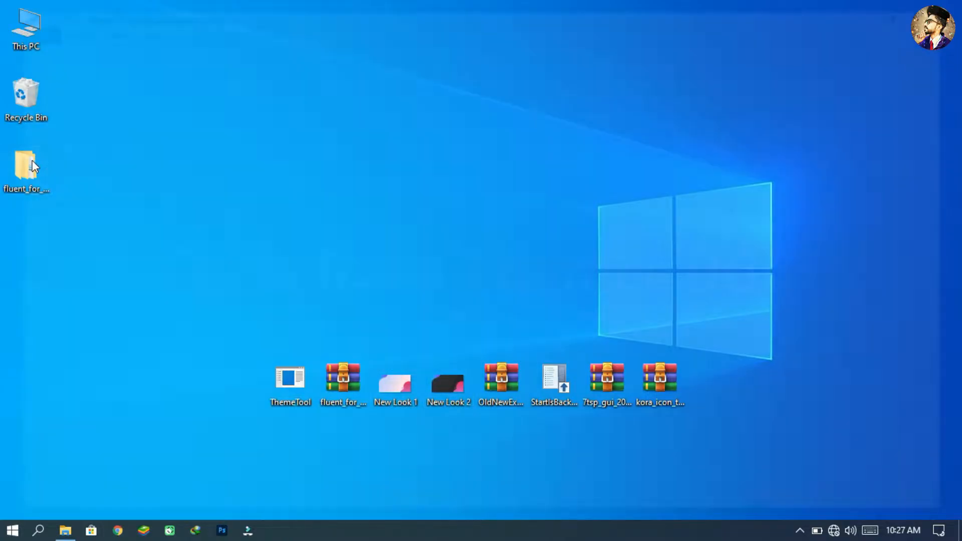
Copy all the fluent theme folders and theme files from the extracted package's Windows Themes folder
{"action": "double_click", "coordinate": [28, 165]}
{"action": "double_click", "coordinate": [193, 95]}
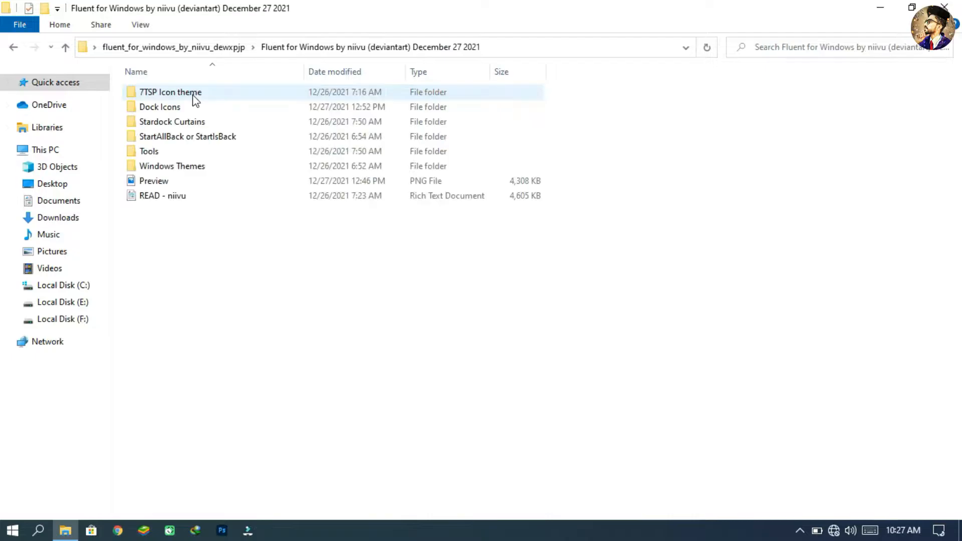
{"action": "left_click", "coordinate": [195, 167]}
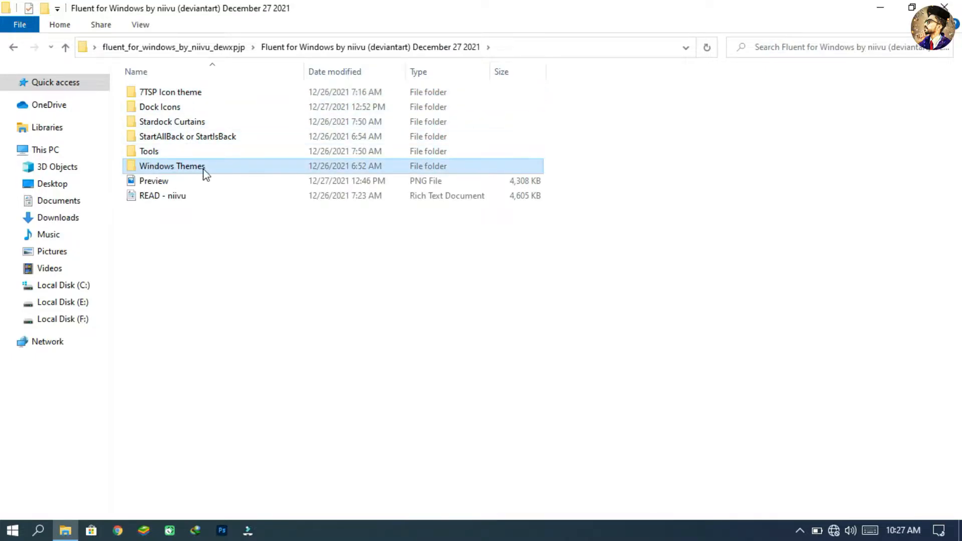
{"action": "double_click", "coordinate": [206, 170]}
{"action": "left_click_drag", "start_coordinate": [208, 174], "coordinate": [209, 86]}
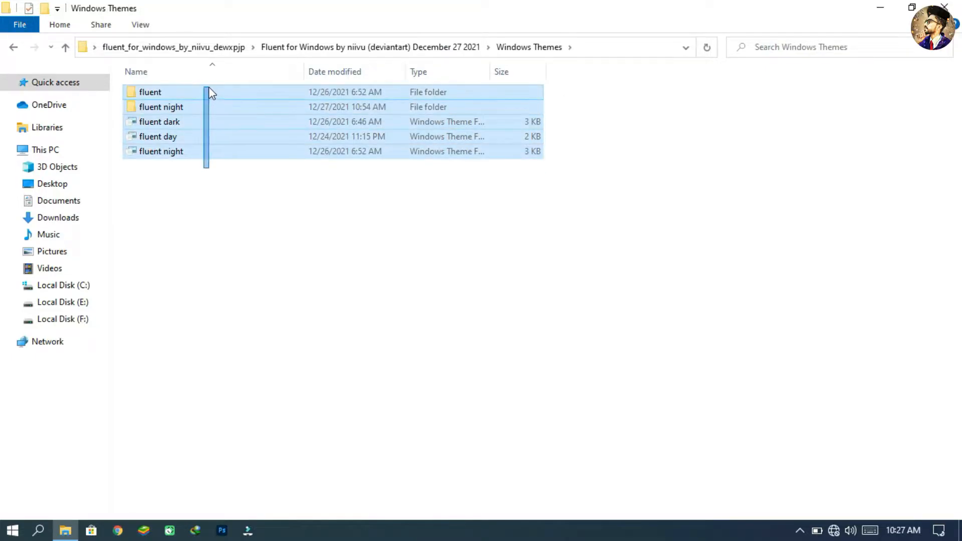
{"action": "right_click", "coordinate": [208, 86]}
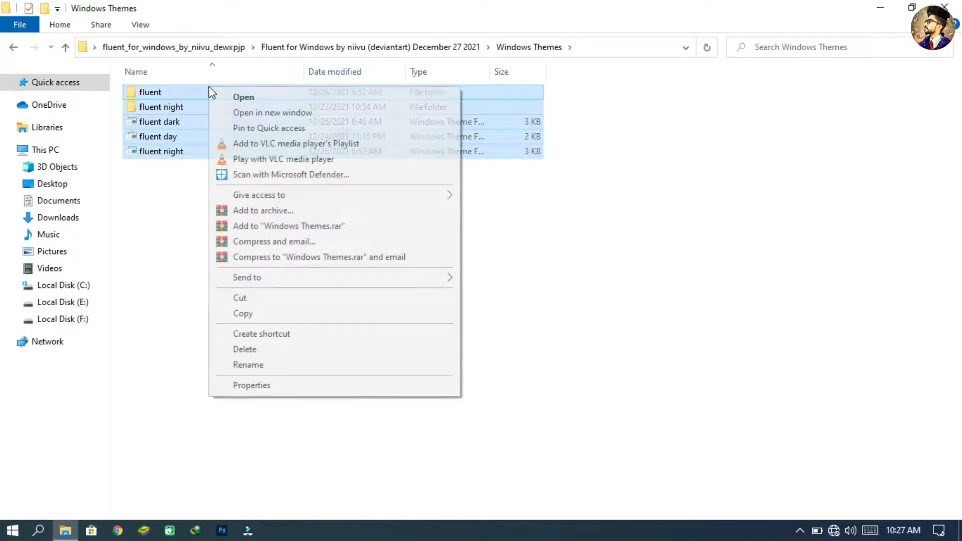
{"action": "left_click", "coordinate": [244, 314]}
Go to the C:\Windows\Resources\Themes folder
{"action": "left_click", "coordinate": [101, 284]}
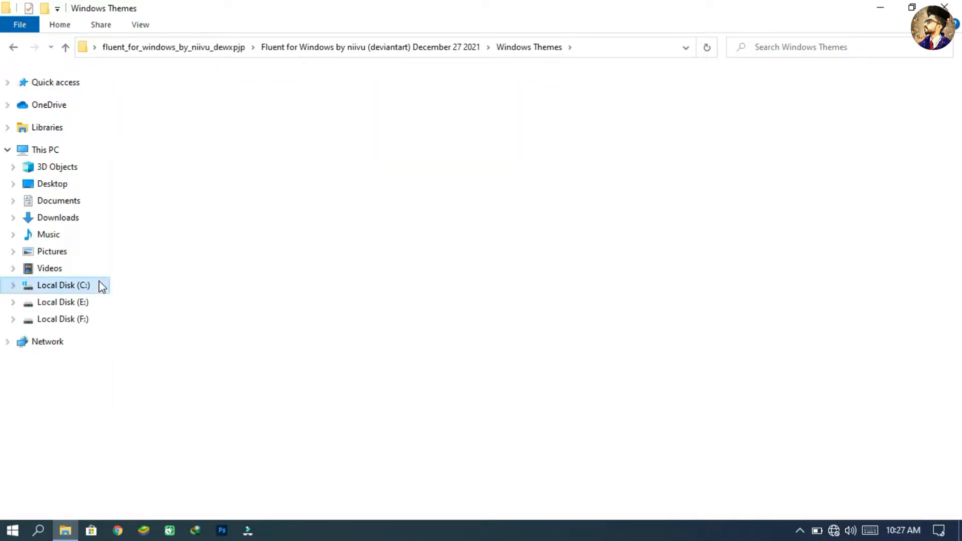
{"action": "left_click", "coordinate": [551, 132]}
{"action": "double_click", "coordinate": [551, 131]}
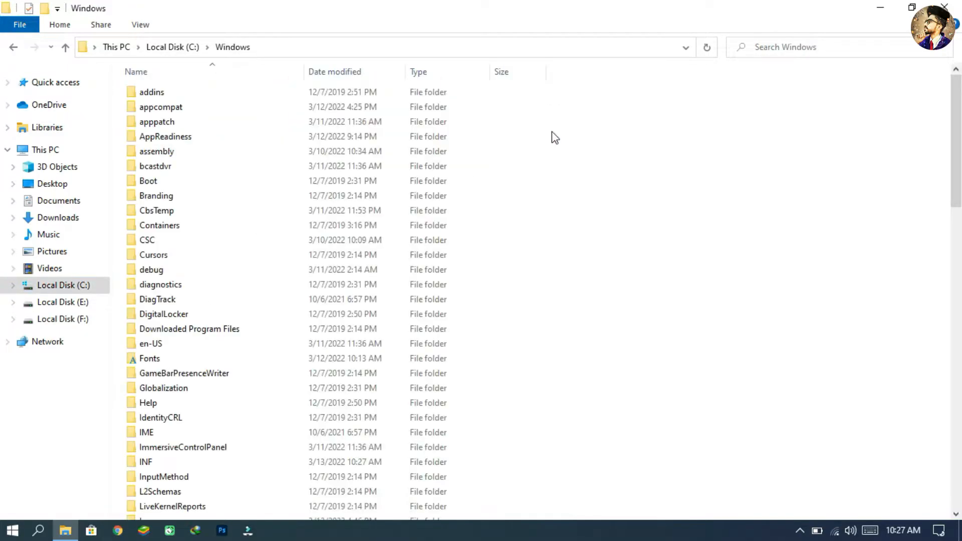
{"action": "key", "text": "r"}
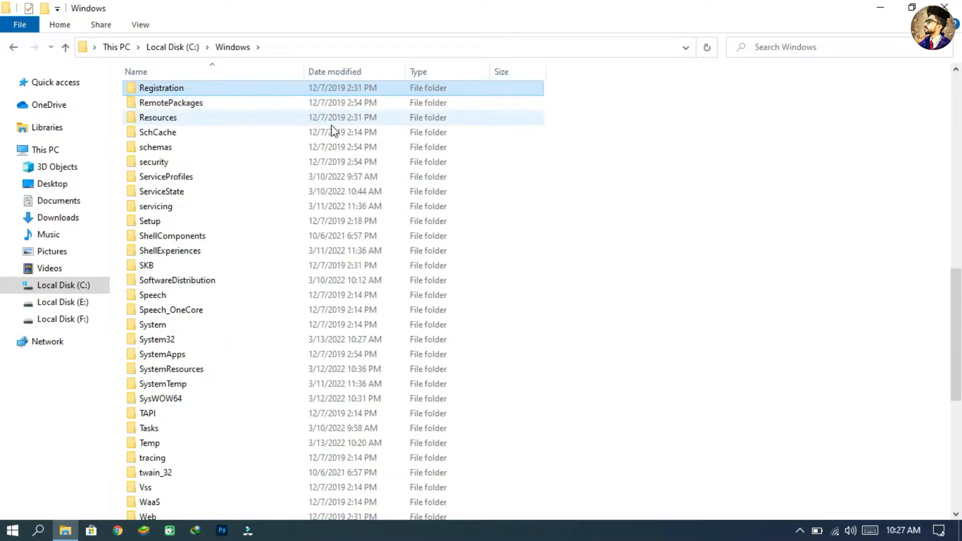
{"action": "double_click", "coordinate": [305, 121]}
{"action": "double_click", "coordinate": [311, 107]}
Paste the copied fluent themes into the Themes folder with administrator permission, and minimize the window
{"action": "right_click", "coordinate": [427, 174]}
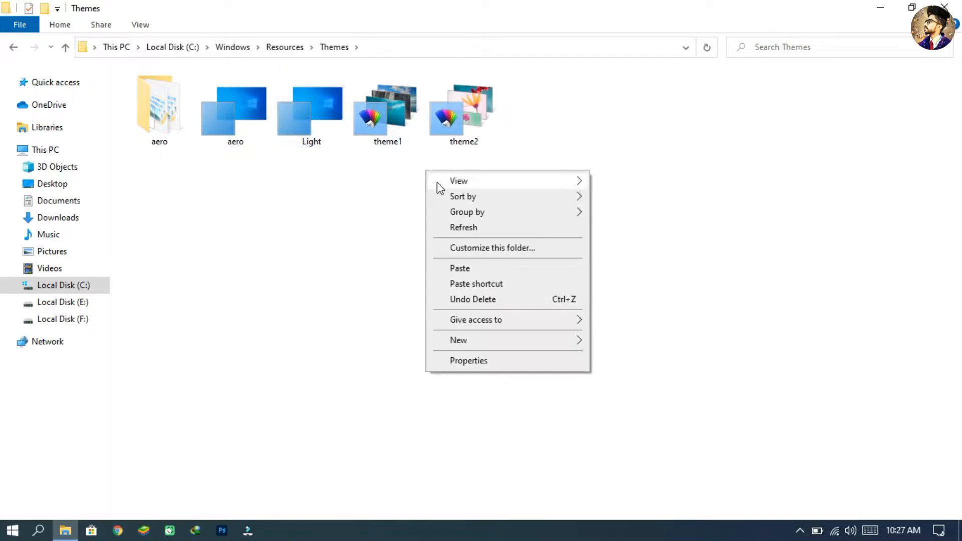
{"action": "left_click", "coordinate": [468, 267]}
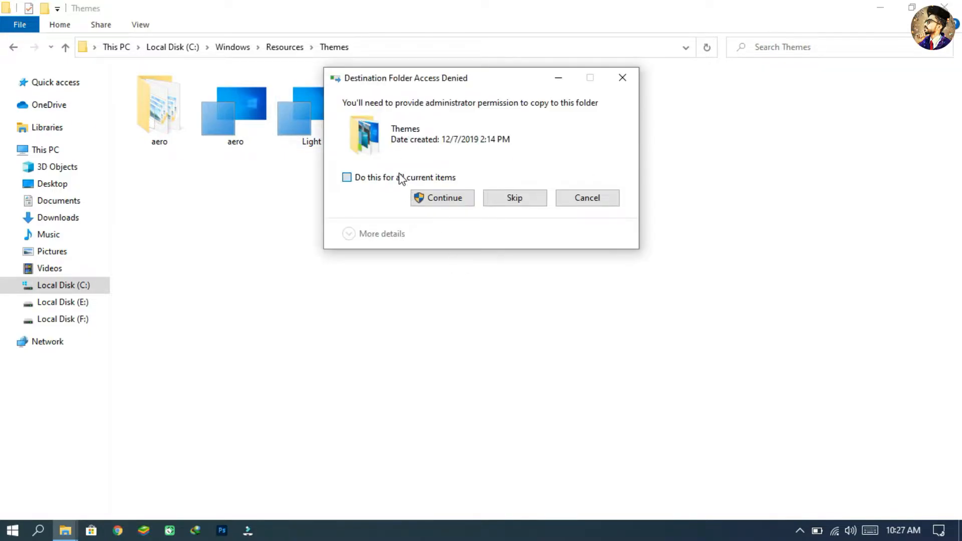
{"action": "left_click", "coordinate": [440, 198]}
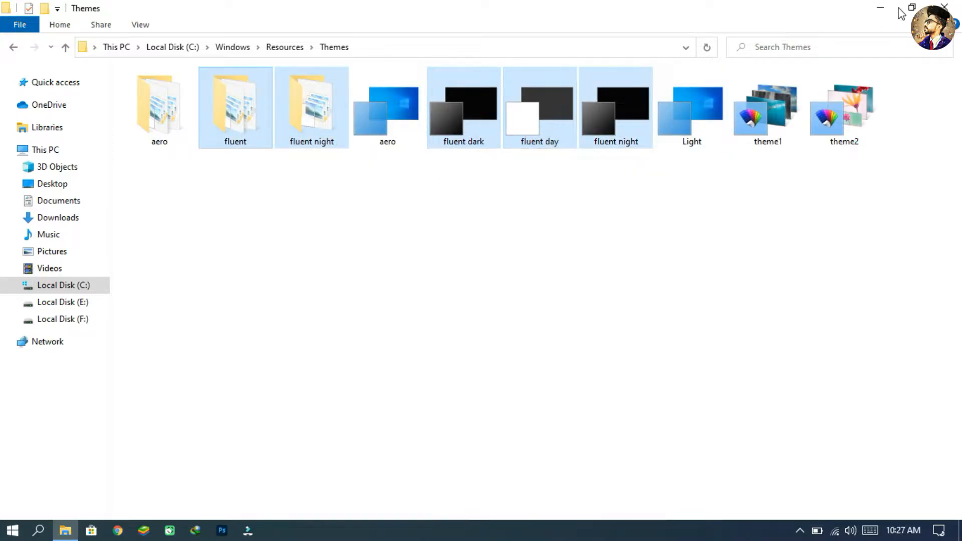
{"action": "left_click", "coordinate": [880, 8]}
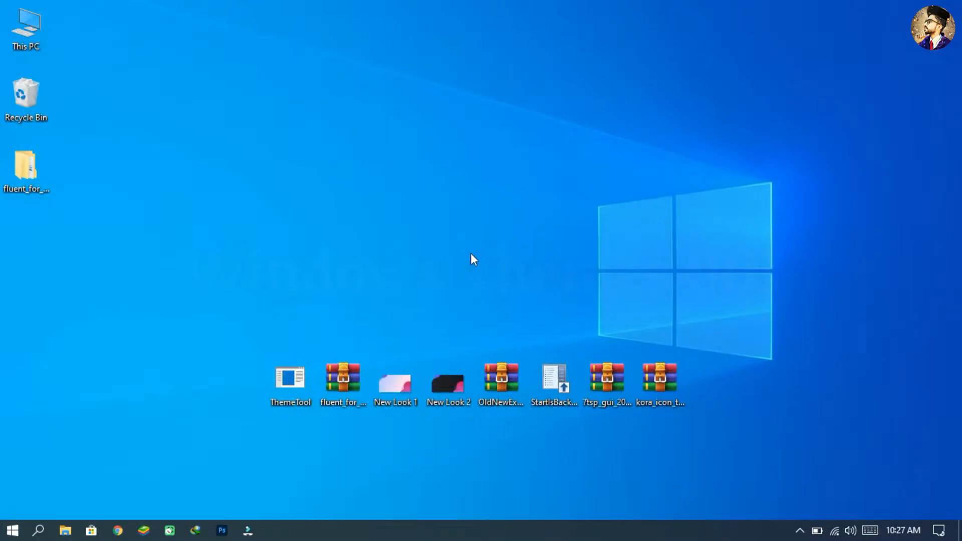
Run ThemeTool as administrator, accept its license, and patch and apply the fluent day theme
{"action": "right_click", "coordinate": [297, 371]}
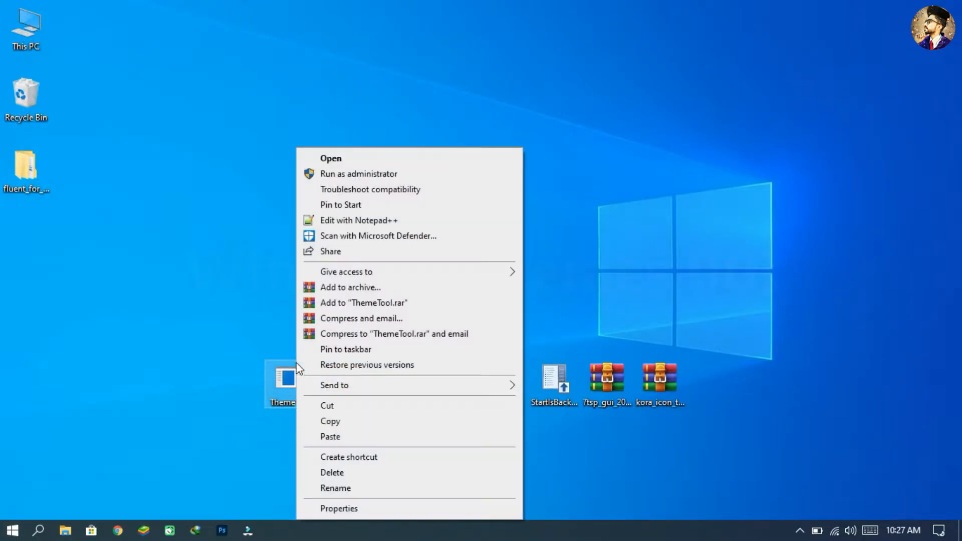
{"action": "left_click", "coordinate": [311, 178]}
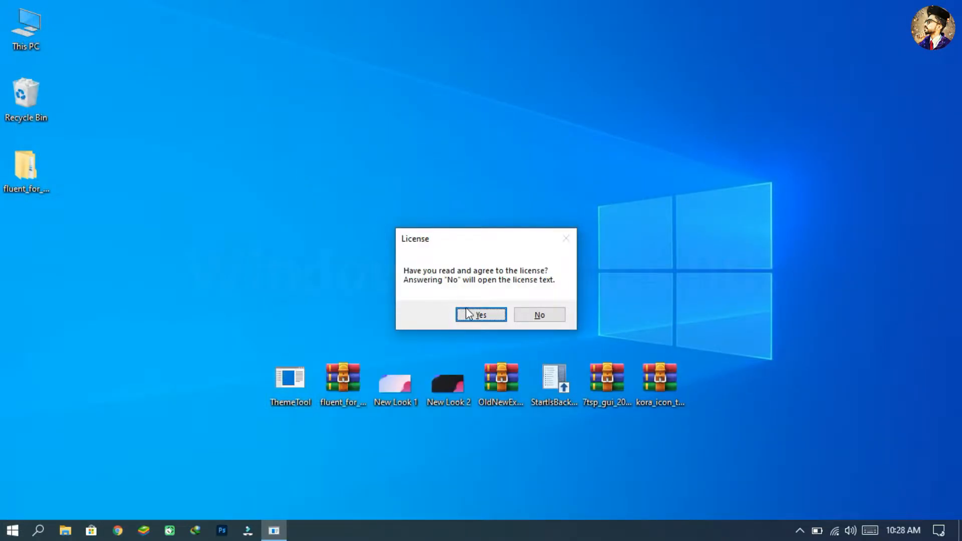
{"action": "left_click", "coordinate": [468, 313]}
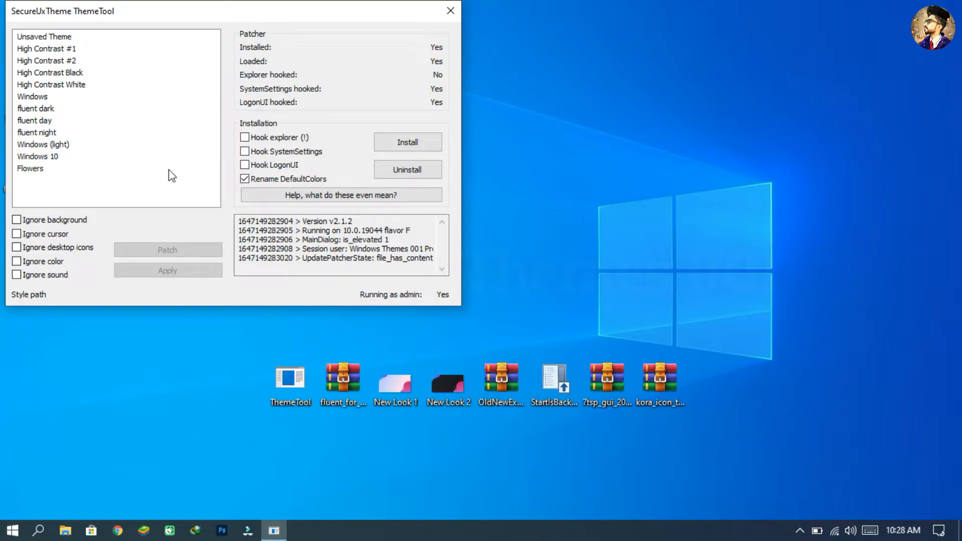
{"action": "left_click", "coordinate": [48, 121]}
{"action": "left_click", "coordinate": [143, 265]}
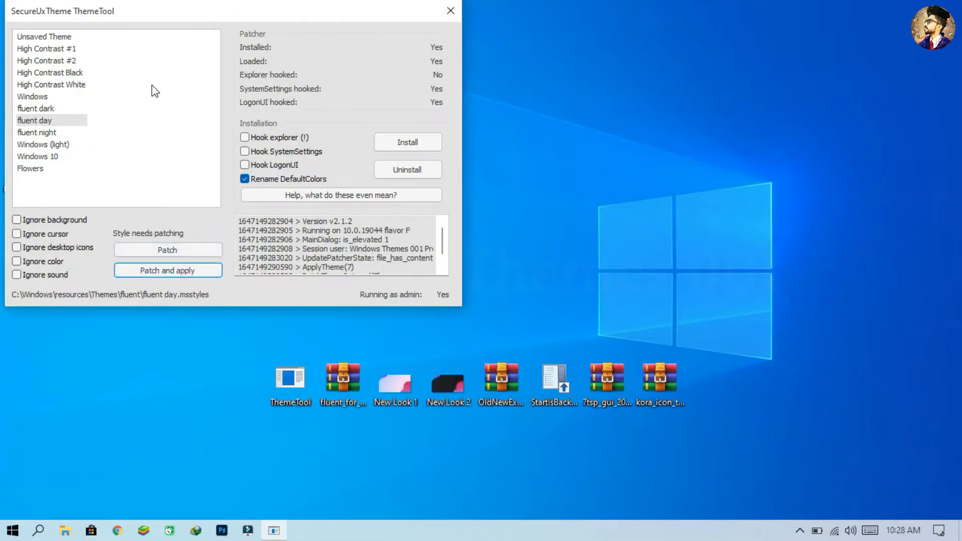
{"action": "left_click_drag", "start_coordinate": [144, 26], "coordinate": [335, 73]}
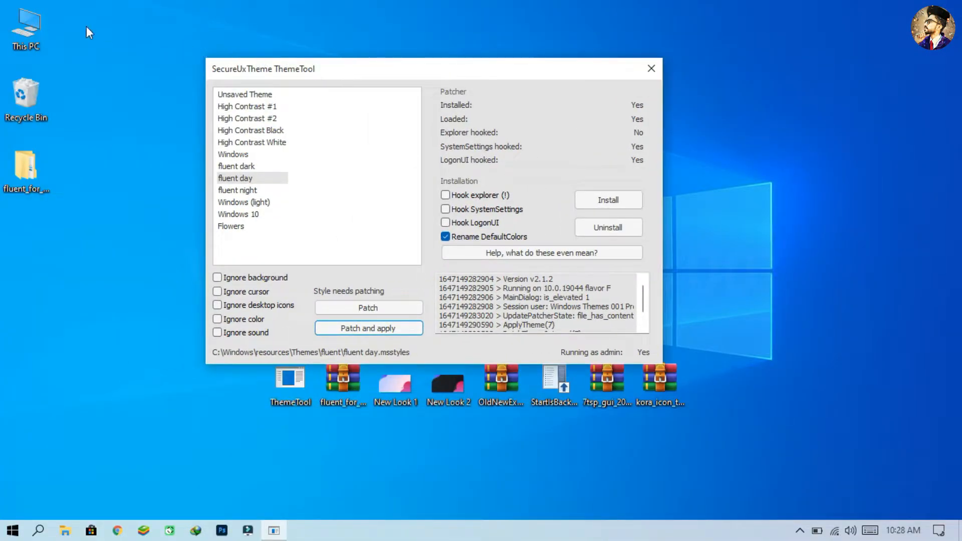
Examine the fluent day theme on a This PC window, both restored and maximized, and close it
{"action": "double_click", "coordinate": [36, 26]}
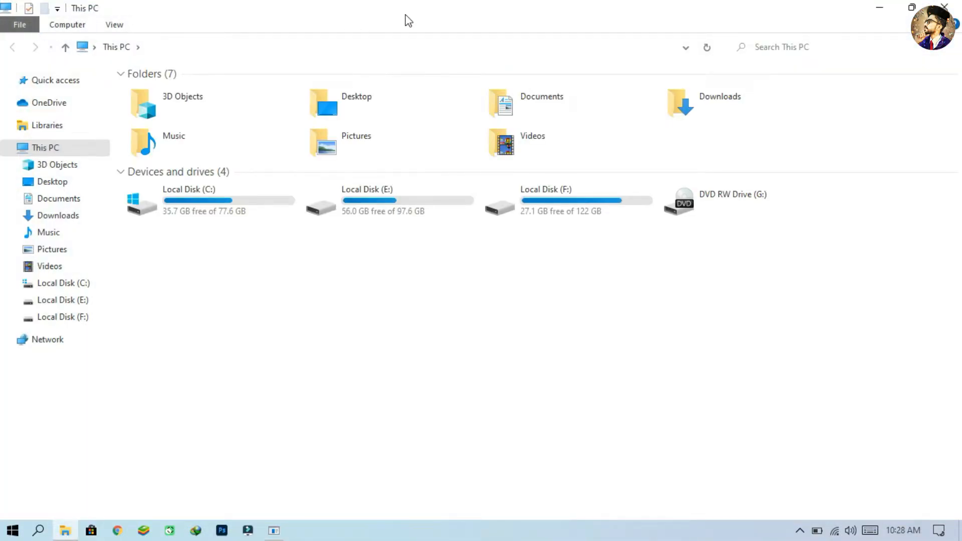
{"action": "double_click", "coordinate": [434, 6]}
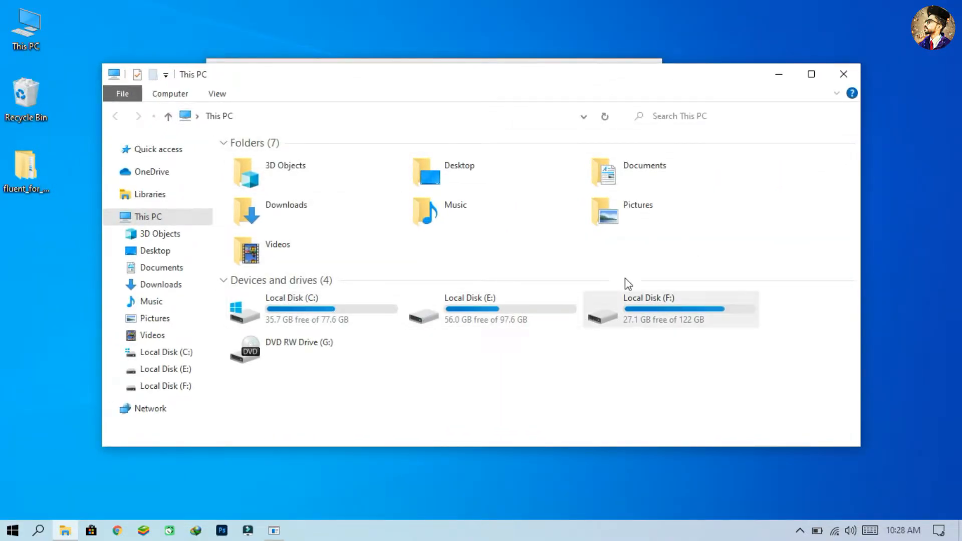
{"action": "double_click", "coordinate": [586, 74]}
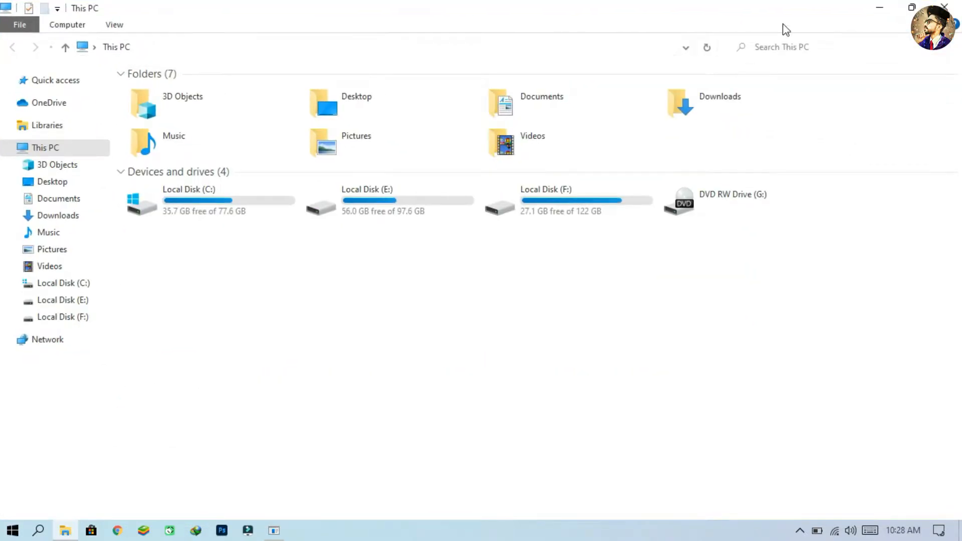
{"action": "left_click", "coordinate": [957, 6]}
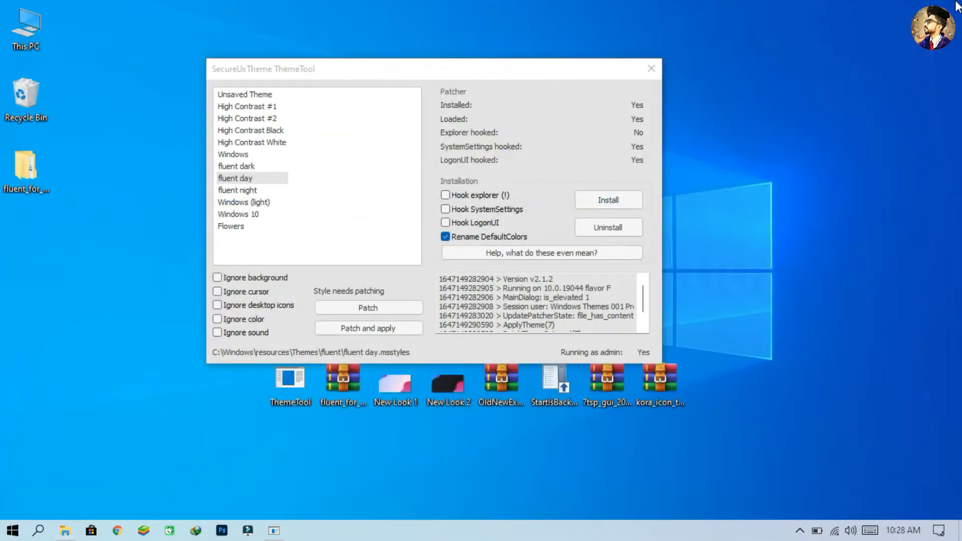
Patch and apply the fluent dark theme, and preview it on a This PC window
{"action": "left_click", "coordinate": [241, 166]}
{"action": "left_click", "coordinate": [346, 331]}
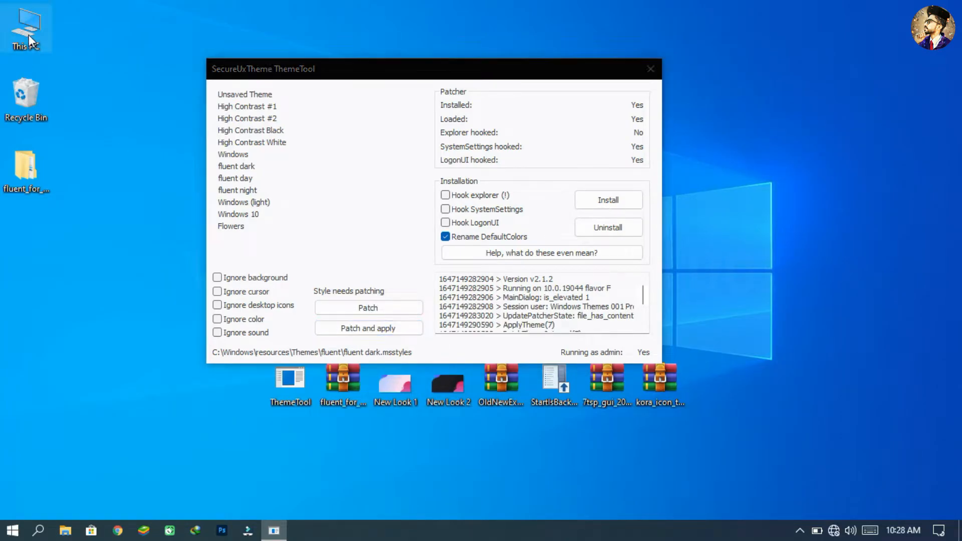
{"action": "double_click", "coordinate": [29, 34]}
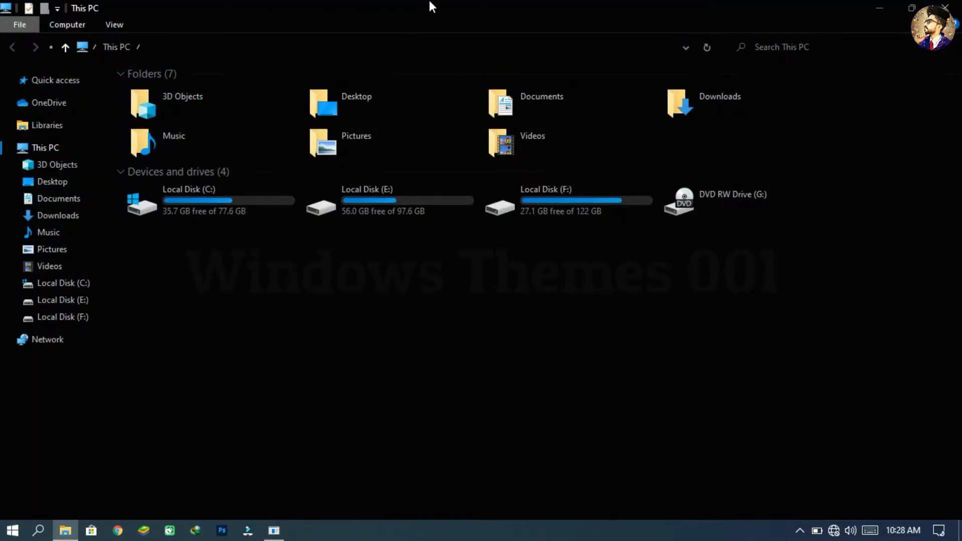
{"action": "double_click", "coordinate": [426, 3]}
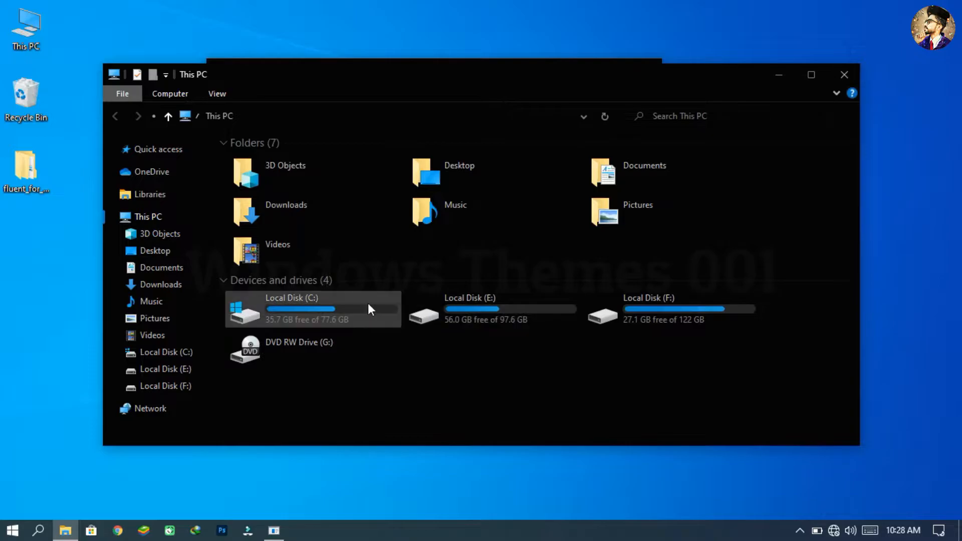
{"action": "double_click", "coordinate": [529, 78]}
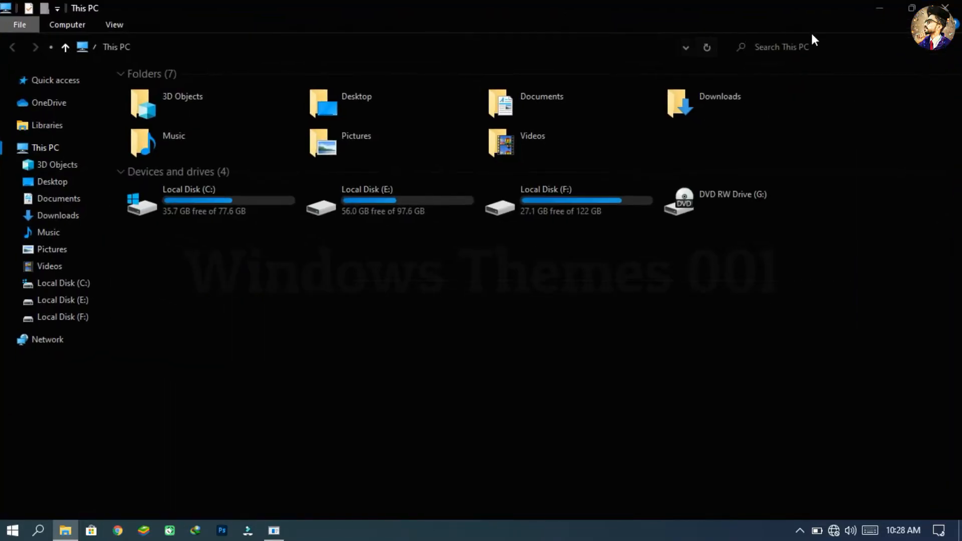
{"action": "left_click", "coordinate": [945, 7]}
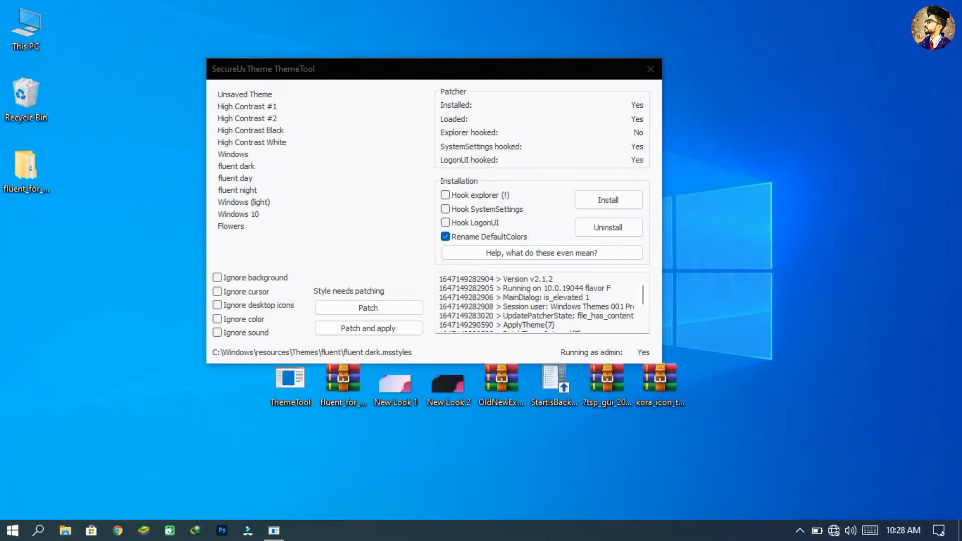
Apply the fluent day theme again and close ThemeTool
{"action": "left_click", "coordinate": [245, 178]}
{"action": "left_click", "coordinate": [336, 326]}
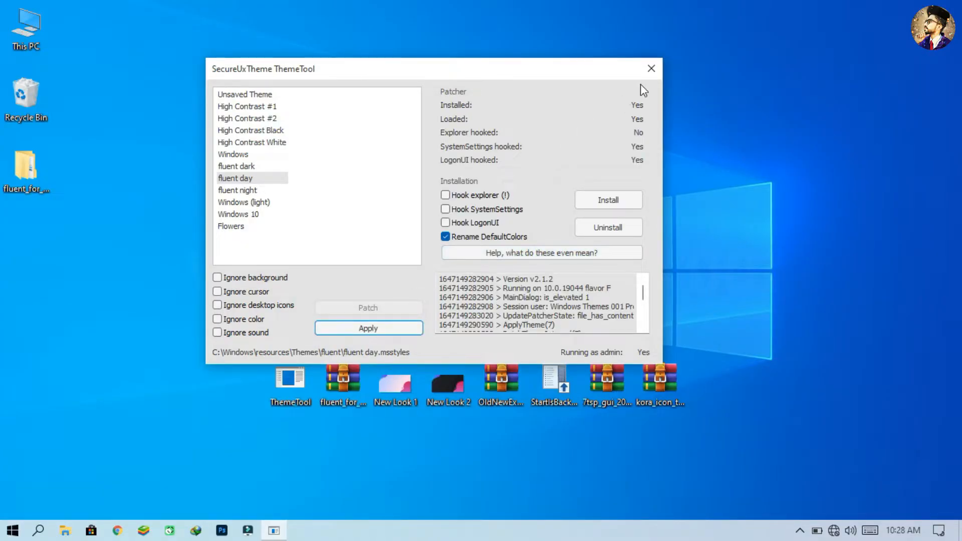
{"action": "left_click", "coordinate": [651, 73]}
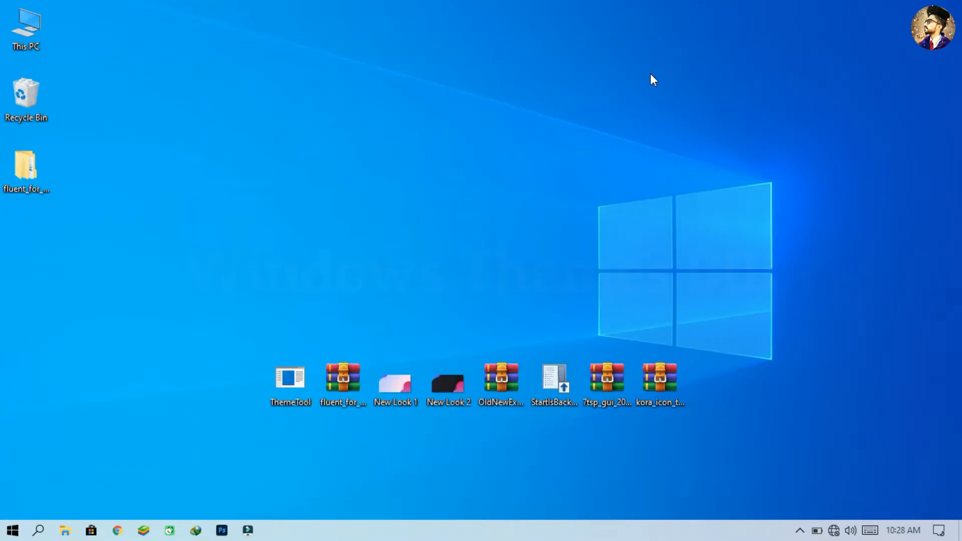
Set the New Look 1 image from the desktop as the desktop background and close the photo viewer
{"action": "double_click", "coordinate": [402, 383]}
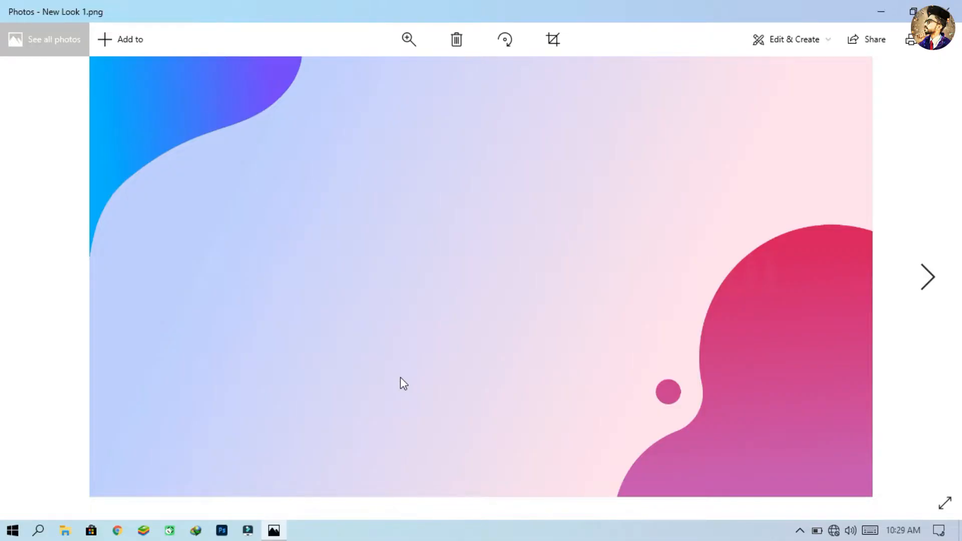
{"action": "scroll", "coordinate": [401, 379], "scroll_direction": "down", "scroll_amount": 1}
{"action": "scroll", "coordinate": [401, 380], "scroll_direction": "up", "scroll_amount": 1}
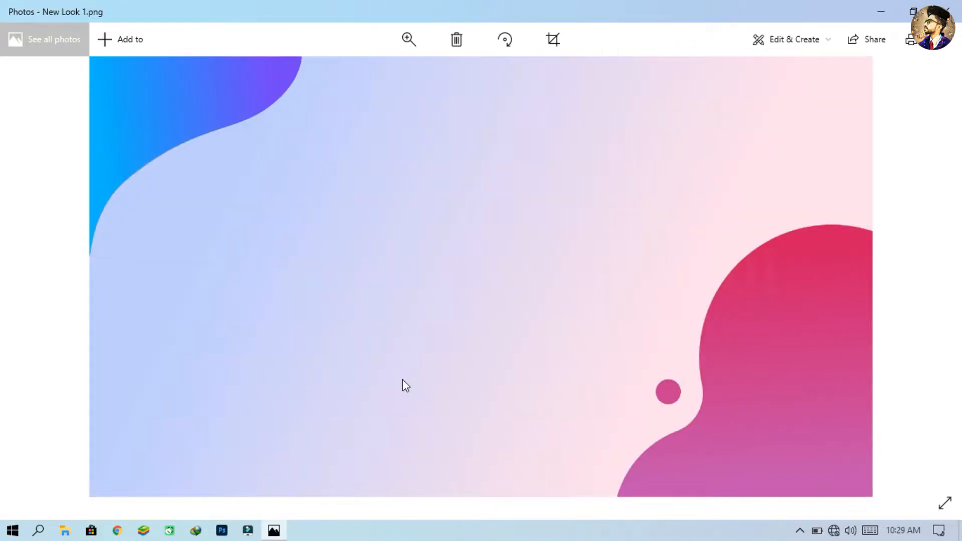
{"action": "right_click", "coordinate": [412, 303]}
{"action": "mouse_move", "coordinate": [536, 293]}
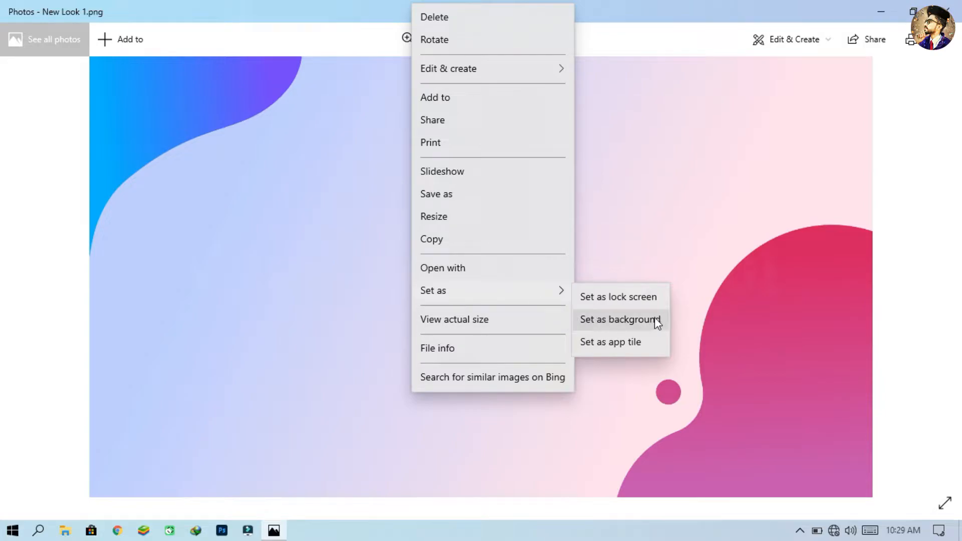
{"action": "left_click", "coordinate": [615, 318]}
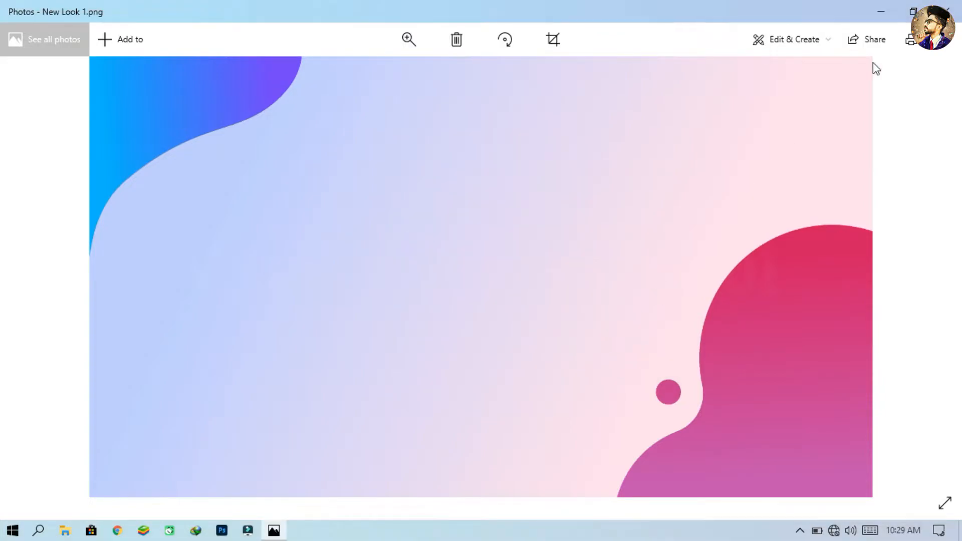
{"action": "left_click", "coordinate": [948, 11]}
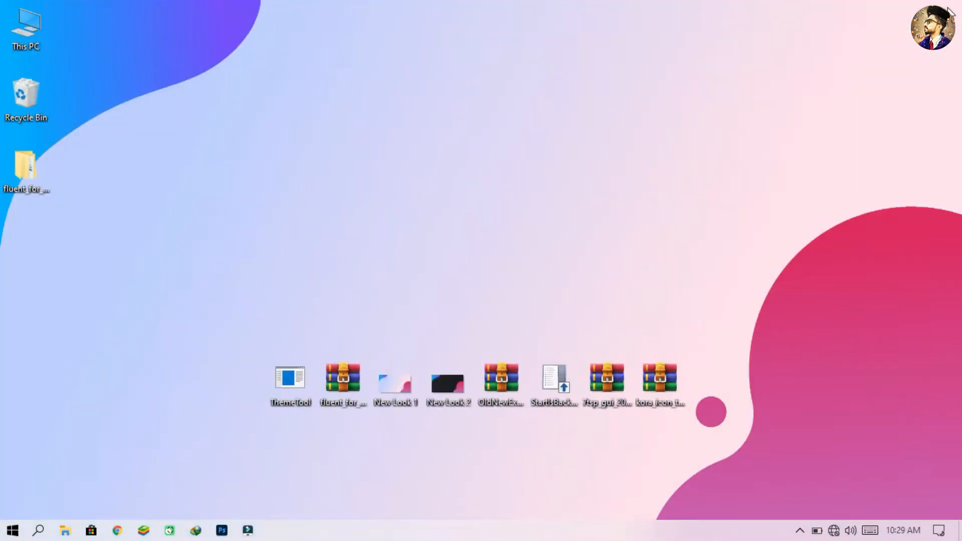
Extract the OldNewExplorer archive into its own folder on the desktop, keeping the default extraction options
{"action": "right_click", "coordinate": [511, 370]}
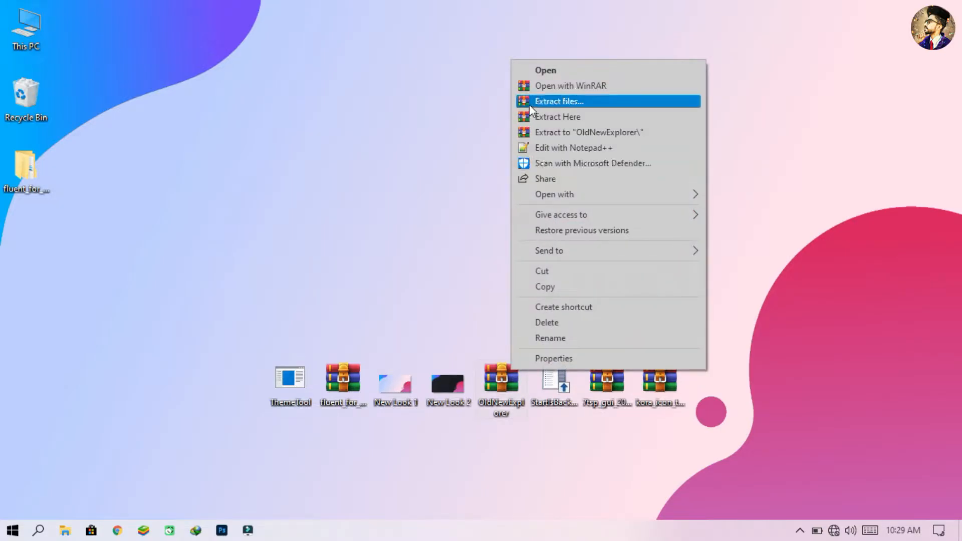
{"action": "left_click", "coordinate": [529, 105]}
{"action": "left_click", "coordinate": [501, 420]}
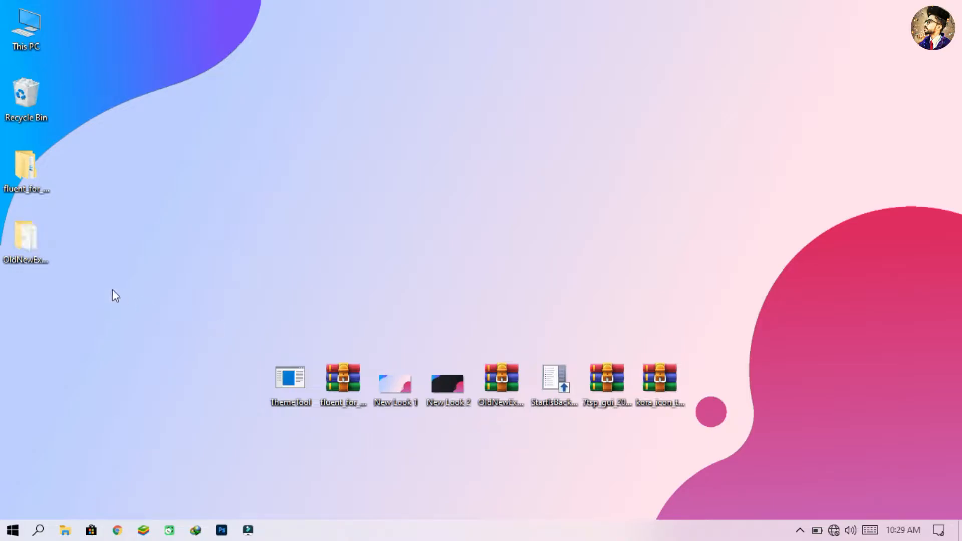
Move the extracted OldNewExplorer folder from the desktop to the root of Local Disk (C:) and open it
{"action": "right_click", "coordinate": [43, 254]}
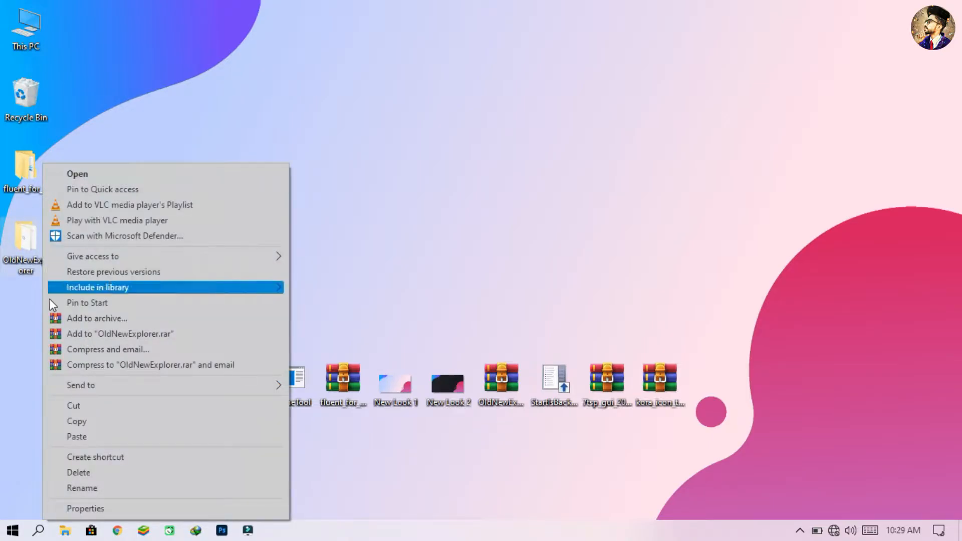
{"action": "left_click", "coordinate": [77, 404]}
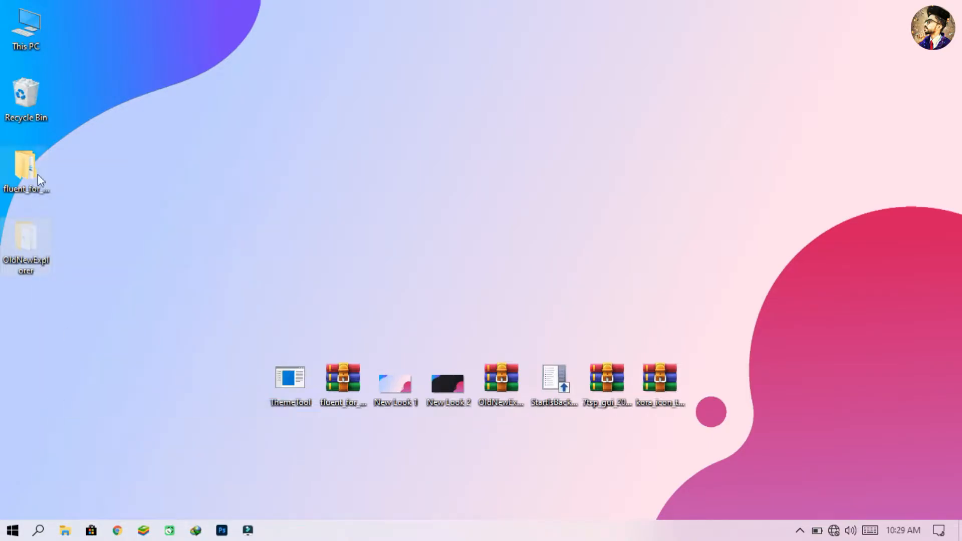
{"action": "double_click", "coordinate": [25, 34]}
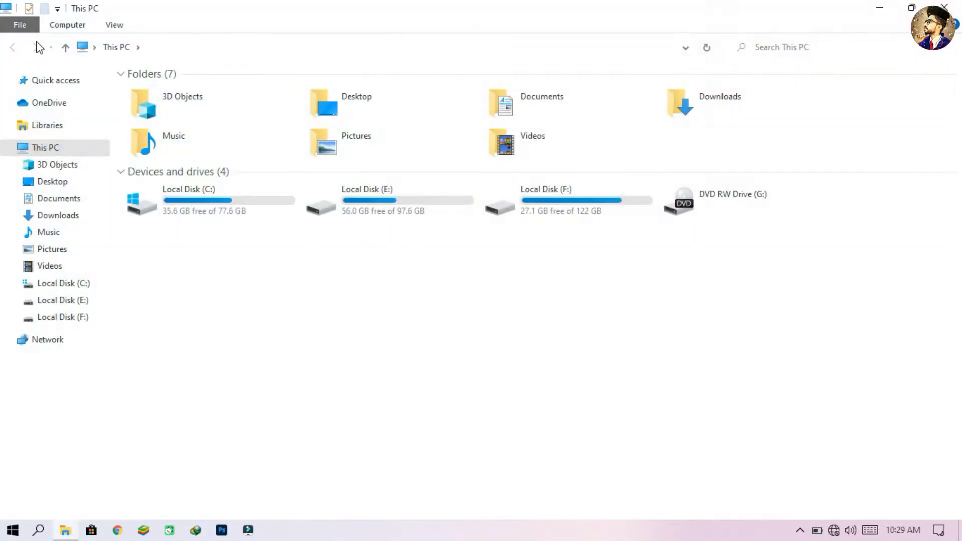
{"action": "double_click", "coordinate": [216, 192]}
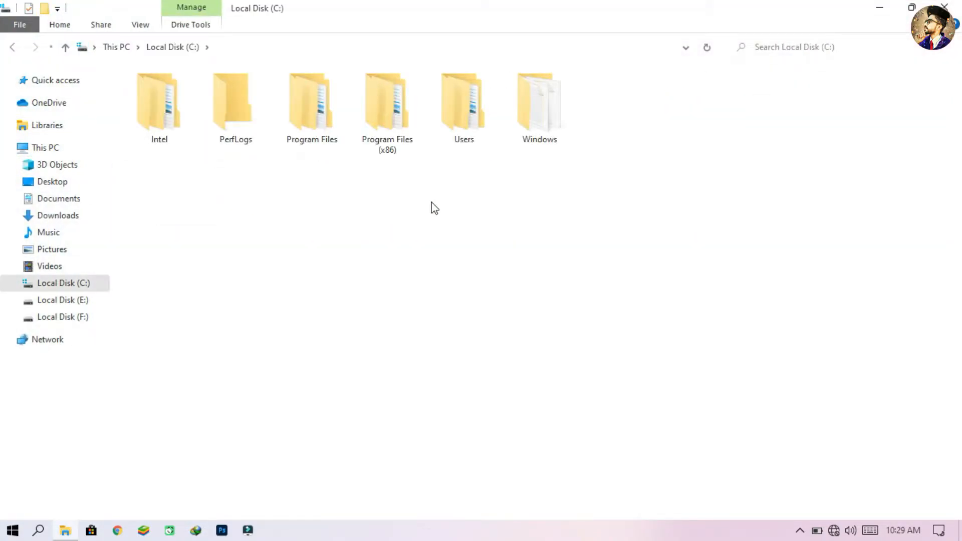
{"action": "right_click", "coordinate": [432, 202]}
{"action": "left_click", "coordinate": [455, 280]}
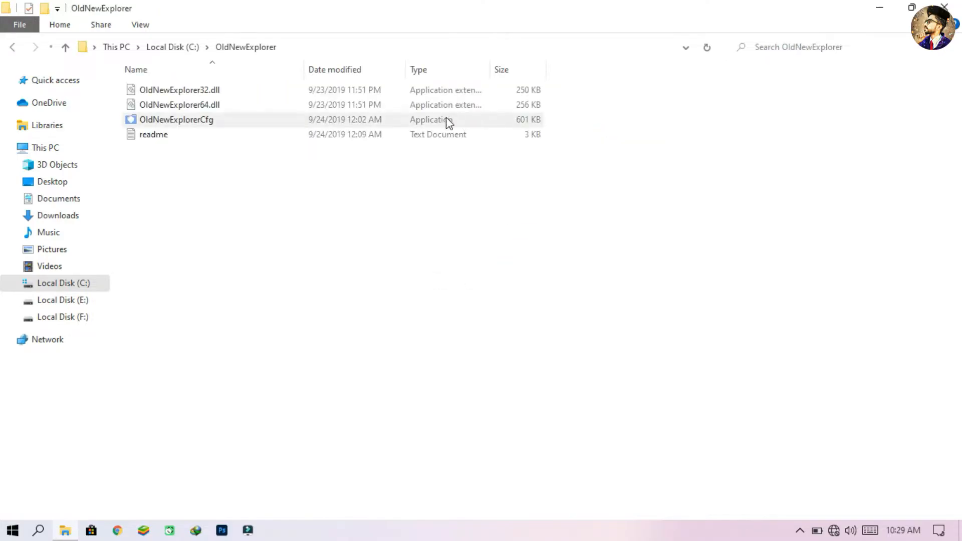
Run OldNewExplorerCfg as administrator and turn off classical drive grouping and the option to use libraries and hide folders from This PC
{"action": "left_click", "coordinate": [431, 120]}
{"action": "right_click", "coordinate": [431, 120]}
{"action": "left_click", "coordinate": [451, 142]}
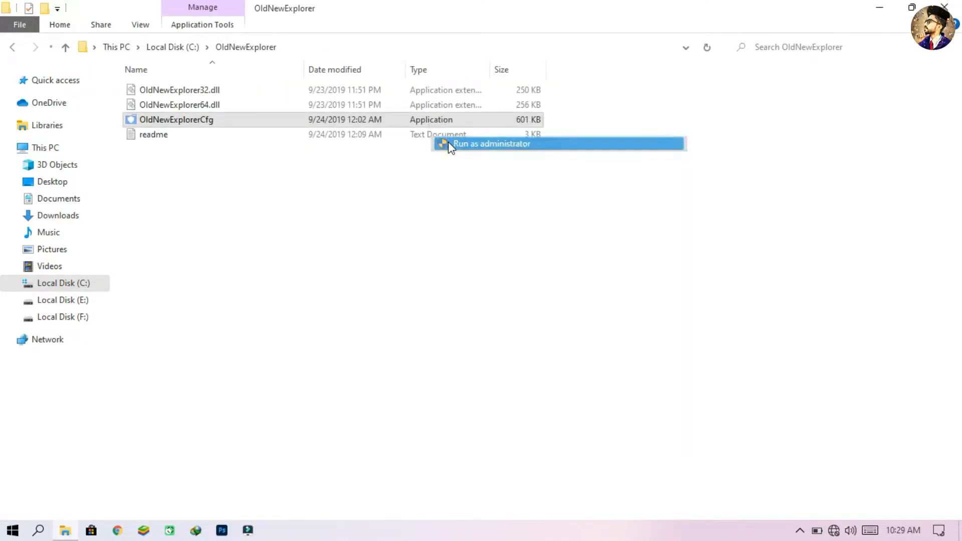
{"action": "left_click", "coordinate": [370, 175]}
{"action": "left_click", "coordinate": [369, 193]}
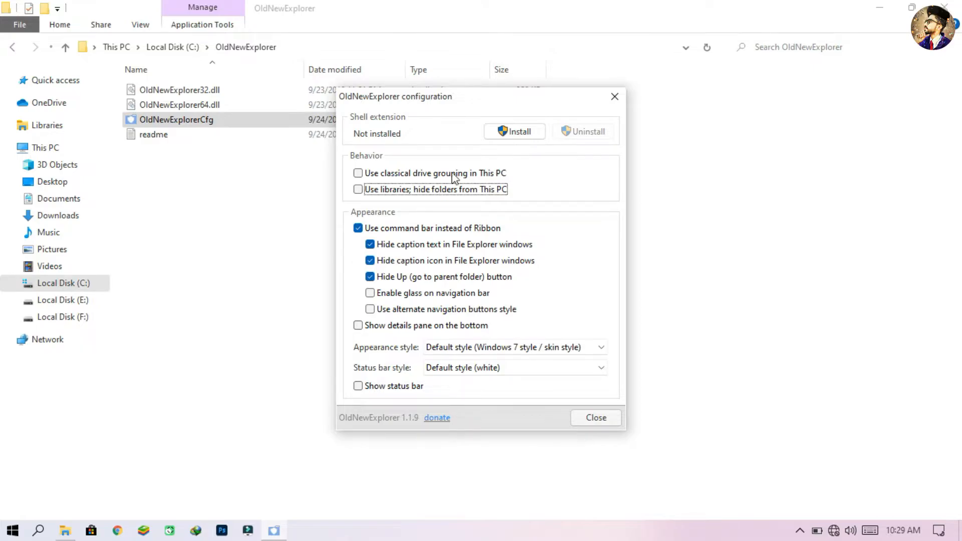
Install the OldNewExplorer shell extension, and close its configuration dialog and the folder window
{"action": "left_click", "coordinate": [505, 132]}
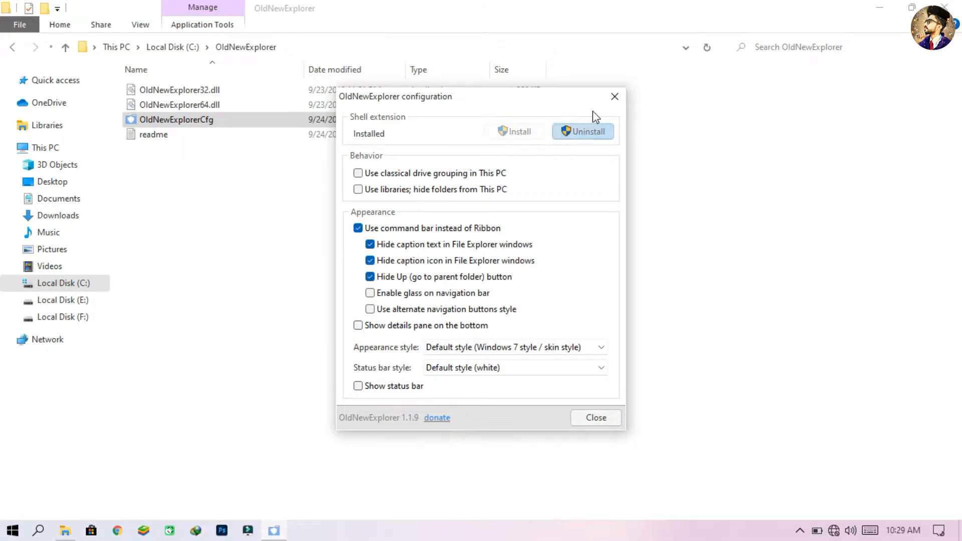
{"action": "left_click", "coordinate": [614, 96]}
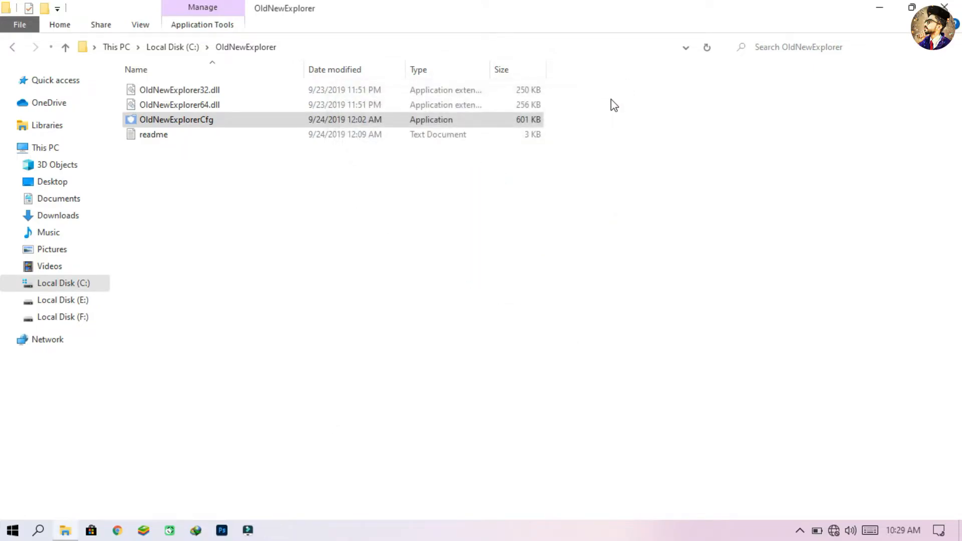
{"action": "left_click", "coordinate": [945, 7]}
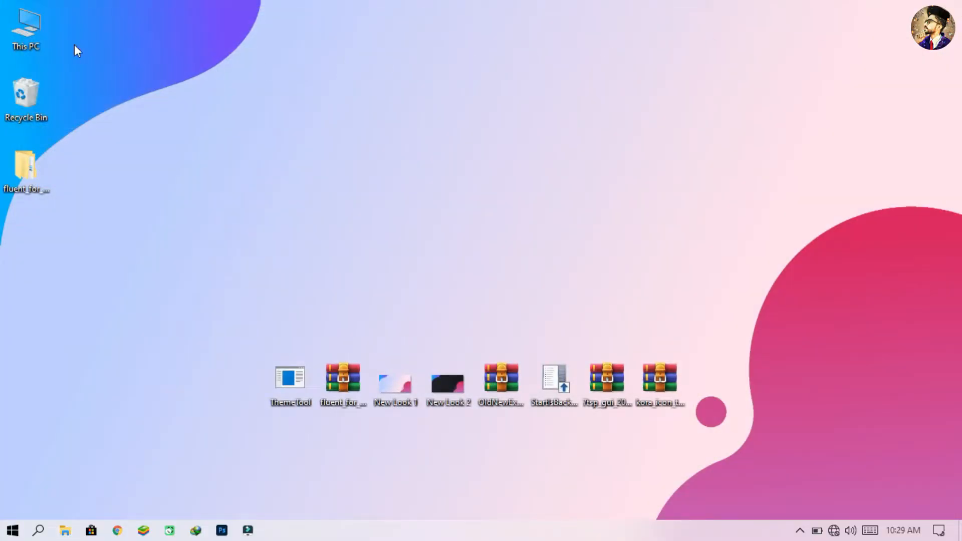
Open This PC and examine the new Explorer layout in both restored and maximized window sizes
{"action": "double_click", "coordinate": [26, 35]}
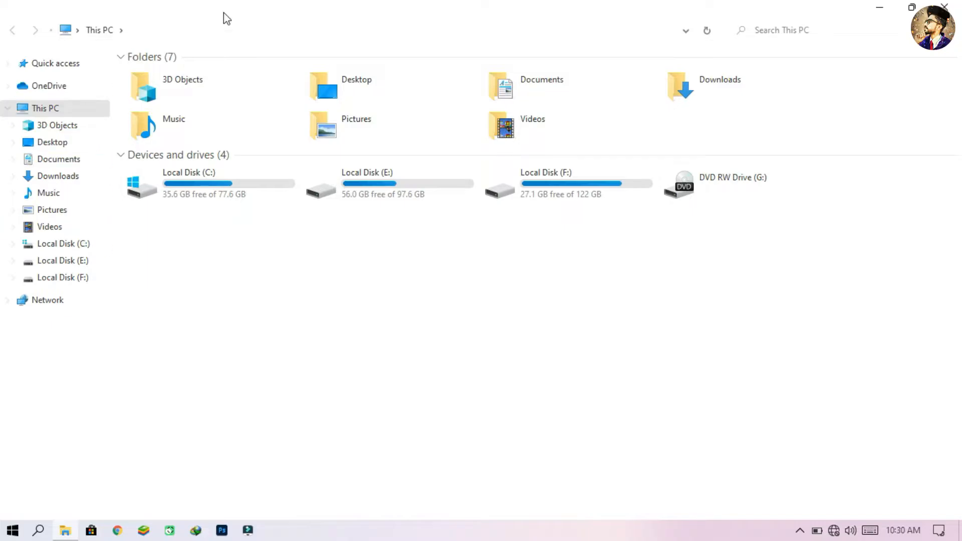
{"action": "double_click", "coordinate": [405, 3]}
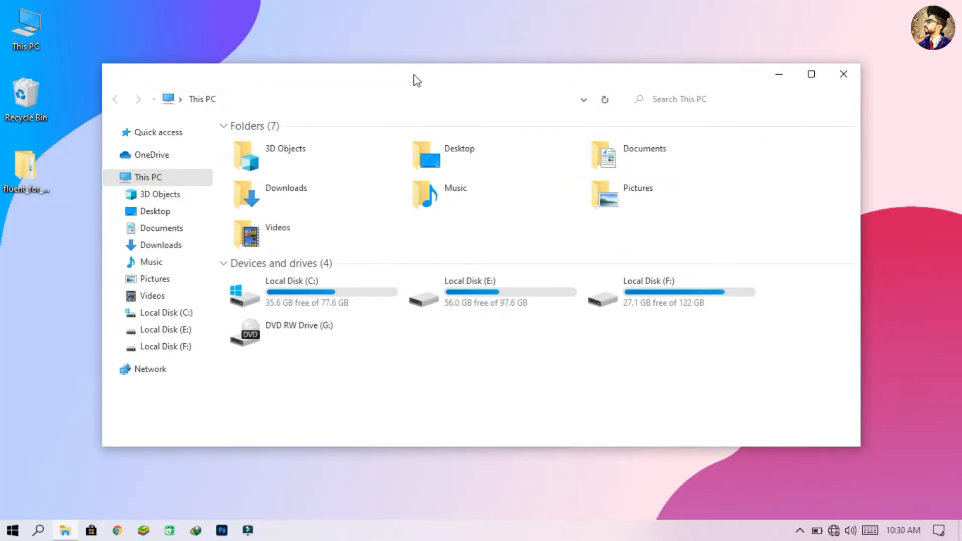
{"action": "double_click", "coordinate": [413, 75]}
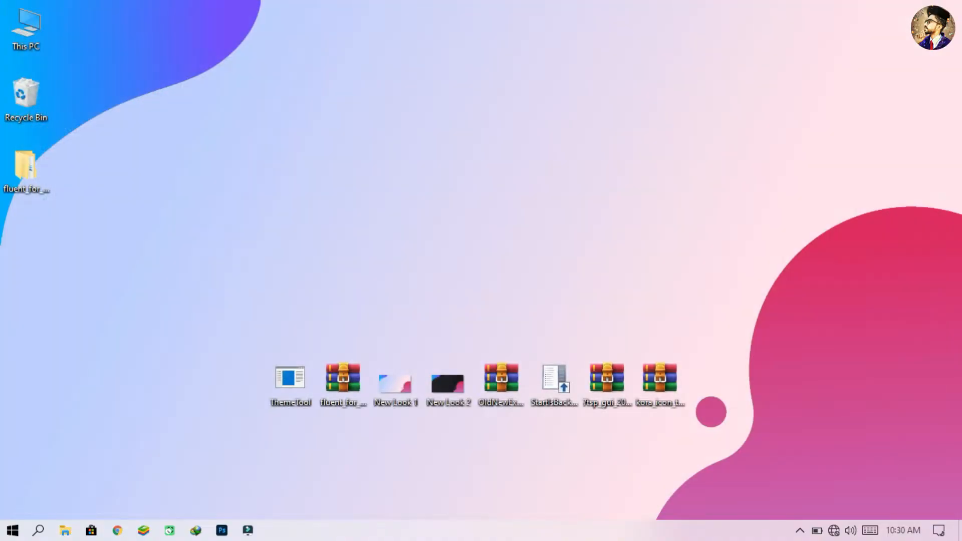
Install StartIsBack from the setup file on the desktop and open its configuration from the welcome dialog
{"action": "double_click", "coordinate": [563, 390]}
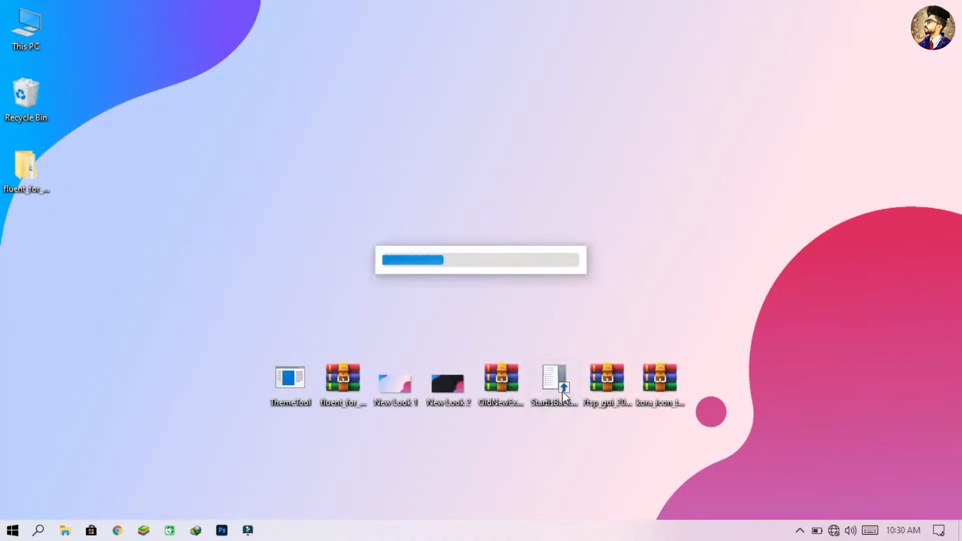
{"action": "left_click", "coordinate": [501, 211]}
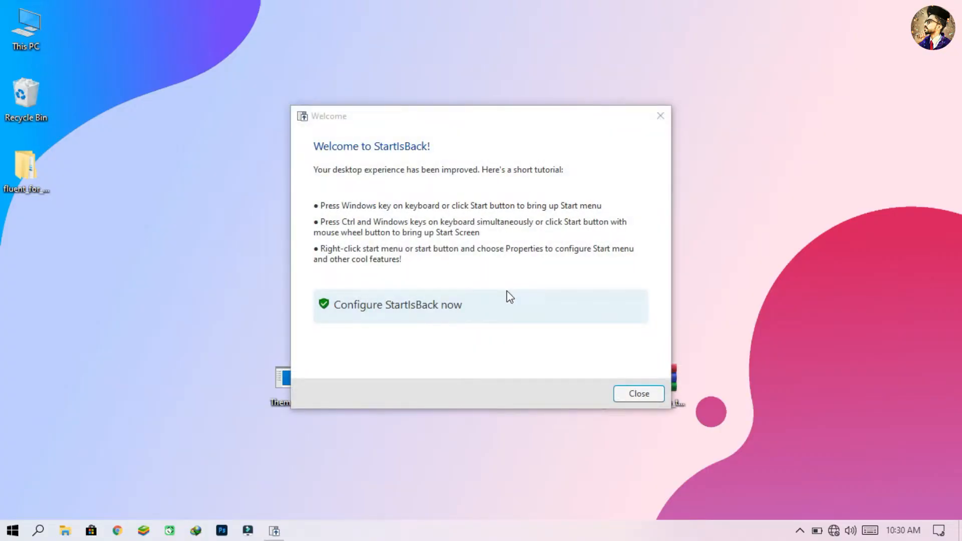
{"action": "left_click", "coordinate": [508, 302]}
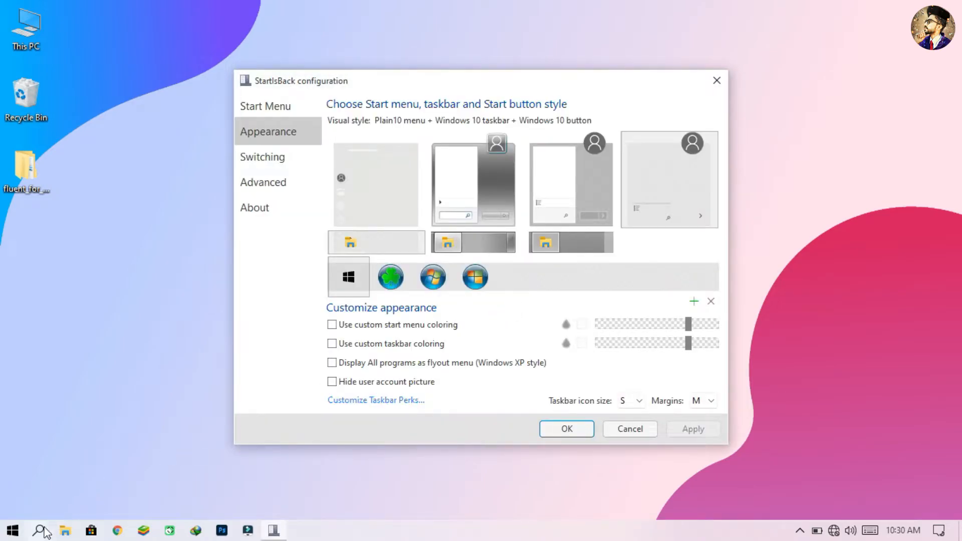
Search Windows for Task Manager and open it in front of the StartIsBack configuration window
{"action": "left_click", "coordinate": [44, 527]}
{"action": "type", "text": "tas"}
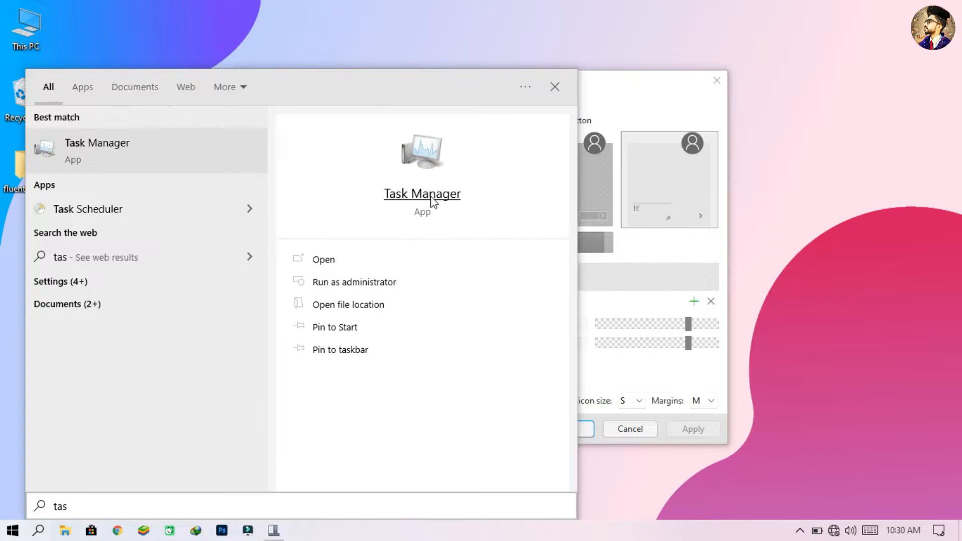
{"action": "left_click", "coordinate": [345, 267]}
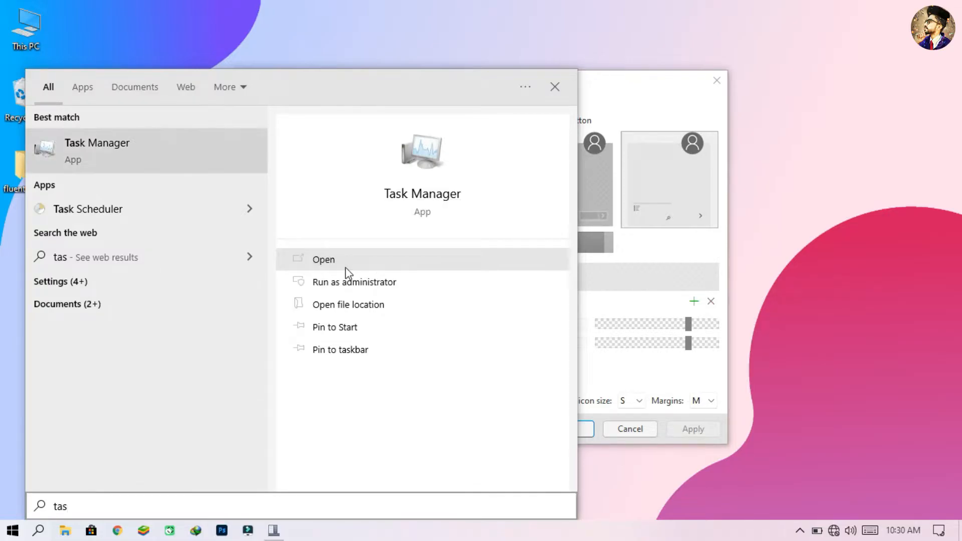
{"action": "left_click_drag", "start_coordinate": [340, 38], "coordinate": [380, 92]}
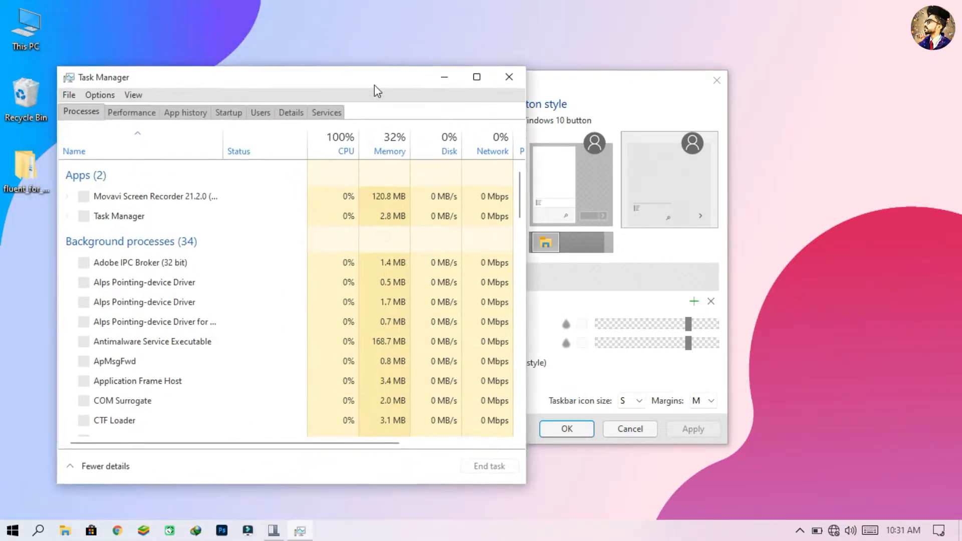
{"action": "left_click", "coordinate": [587, 88]}
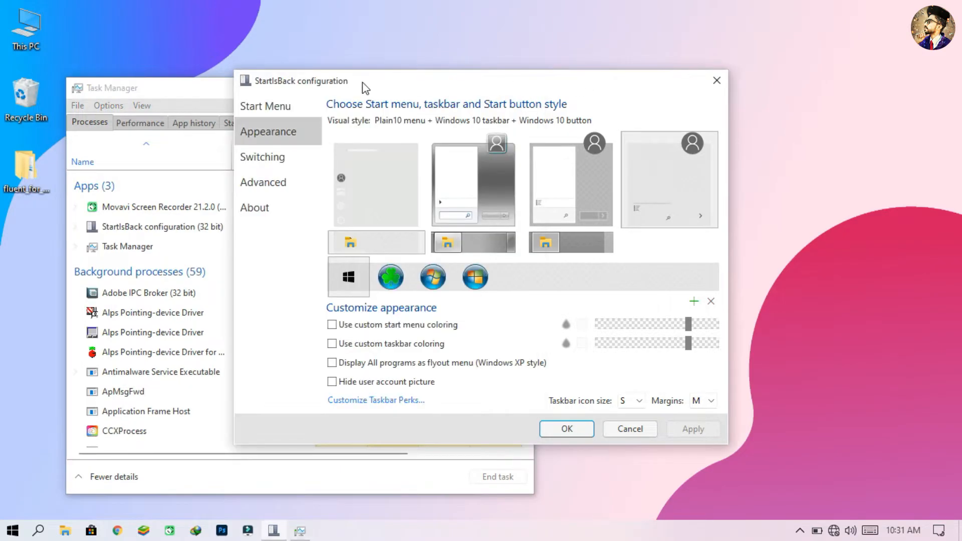
{"action": "left_click", "coordinate": [209, 89]}
Open the file location of the StartIsBack configuration process, minimize that folder, and close Task Manager and the configuration window
{"action": "left_click", "coordinate": [226, 232]}
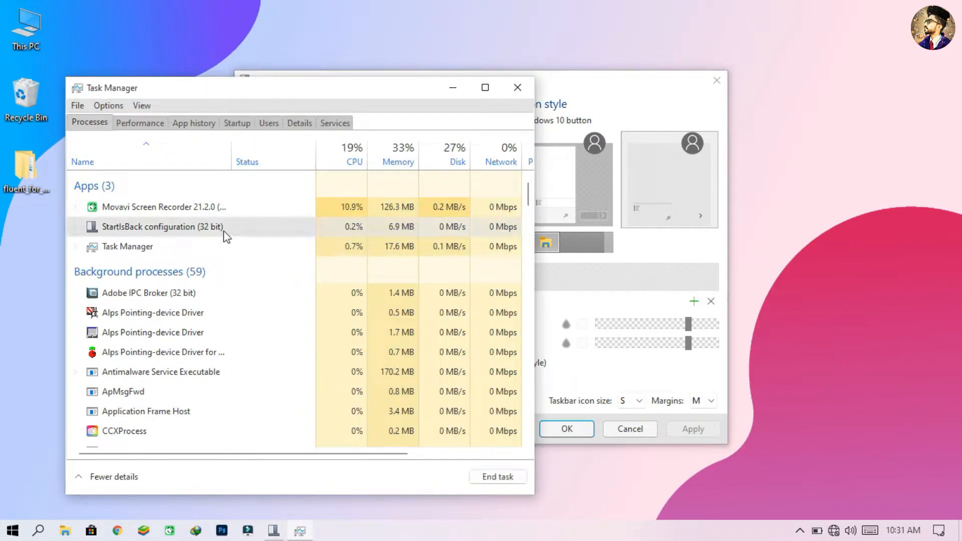
{"action": "right_click", "coordinate": [216, 229]}
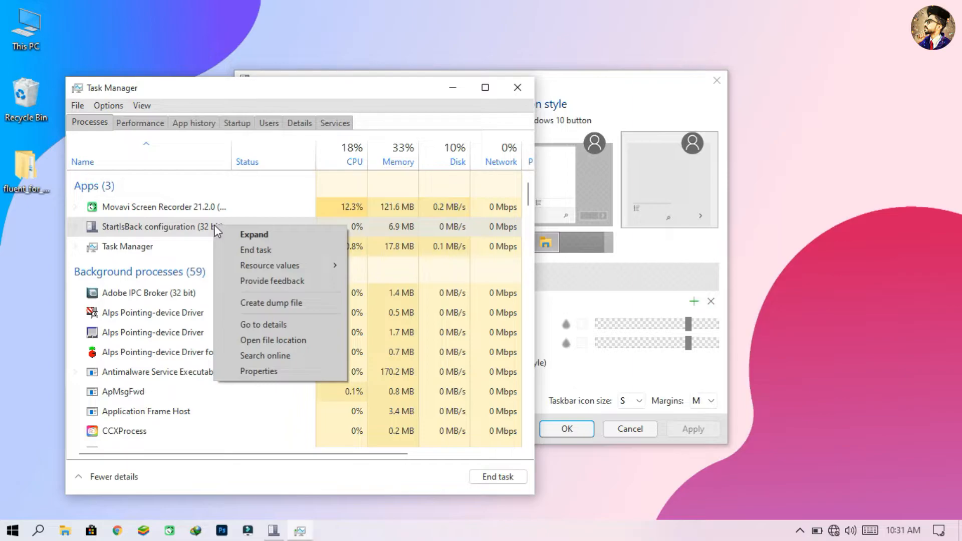
{"action": "left_click", "coordinate": [244, 340]}
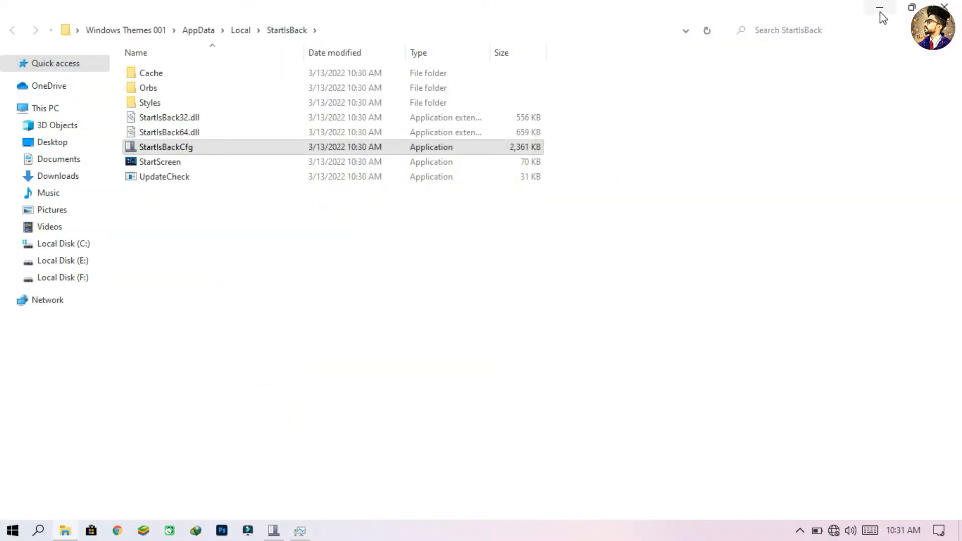
{"action": "left_click", "coordinate": [879, 11]}
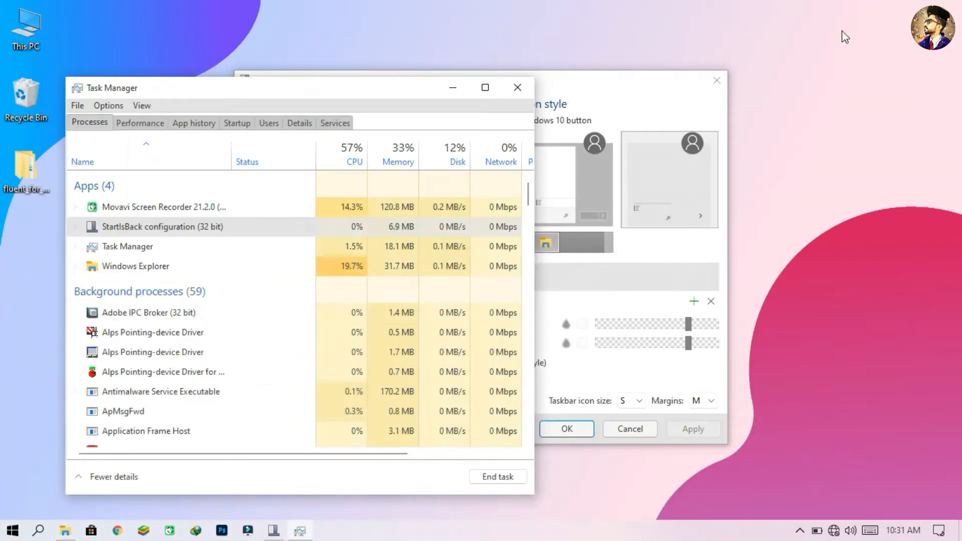
{"action": "left_click", "coordinate": [509, 88]}
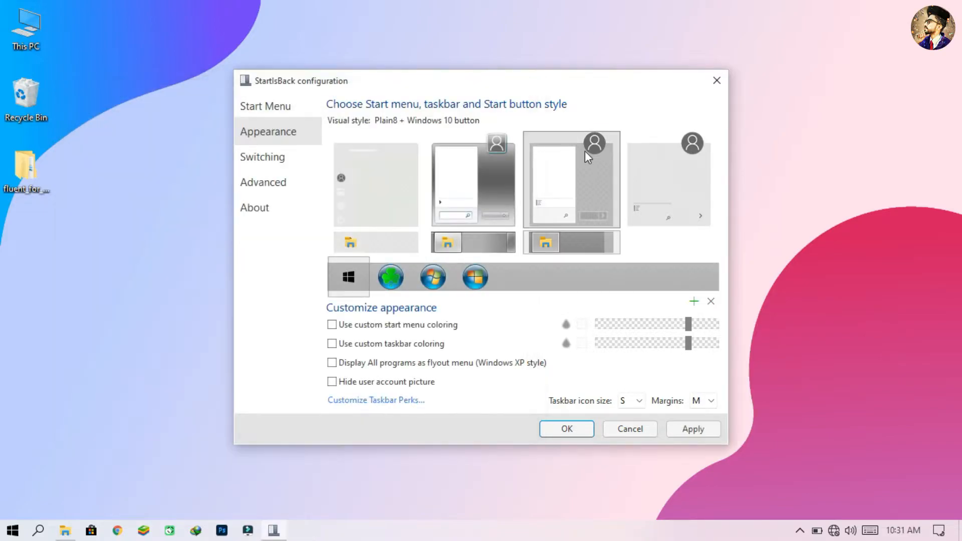
{"action": "left_click", "coordinate": [716, 81]}
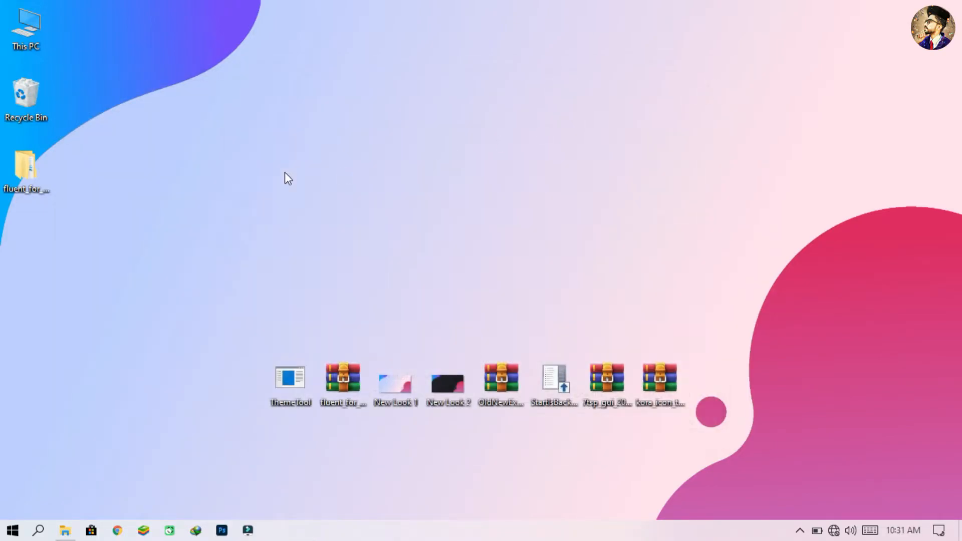
Open the Styles folder under StartAllBack or StartIsBack in the extracted fluent_for_windows folder on the desktop
{"action": "double_click", "coordinate": [25, 173]}
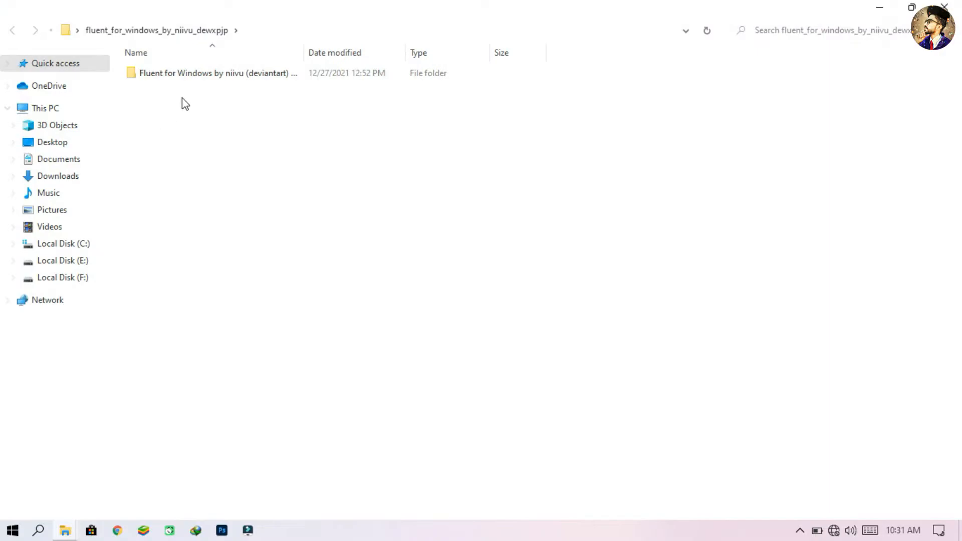
{"action": "double_click", "coordinate": [204, 79]}
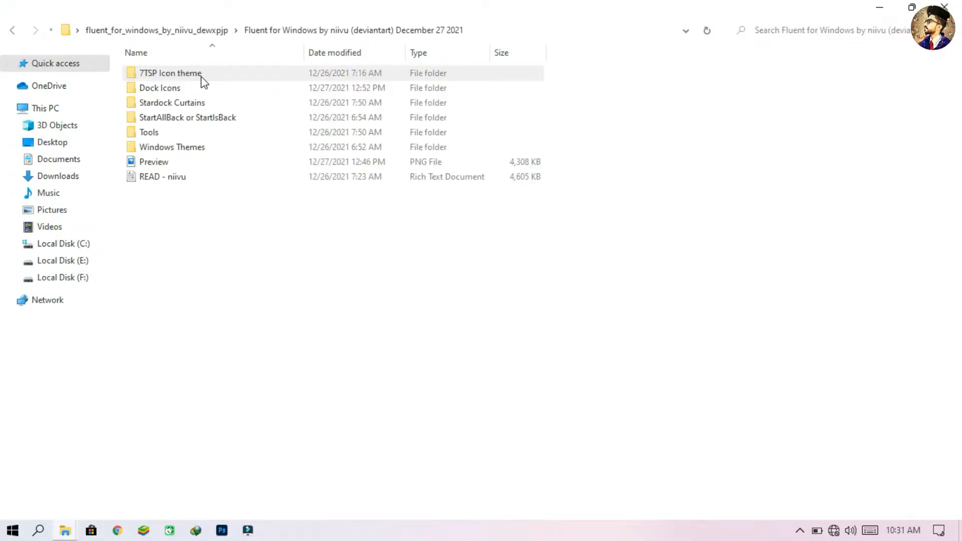
{"action": "left_click", "coordinate": [194, 121]}
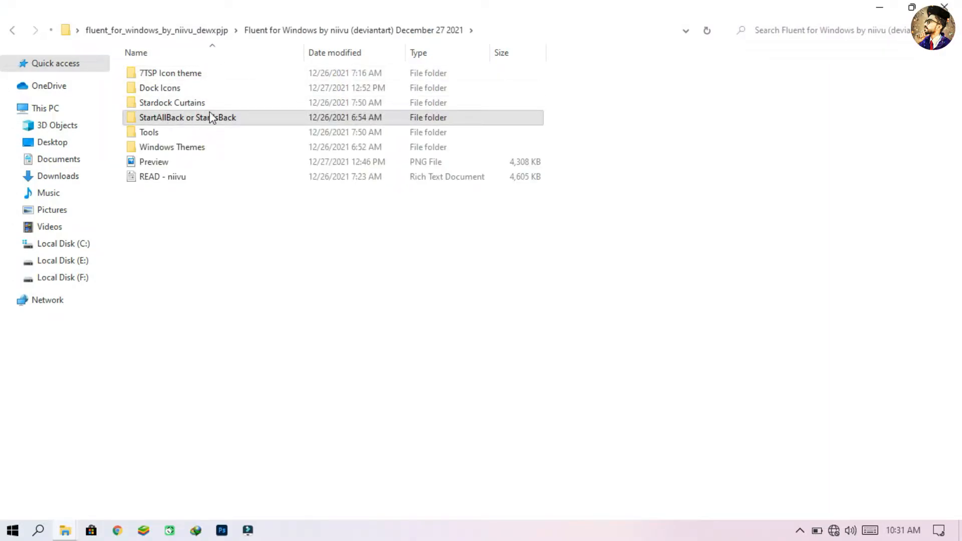
{"action": "double_click", "coordinate": [211, 117]}
{"action": "left_click", "coordinate": [201, 91]}
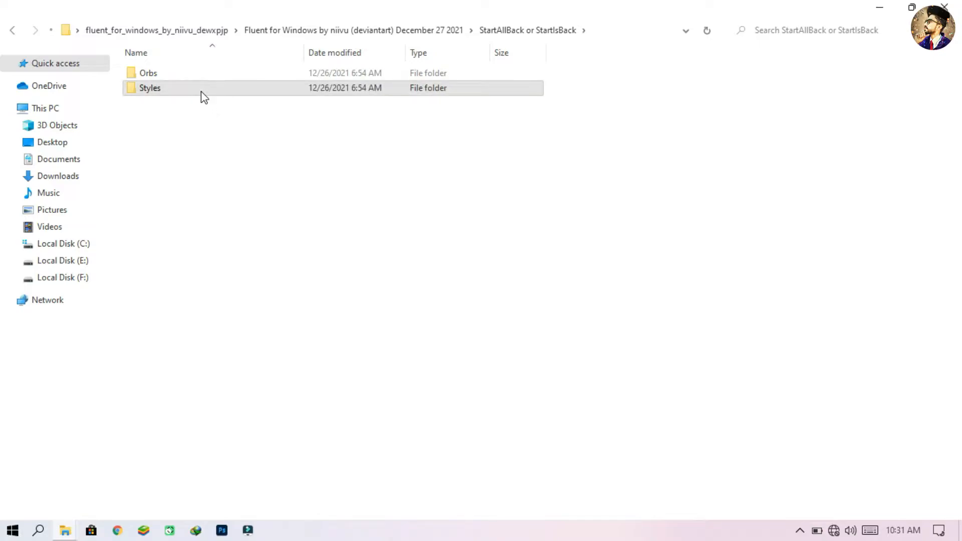
{"action": "double_click", "coordinate": [202, 91]}
Copy the fluent day SAB and fluent night SAB style files and close the folder window
{"action": "left_click_drag", "start_coordinate": [203, 111], "coordinate": [200, 70]}
{"action": "right_click", "coordinate": [199, 71]}
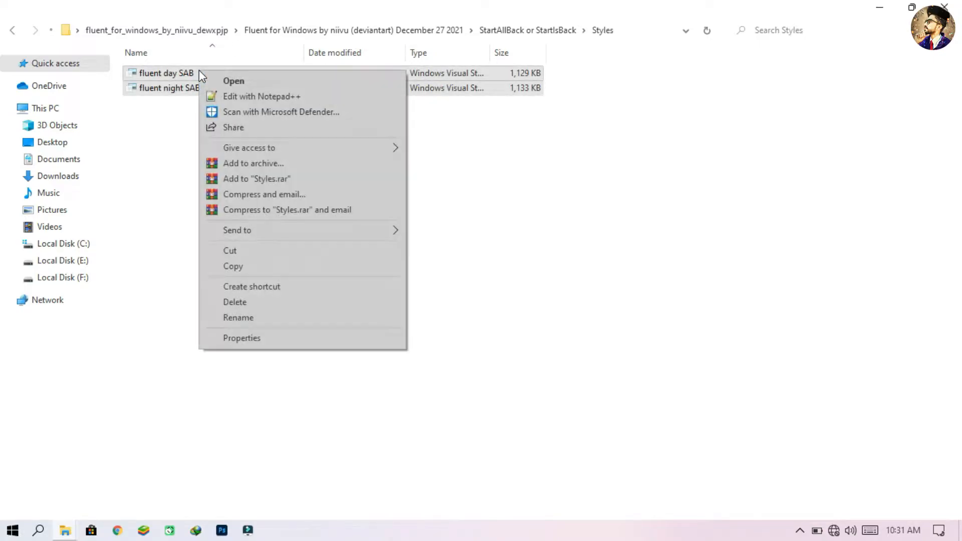
{"action": "left_click", "coordinate": [247, 266]}
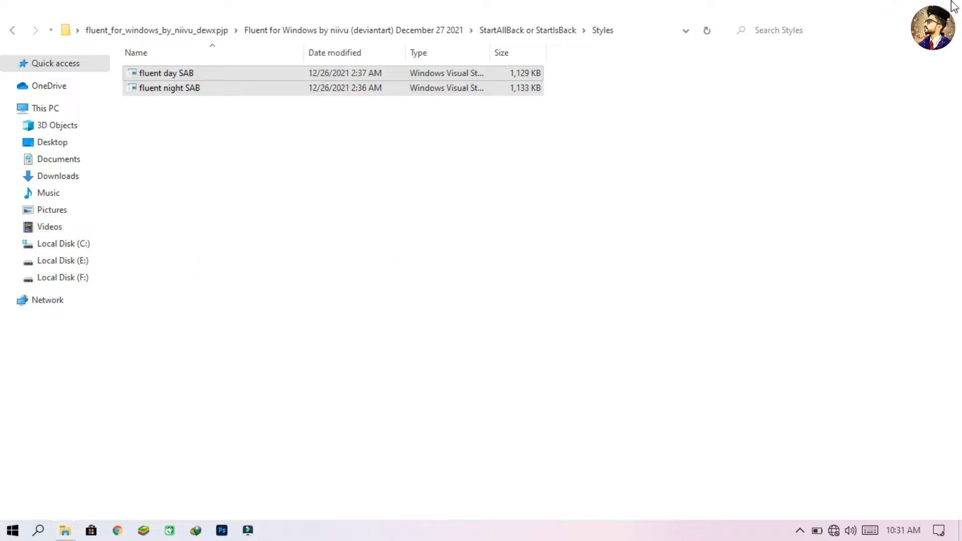
{"action": "left_click", "coordinate": [944, 7]}
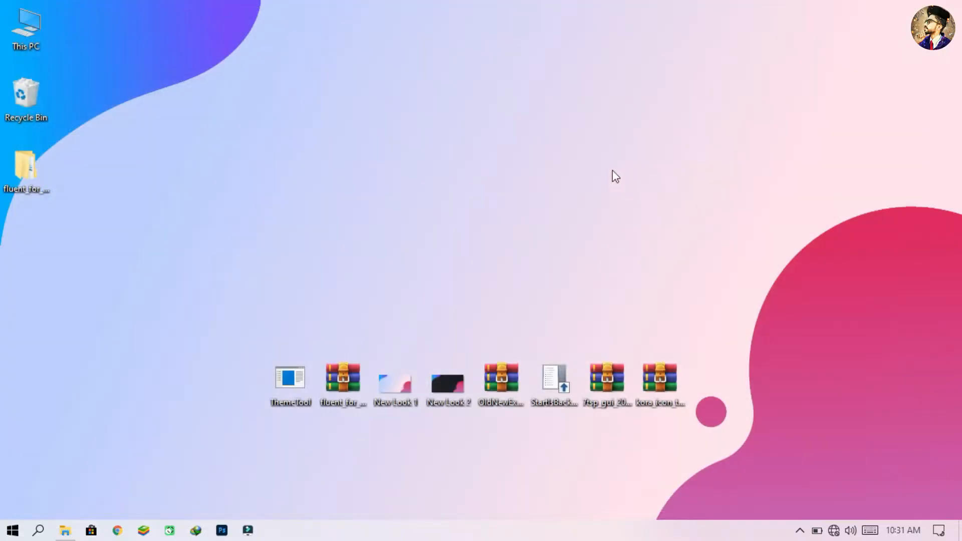
Paste the two copied fluent styles into the Styles folder of the StartIsBack install location and close the window
{"action": "left_click", "coordinate": [74, 533]}
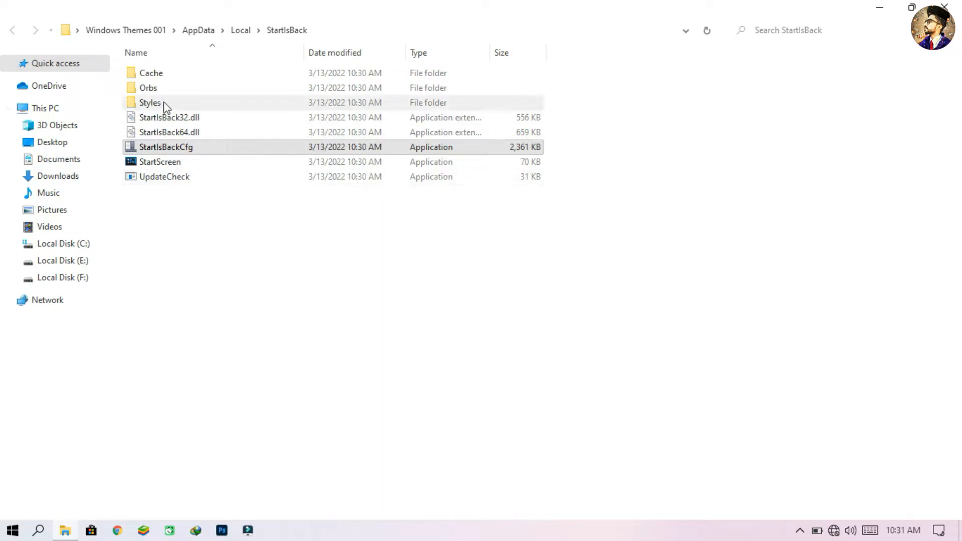
{"action": "double_click", "coordinate": [161, 103]}
{"action": "right_click", "coordinate": [270, 131]}
{"action": "left_click", "coordinate": [326, 227]}
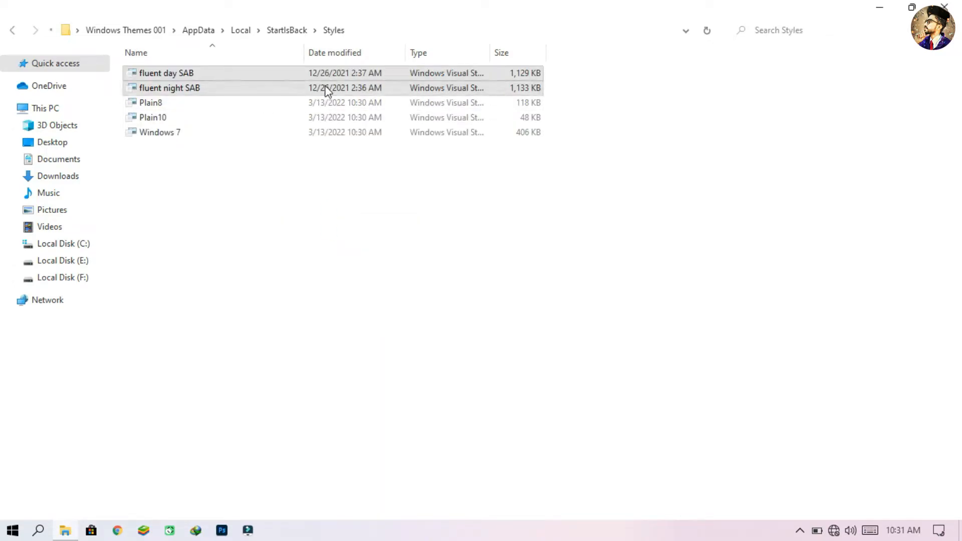
{"action": "key", "text": "alt+F4"}
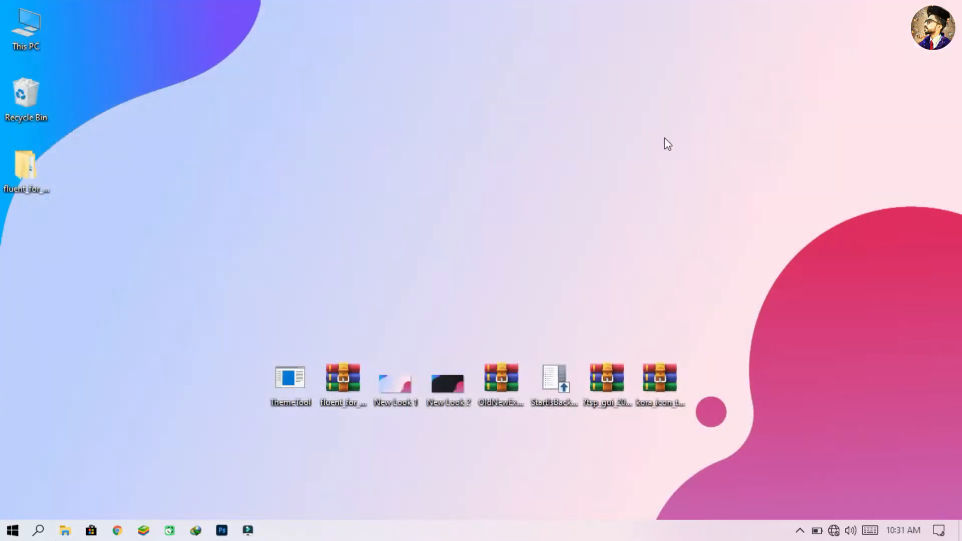
Open the Start menu's properties and go to the StartIsBack appearance settings
{"action": "left_click", "coordinate": [12, 530]}
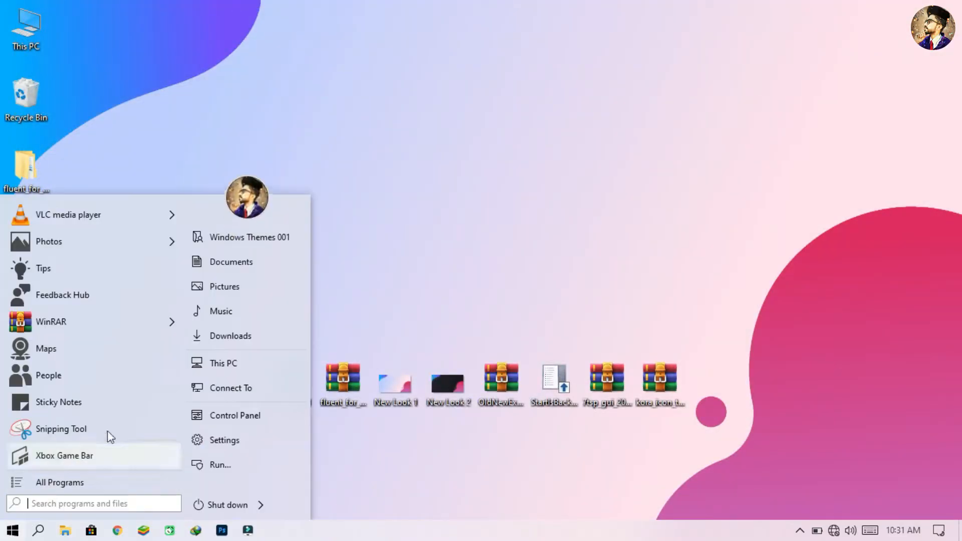
{"action": "right_click", "coordinate": [302, 211]}
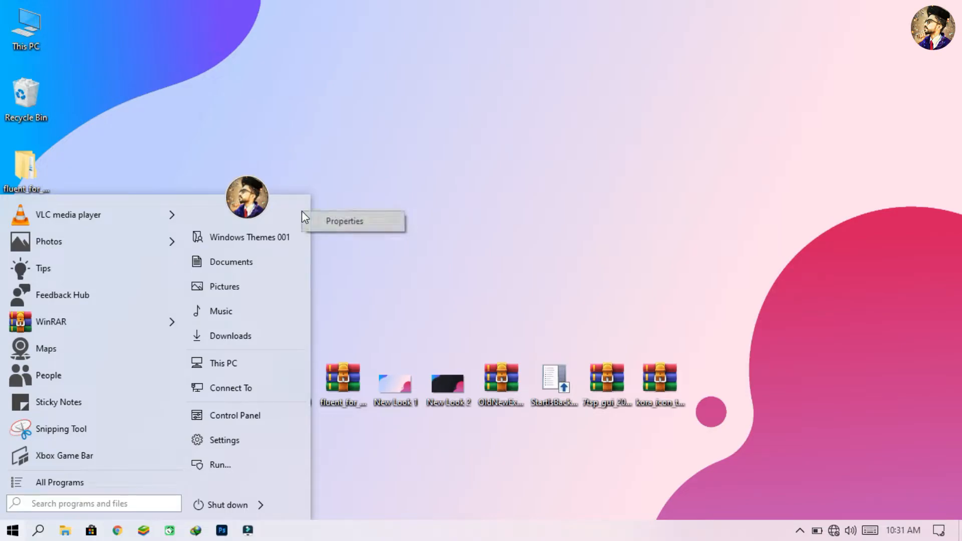
{"action": "left_click", "coordinate": [320, 217]}
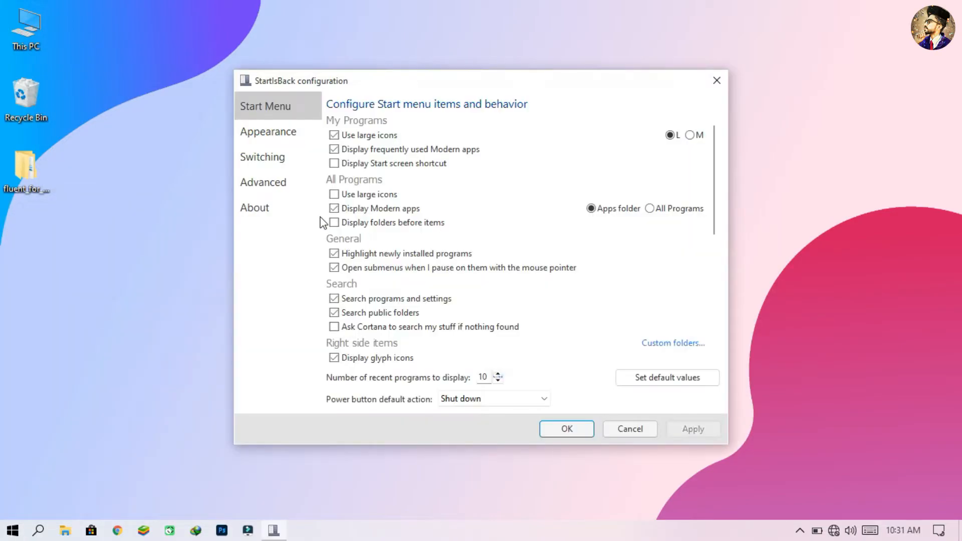
{"action": "left_click", "coordinate": [279, 133]}
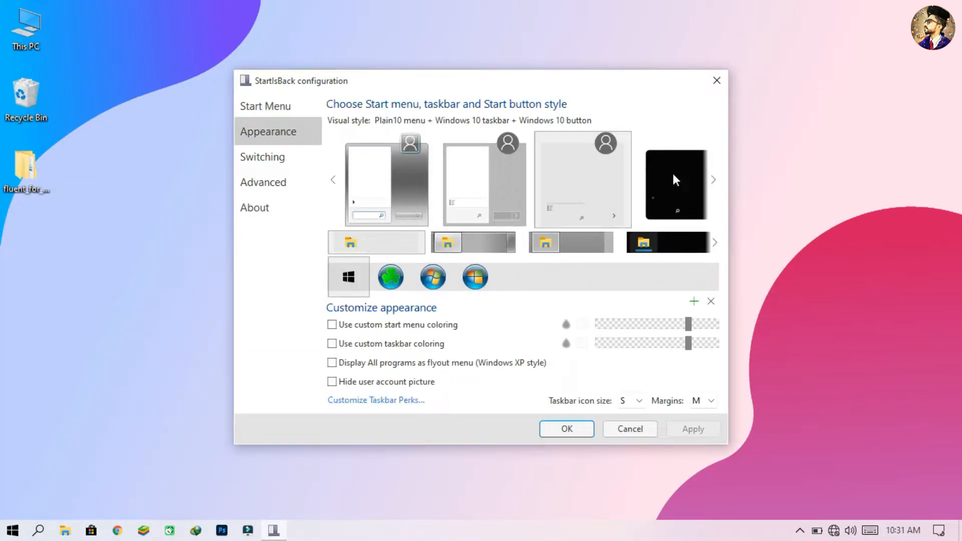
Apply the fluent day SAB visual style and check how the Start menu looks
{"action": "left_click", "coordinate": [715, 179]}
{"action": "left_click", "coordinate": [643, 194]}
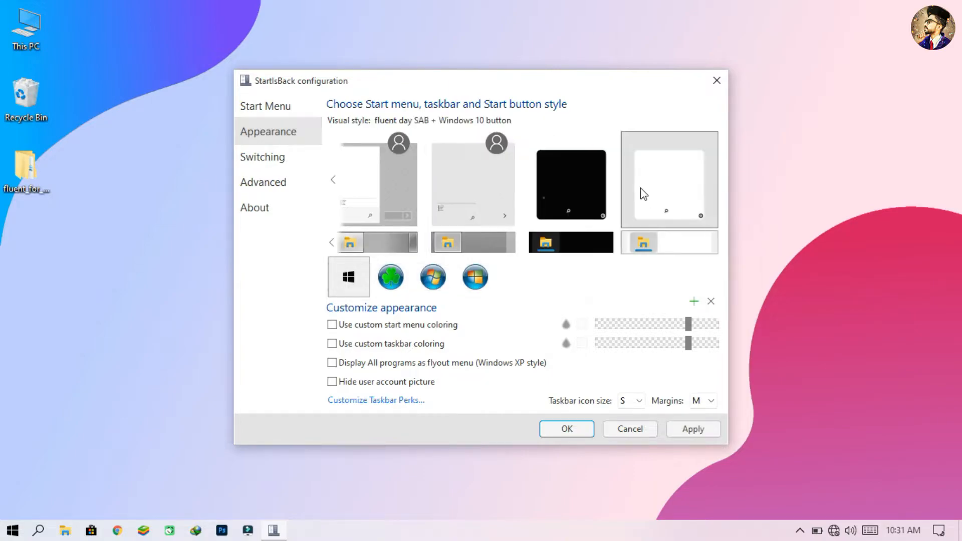
{"action": "left_click", "coordinate": [703, 423]}
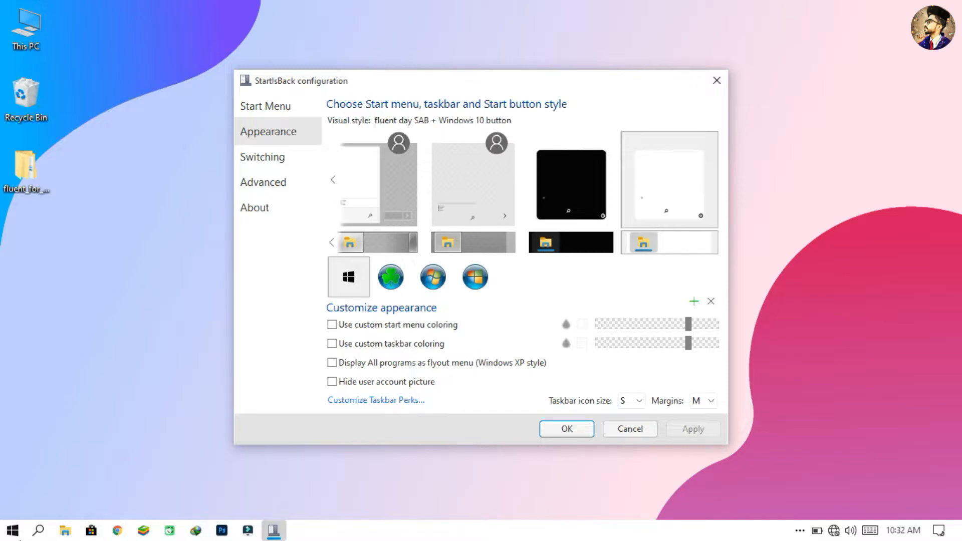
{"action": "left_click", "coordinate": [12, 530]}
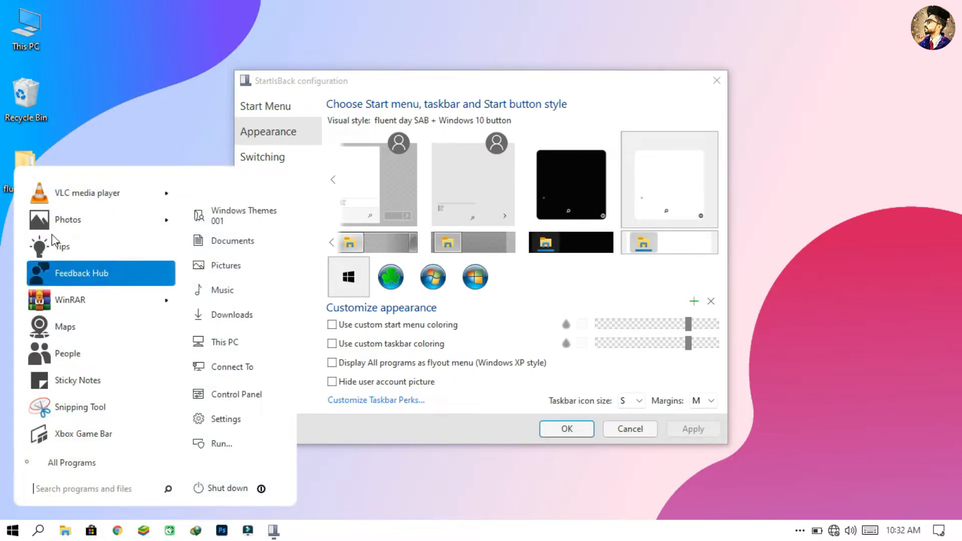
{"action": "left_click", "coordinate": [13, 531]}
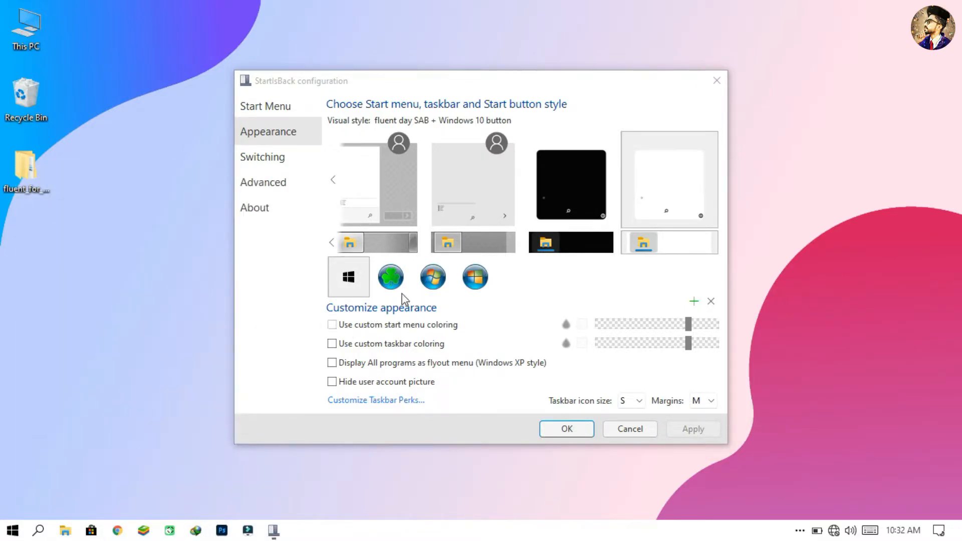
Apply the fluent night SAB visual style and check how the Start menu and taskbar look
{"action": "left_click", "coordinate": [543, 176]}
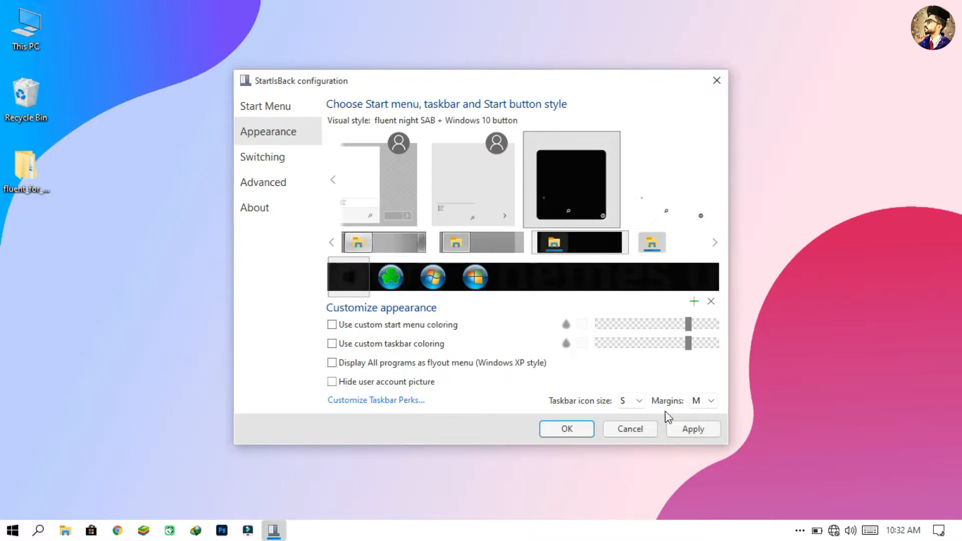
{"action": "left_click", "coordinate": [692, 429]}
{"action": "left_click", "coordinate": [13, 533]}
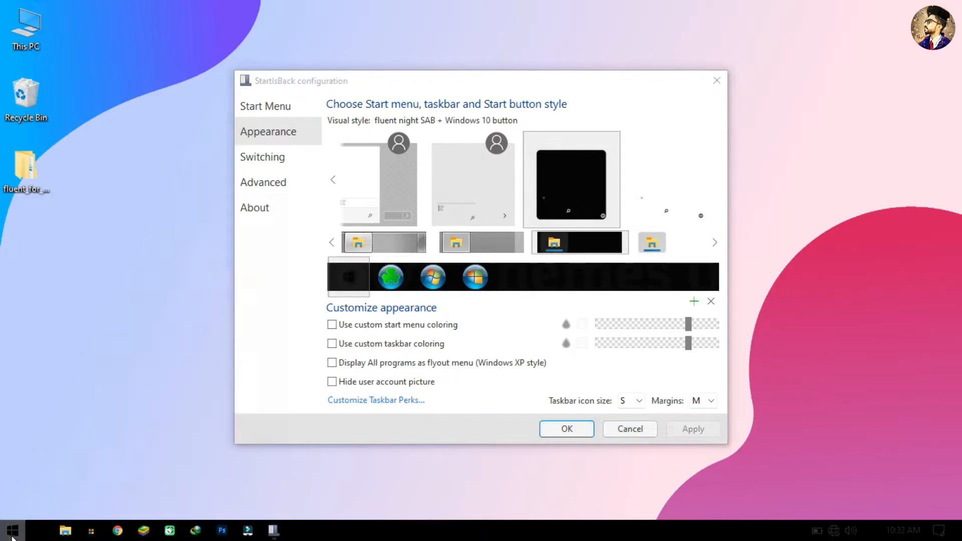
{"action": "left_click", "coordinate": [12, 533]}
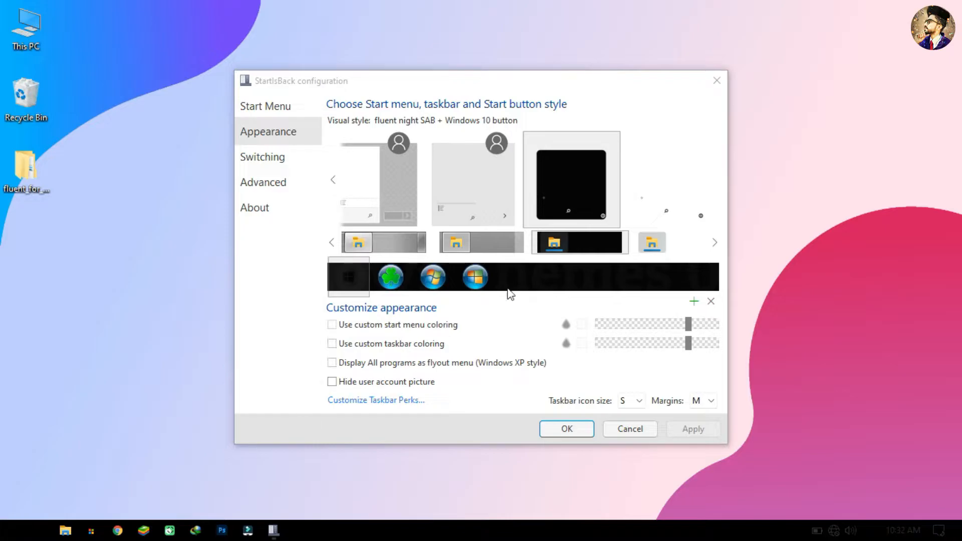
Apply the fluent day SAB visual style again and close the StartIsBack configuration
{"action": "left_click", "coordinate": [654, 191]}
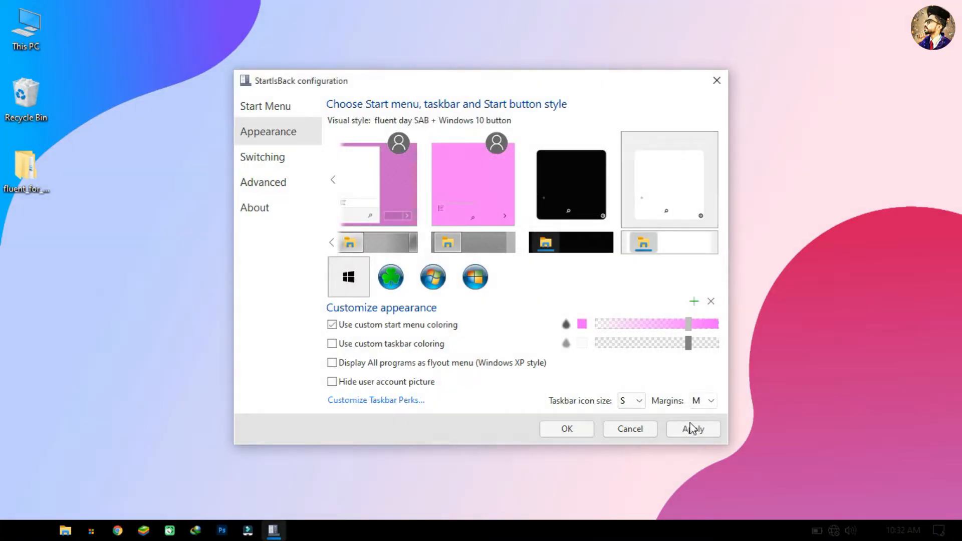
{"action": "left_click", "coordinate": [692, 428]}
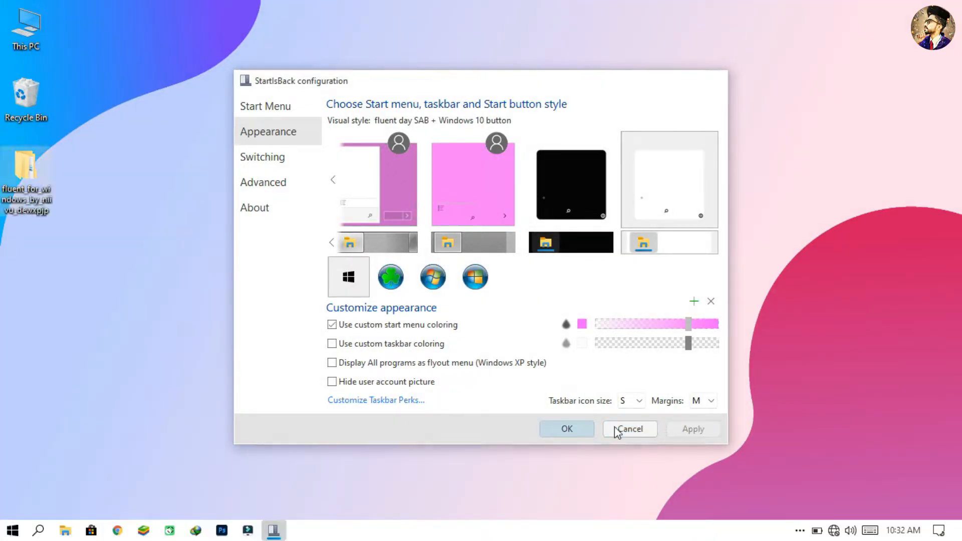
{"action": "left_click", "coordinate": [626, 431]}
Extract the 7tsp_gui_2019_edition archive into its own folder on the desktop
{"action": "left_click", "coordinate": [599, 372]}
{"action": "right_click", "coordinate": [599, 373]}
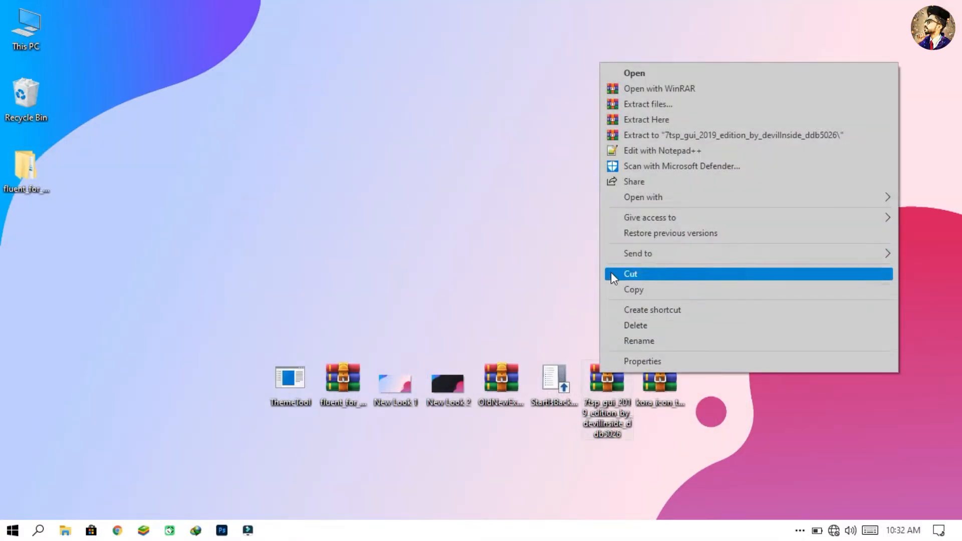
{"action": "left_click", "coordinate": [632, 103]}
{"action": "left_click", "coordinate": [522, 421]}
In the extracted 7tsp_gui folder, rename 7tsp GUI v0.6(2019).ee to 7tsp GUI v0.6(2019).exe, accept the extension change and close the folder
{"action": "double_click", "coordinate": [8, 239]}
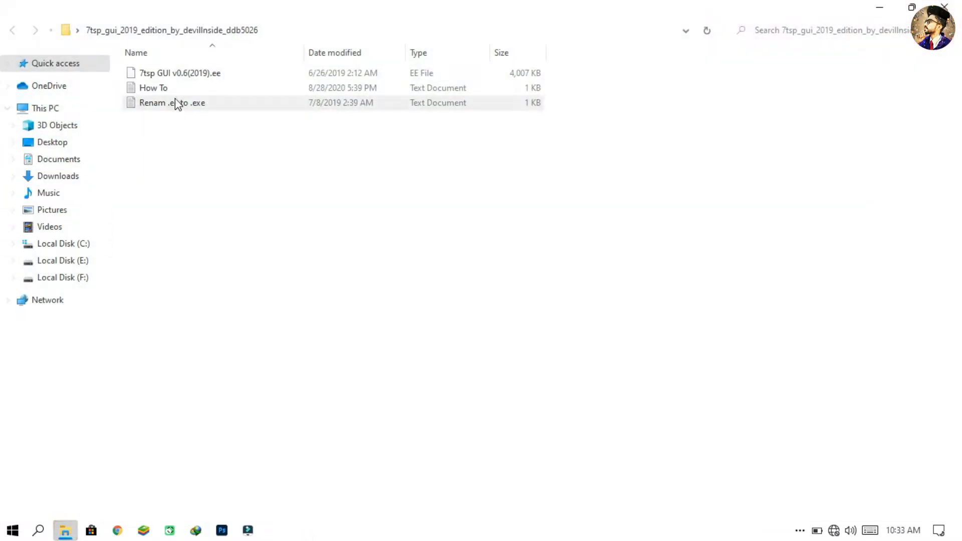
{"action": "left_click", "coordinate": [218, 77]}
{"action": "right_click", "coordinate": [217, 76]}
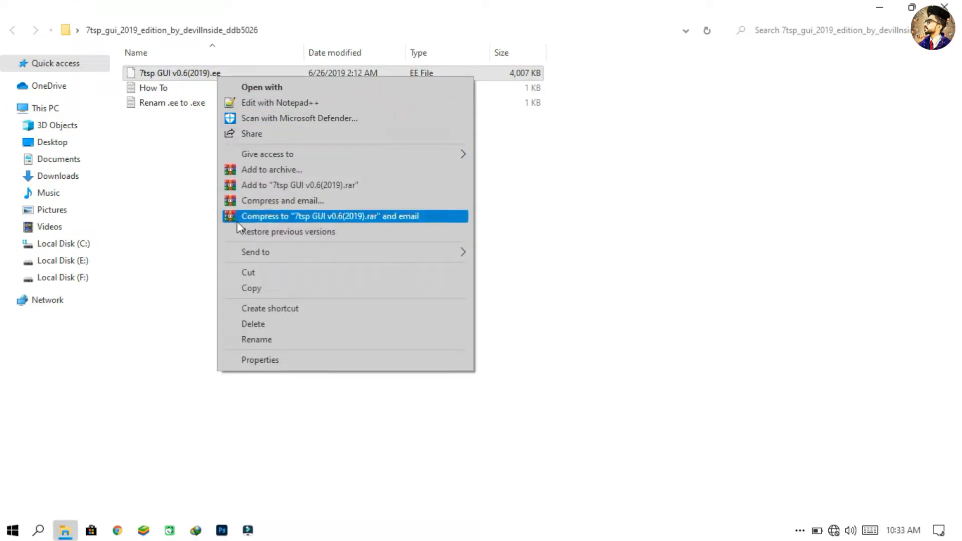
{"action": "left_click", "coordinate": [254, 339]}
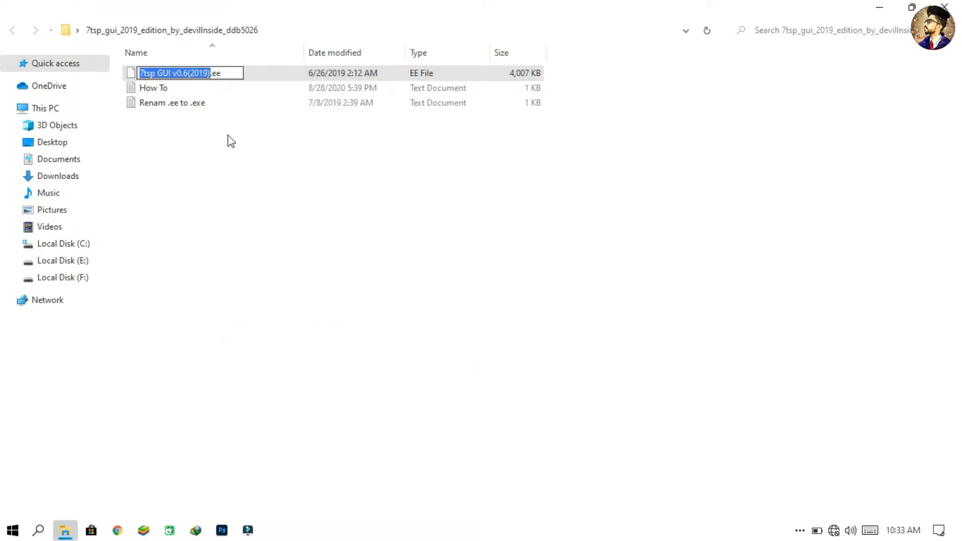
{"action": "left_click", "coordinate": [216, 73]}
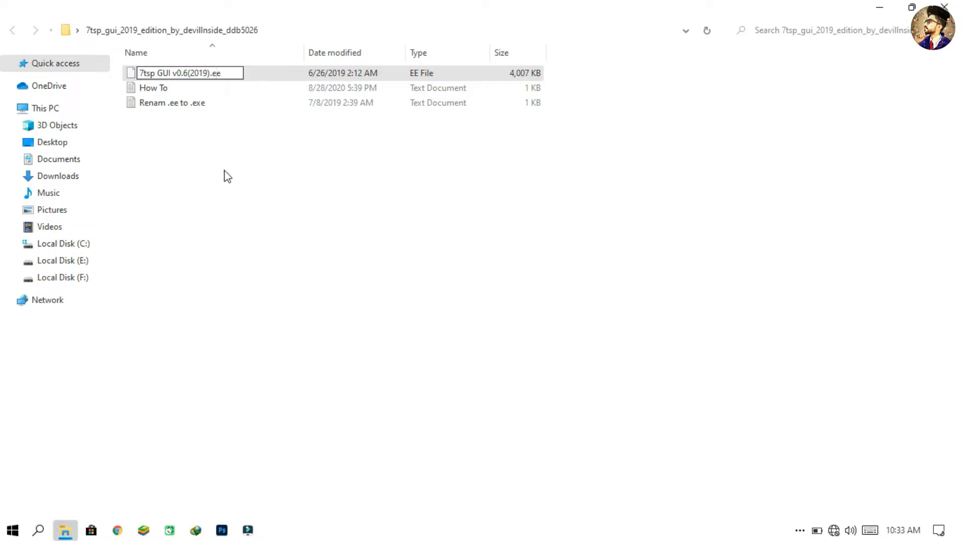
{"action": "type", "text": "x"}
{"action": "key", "text": "Return"}
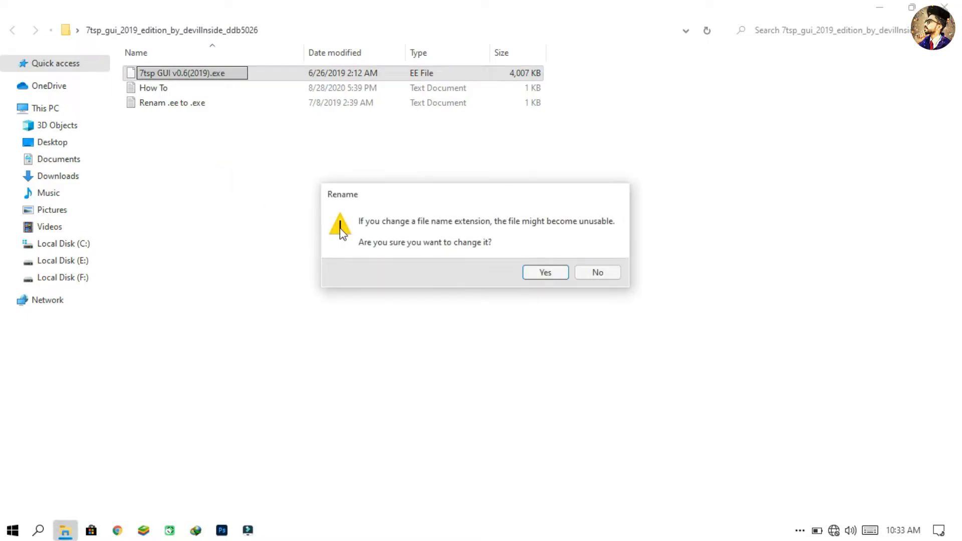
{"action": "left_click", "coordinate": [526, 272]}
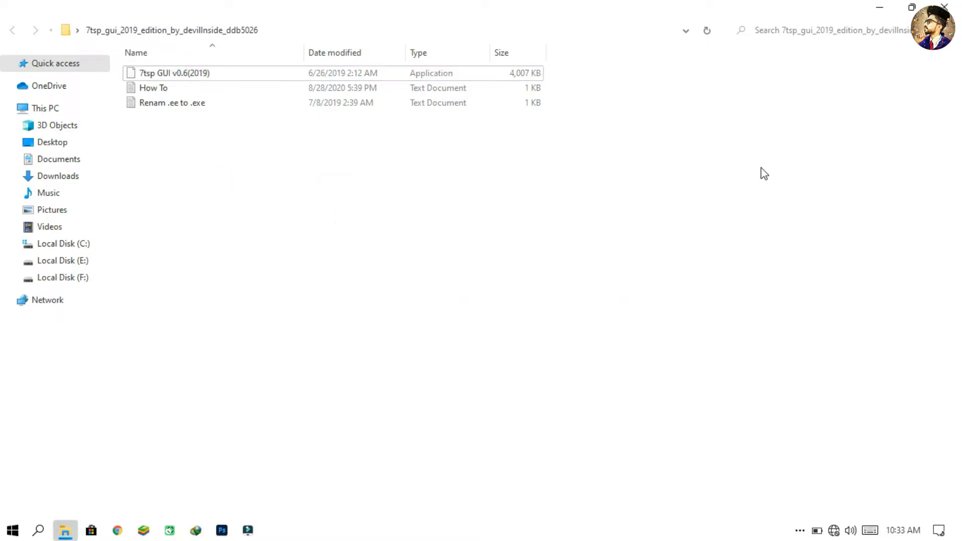
{"action": "left_click", "coordinate": [954, 14]}
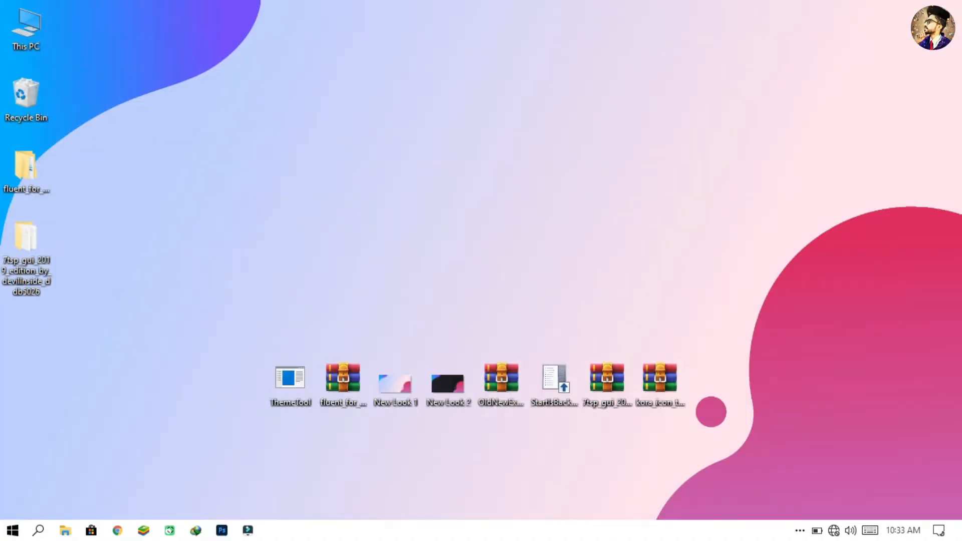
Extract the kora_icon_theme archive to the desktop and open its 7TSP Kora Icon Packs subfolder
{"action": "right_click", "coordinate": [644, 373]}
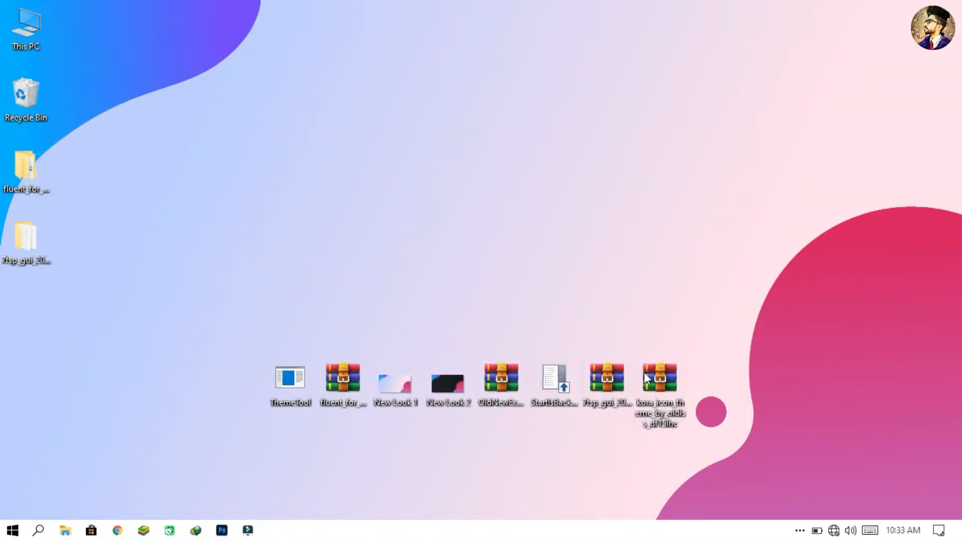
{"action": "left_click", "coordinate": [678, 106]}
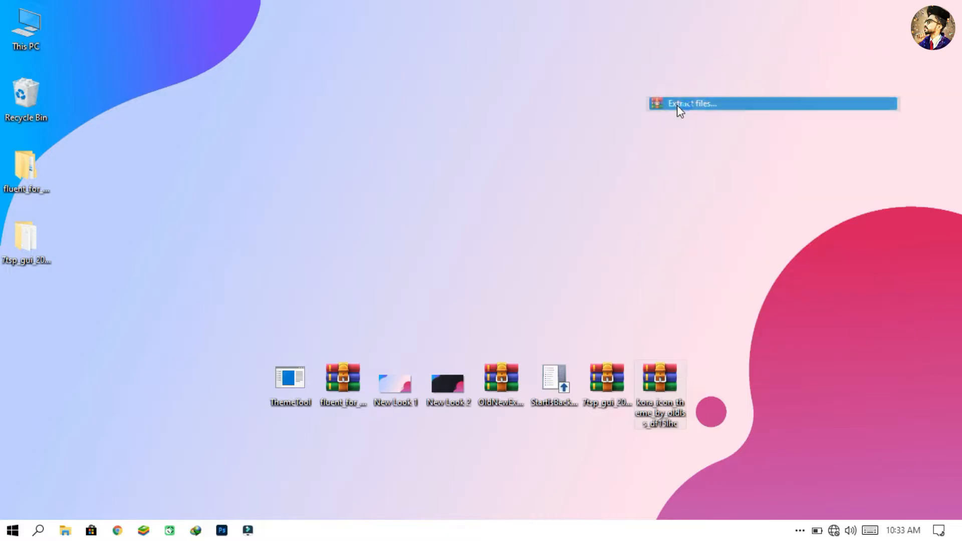
{"action": "left_click", "coordinate": [531, 419]}
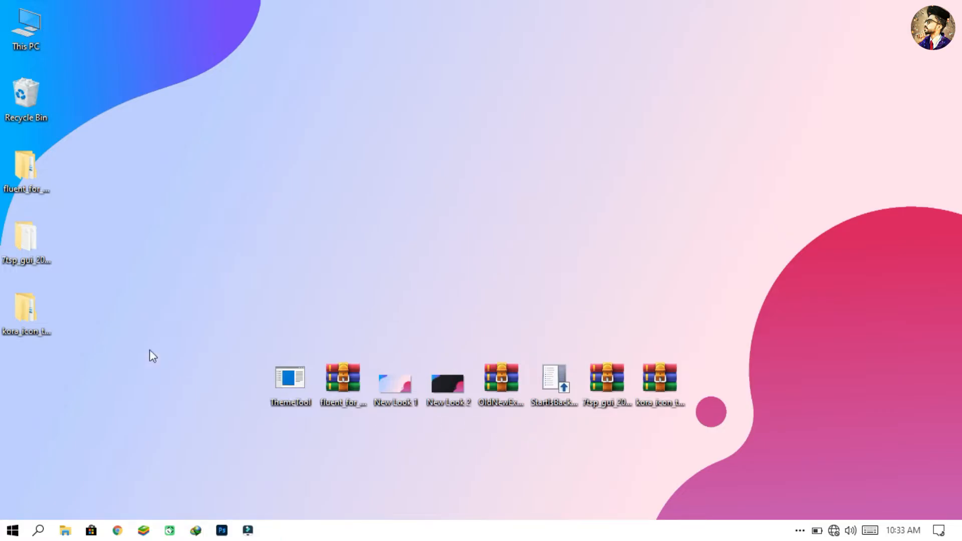
{"action": "double_click", "coordinate": [17, 317]}
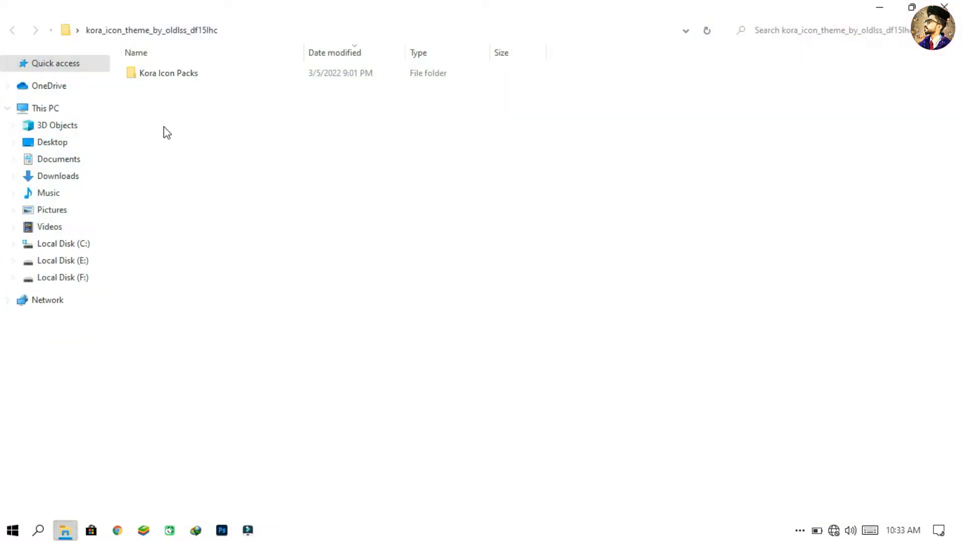
{"action": "double_click", "coordinate": [204, 74]}
{"action": "double_click", "coordinate": [206, 74]}
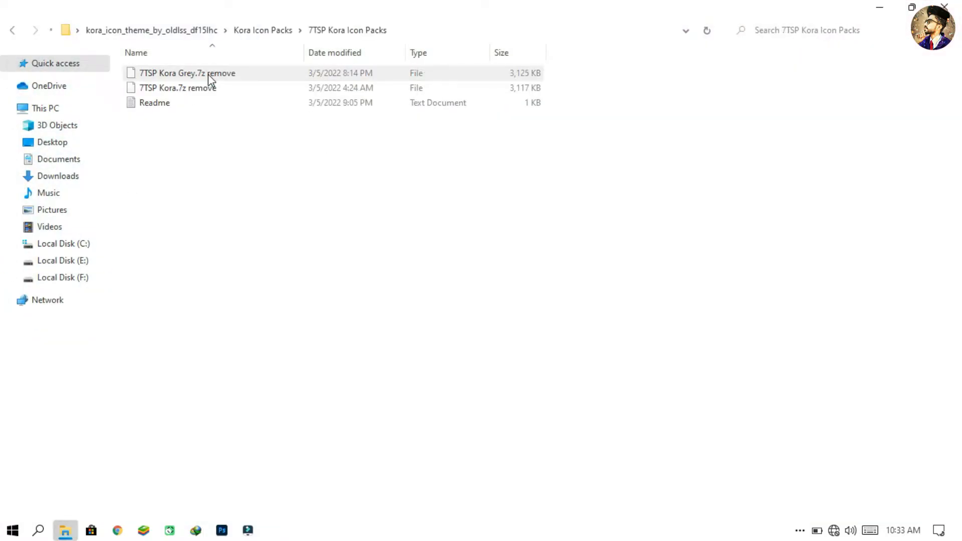
Rename the "7TSP Kora.7z remove" file to 7TSP Kora.7z and close the folder window
{"action": "left_click", "coordinate": [208, 87]}
{"action": "right_click", "coordinate": [207, 85]}
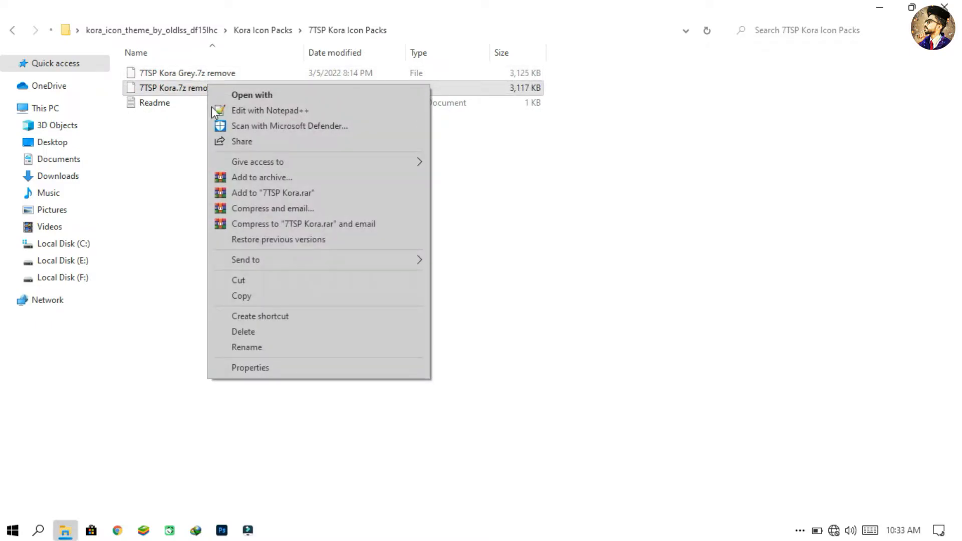
{"action": "left_click", "coordinate": [248, 345]}
{"action": "left_click", "coordinate": [232, 87]}
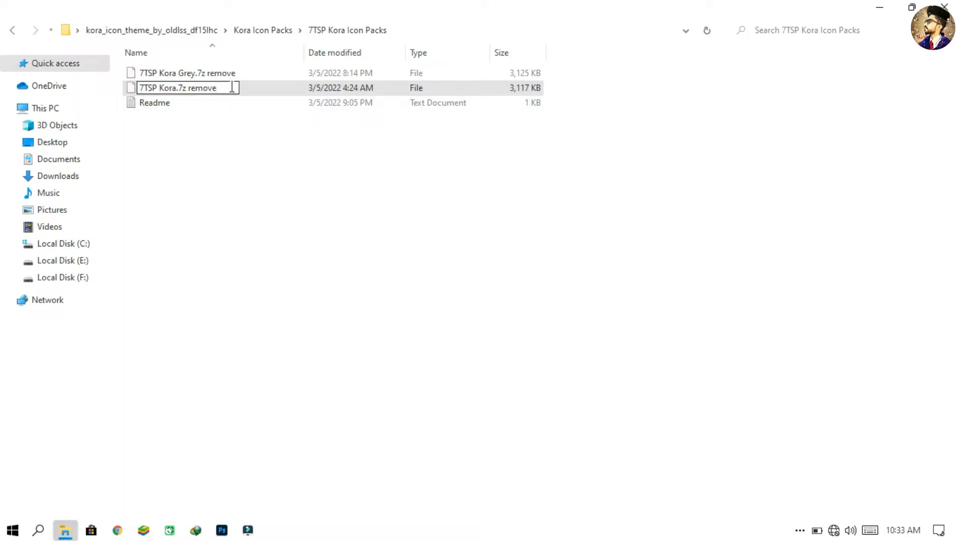
{"action": "key", "text": "BackSpace"}
{"action": "key", "text": "BackSpace"}
{"action": "key", "text": "BackSpace"}
{"action": "key", "text": "BackSpace"}
{"action": "key", "text": "BackSpace"}
{"action": "left_click", "coordinate": [230, 157]}
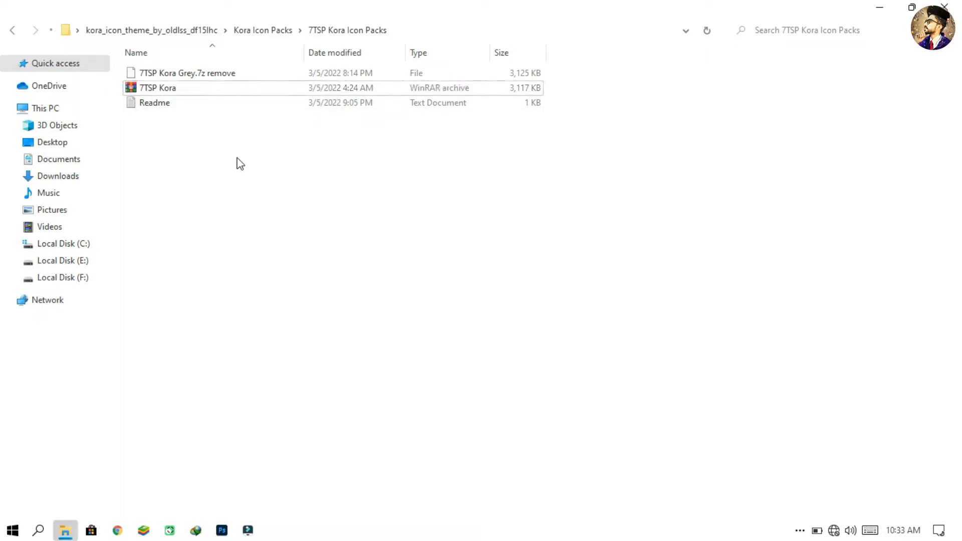
{"action": "left_click", "coordinate": [944, 6]}
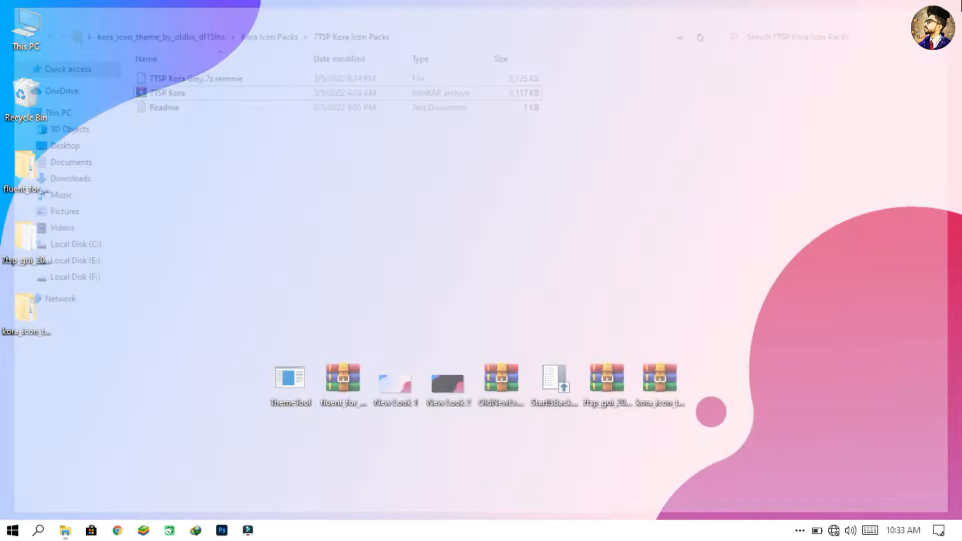
Launch 7tsp GUI v0.6(2019) from its extracted desktop folder and close the folder window
{"action": "double_click", "coordinate": [32, 226]}
{"action": "right_click", "coordinate": [211, 74]}
{"action": "left_click", "coordinate": [219, 89]}
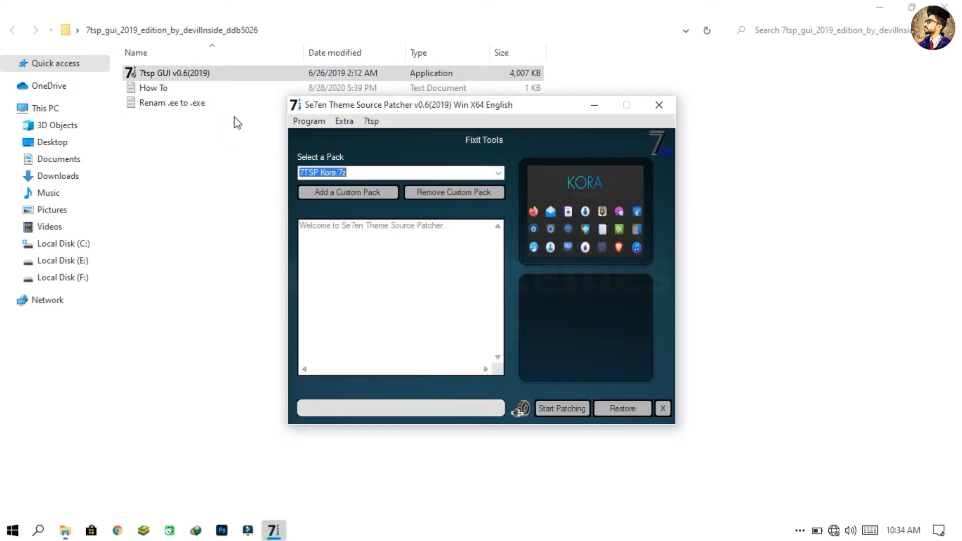
{"action": "left_click", "coordinate": [954, 14]}
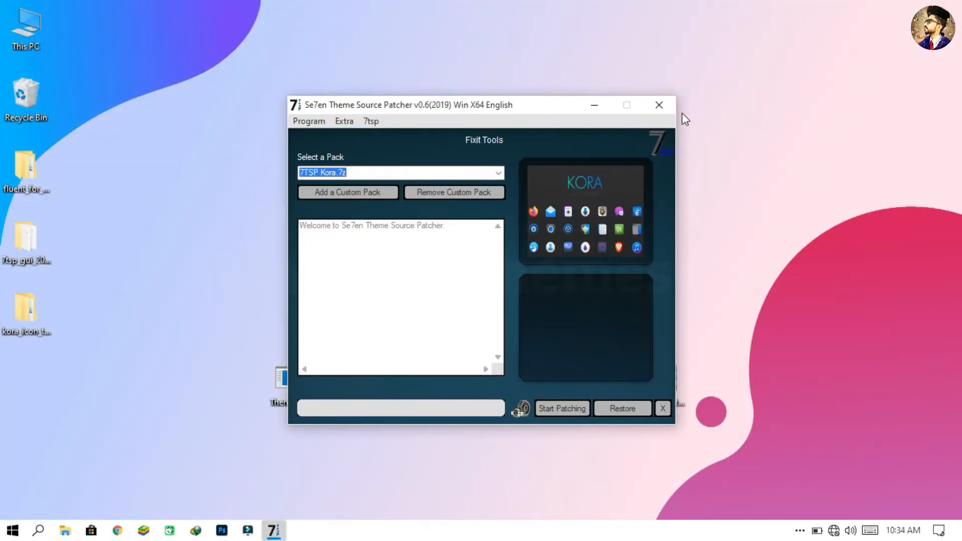
Add the 7TSP Kora archive from the extracted kora icon theme folder as a custom pack, overwriting the existing pack
{"action": "left_click", "coordinate": [382, 192]}
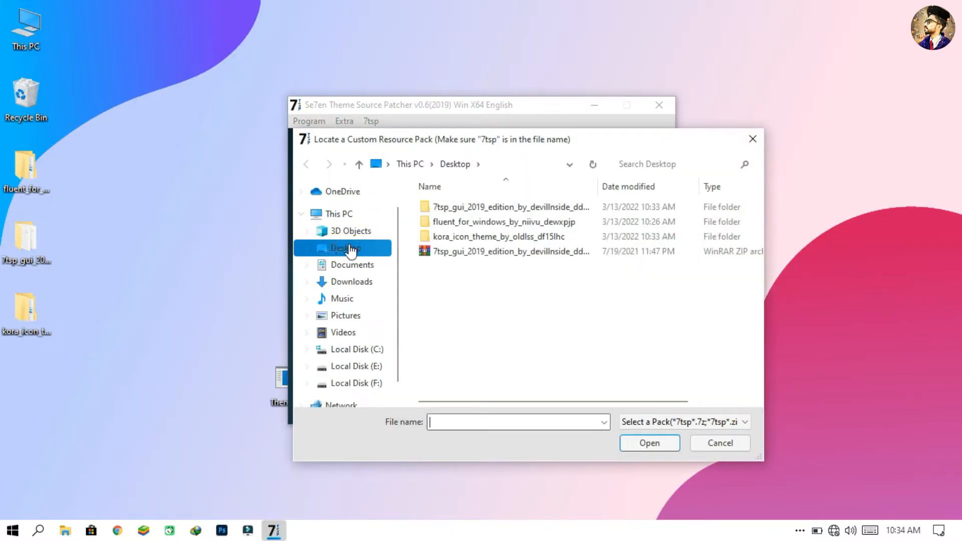
{"action": "left_click", "coordinate": [351, 249]}
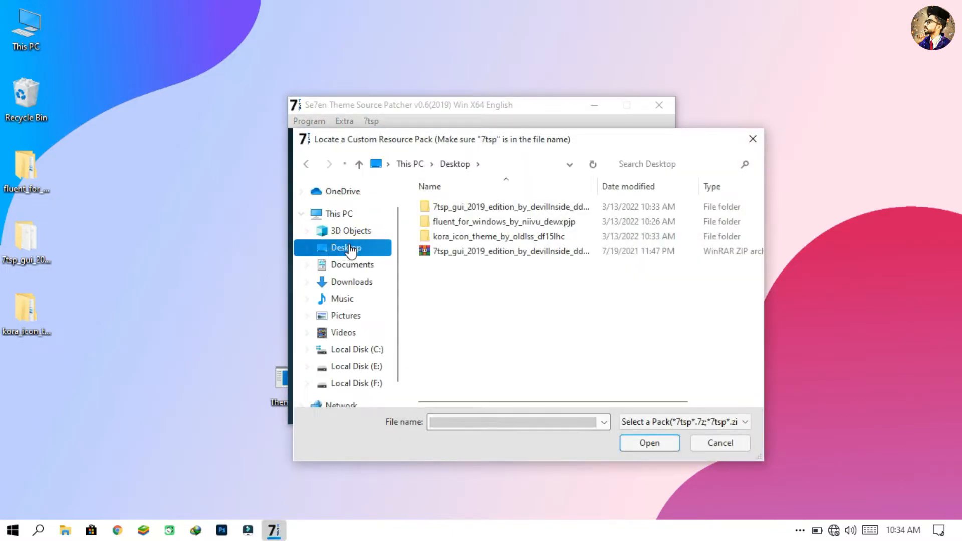
{"action": "left_click", "coordinate": [469, 238]}
{"action": "double_click", "coordinate": [496, 239]}
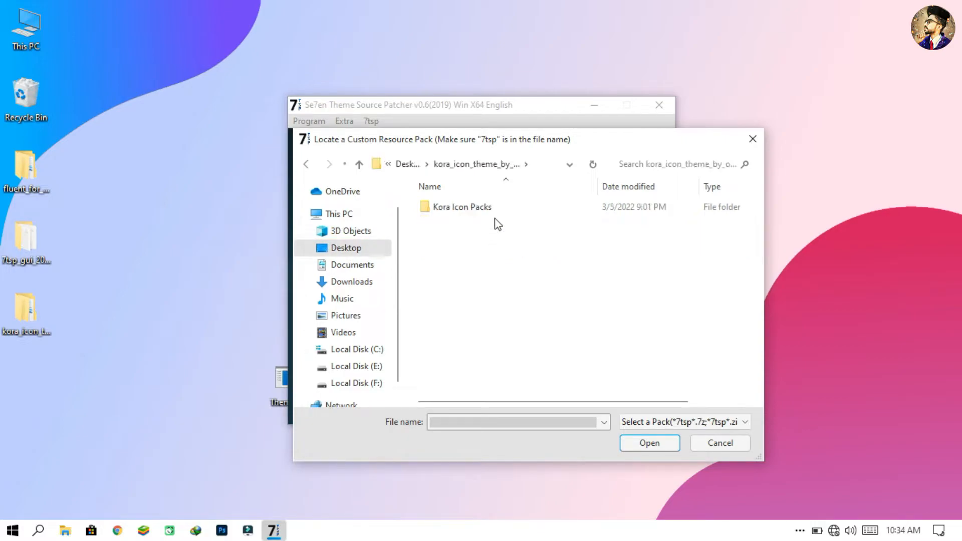
{"action": "double_click", "coordinate": [494, 206]}
{"action": "double_click", "coordinate": [493, 212]}
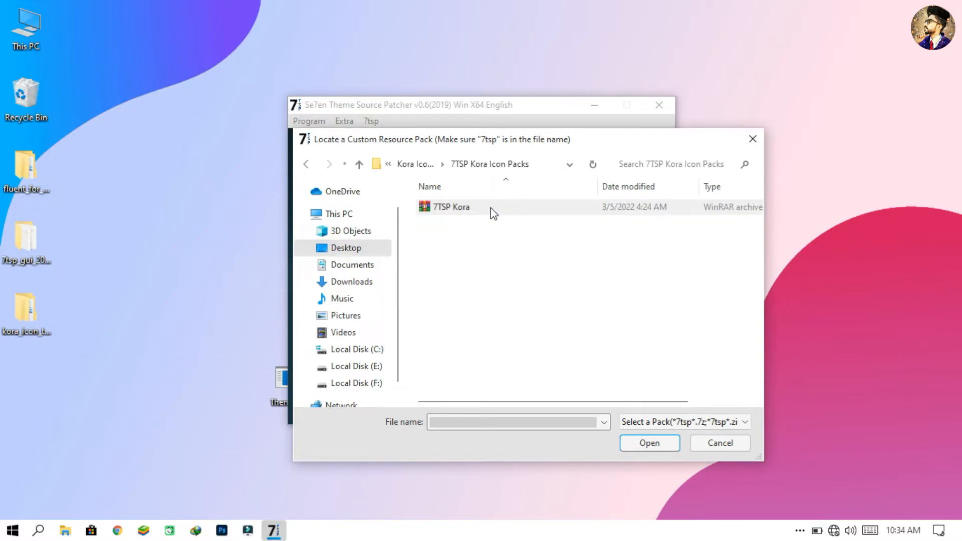
{"action": "left_click", "coordinate": [493, 213]}
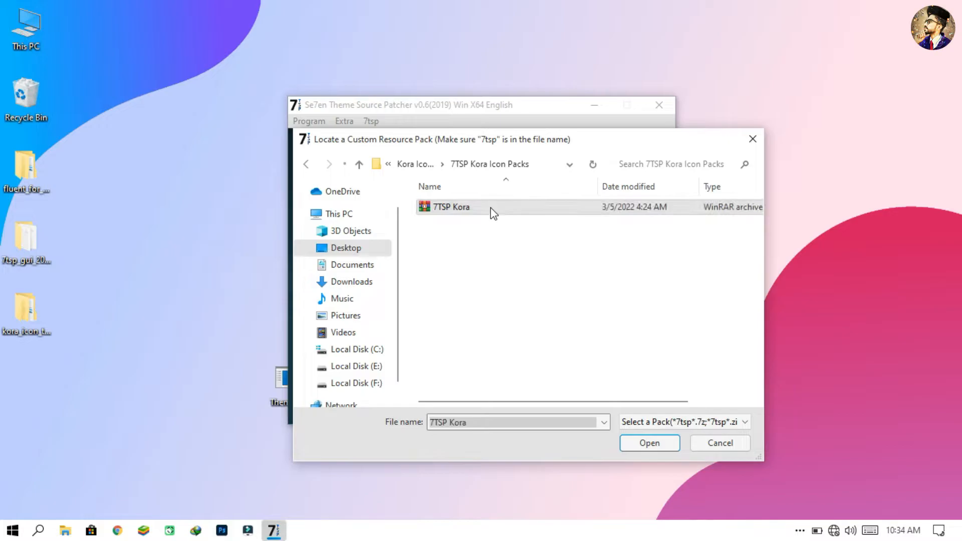
{"action": "left_click", "coordinate": [652, 441]}
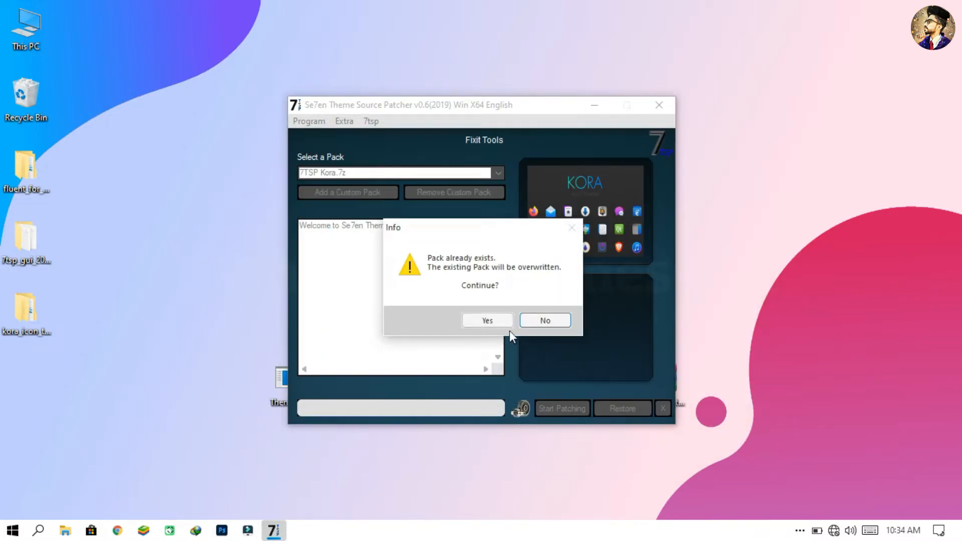
{"action": "left_click", "coordinate": [503, 319]}
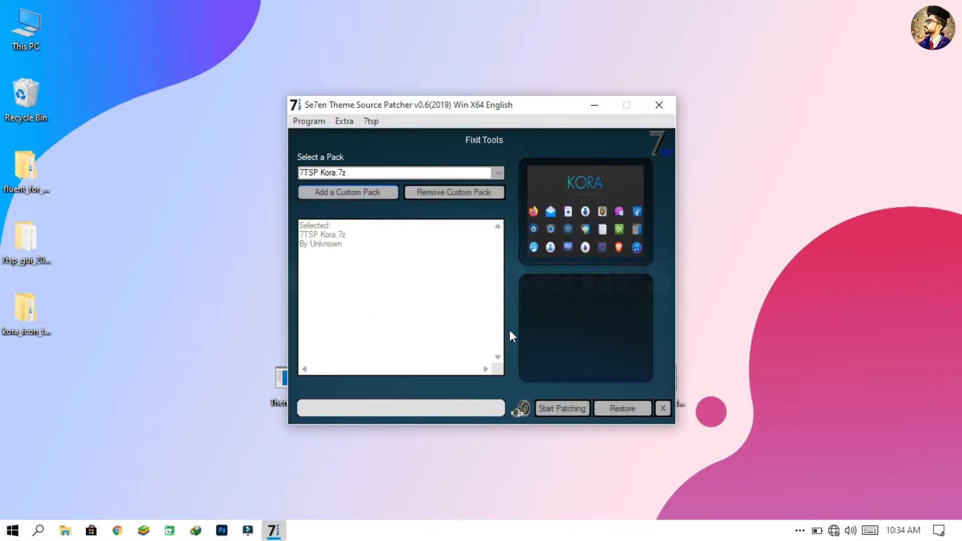
Patch the system with the 7TSP Kora.7z pack, keeping restore point creation enabled, and dismiss the completion dialog
{"action": "left_click", "coordinate": [557, 407]}
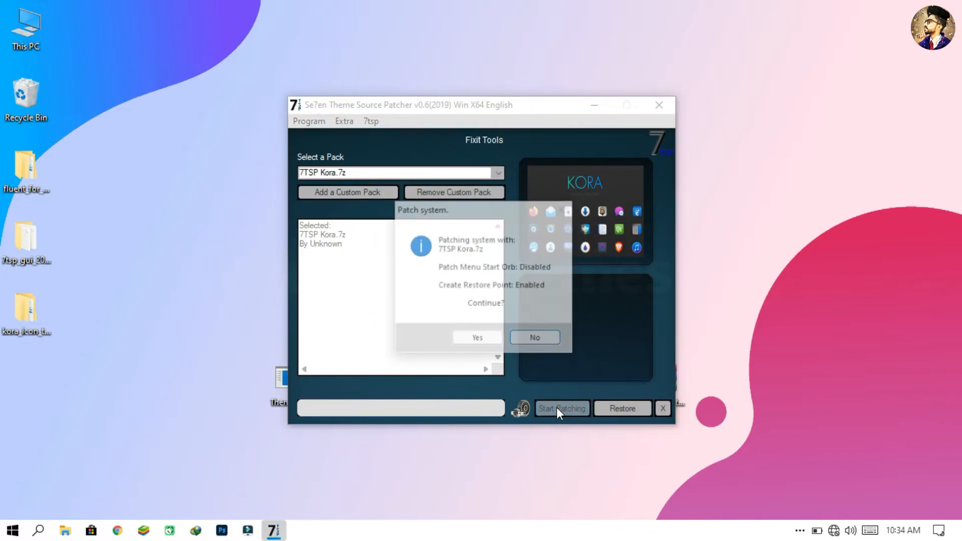
{"action": "left_click", "coordinate": [496, 339]}
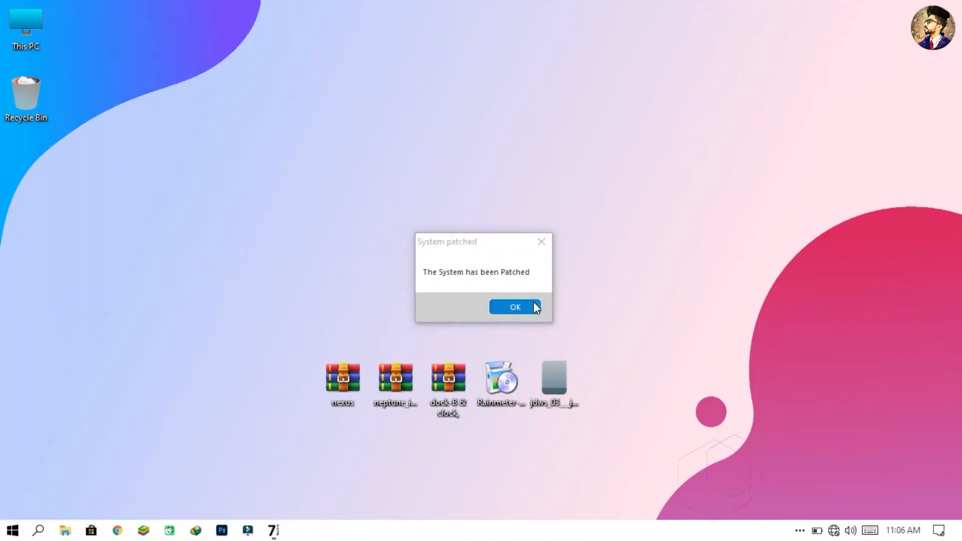
{"action": "left_click", "coordinate": [509, 305]}
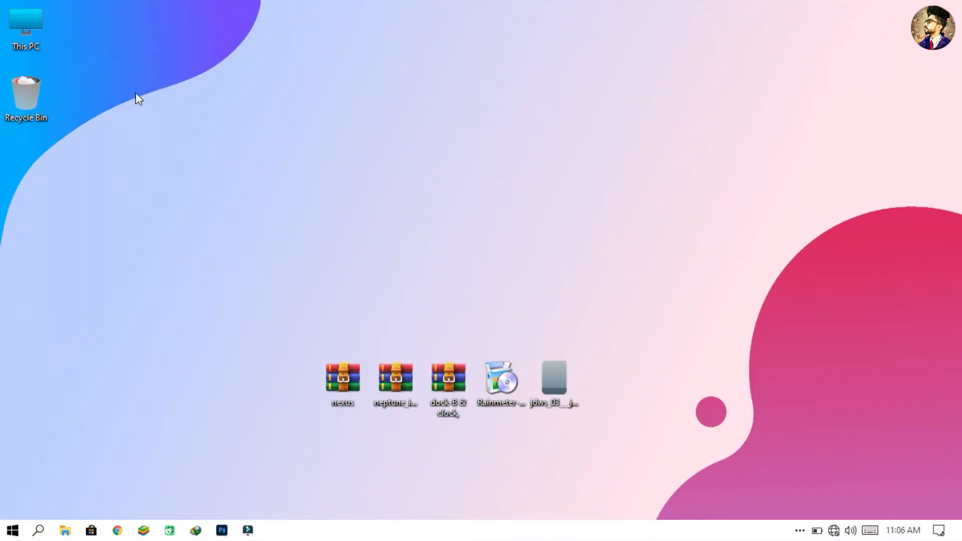
Open This PC in a non-maximized window to examine the new folder and drive icons
{"action": "double_click", "coordinate": [32, 39]}
{"action": "double_click", "coordinate": [201, 10]}
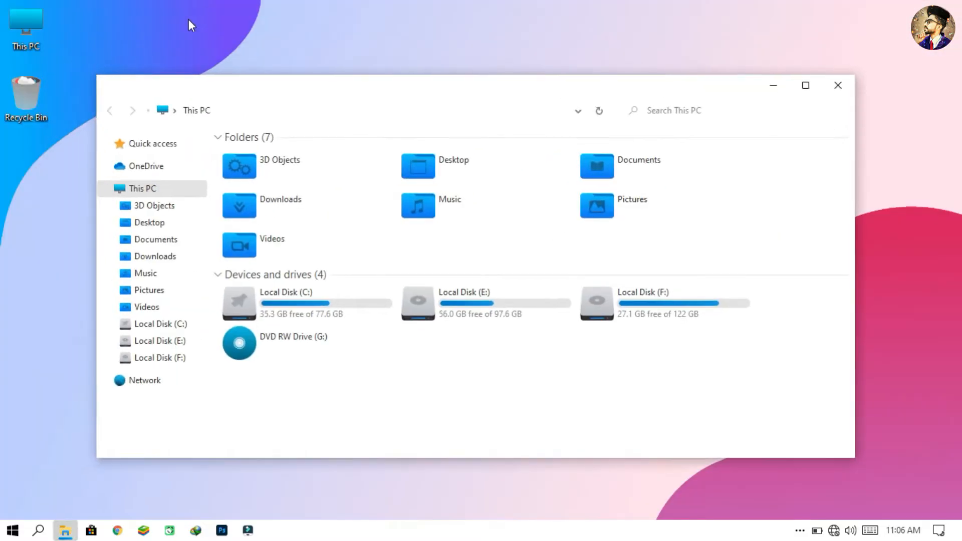
Examine the new icons in Quick access, This PC and Local Disk (C:), including a maximized view, and close the window
{"action": "left_click", "coordinate": [163, 147]}
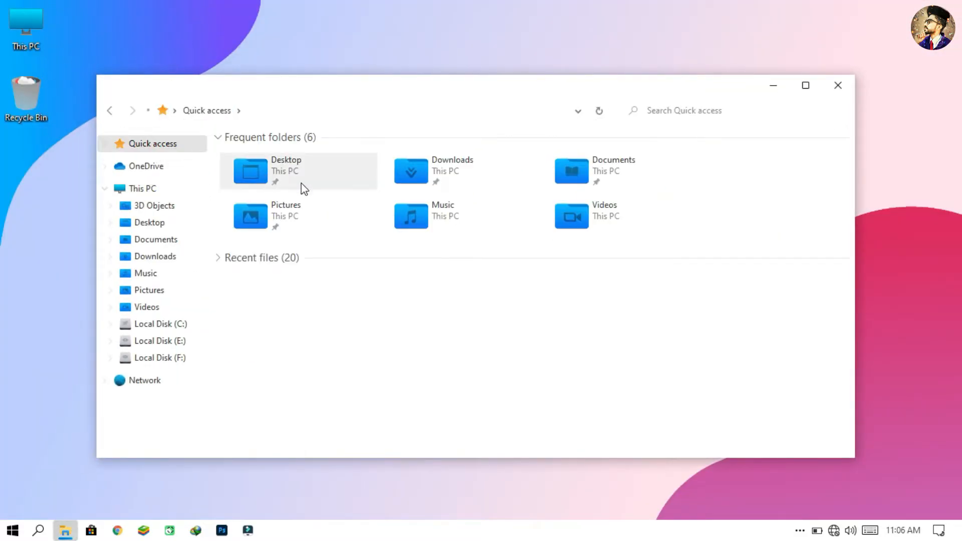
{"action": "left_click", "coordinate": [171, 188]}
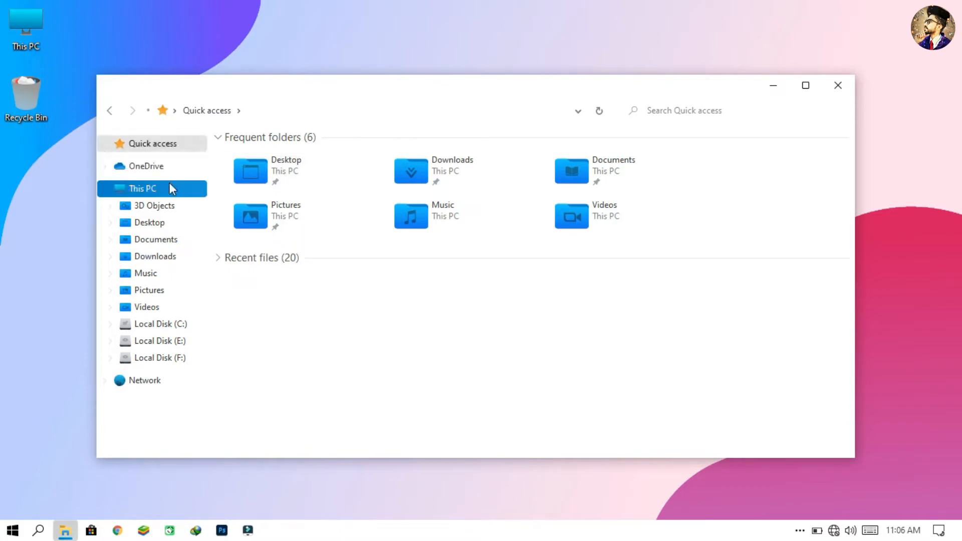
{"action": "double_click", "coordinate": [296, 299]}
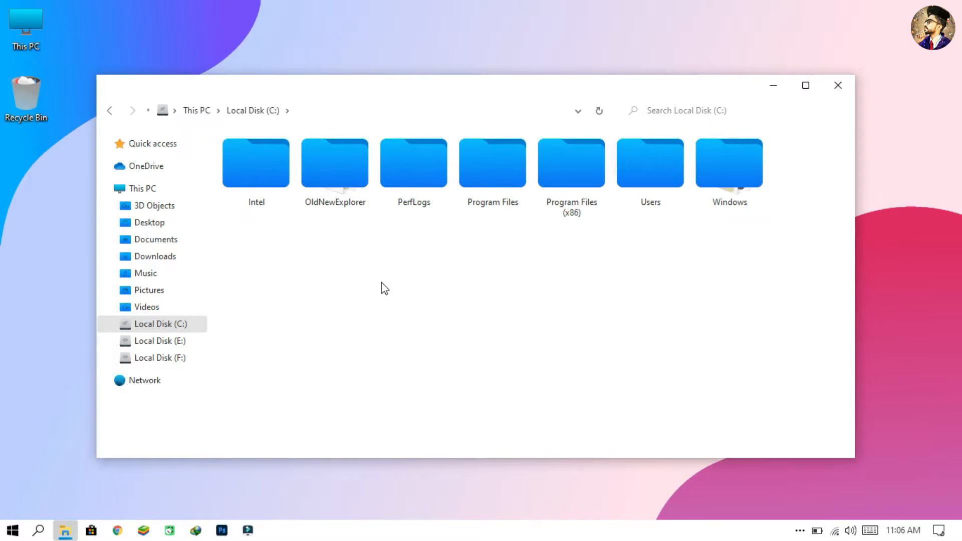
{"action": "double_click", "coordinate": [470, 95]}
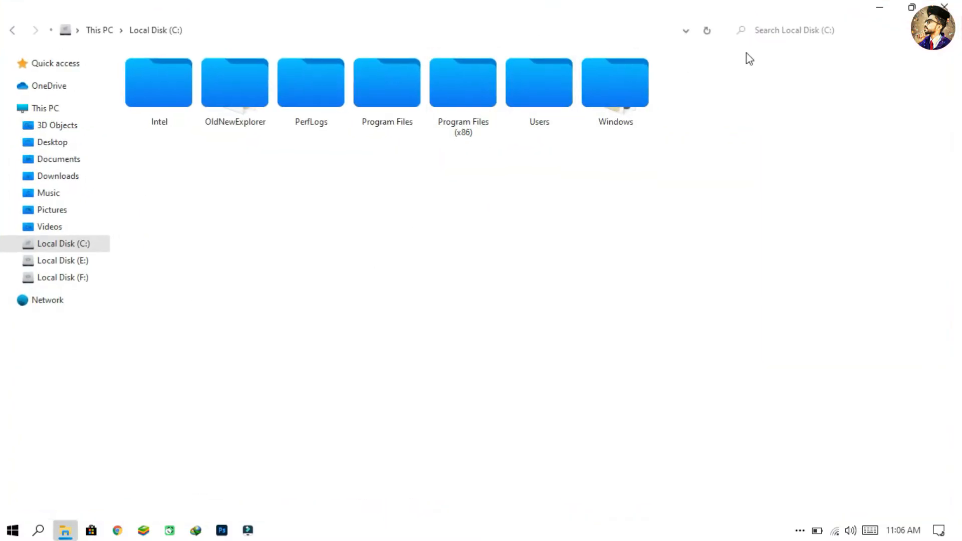
{"action": "left_click", "coordinate": [958, 9]}
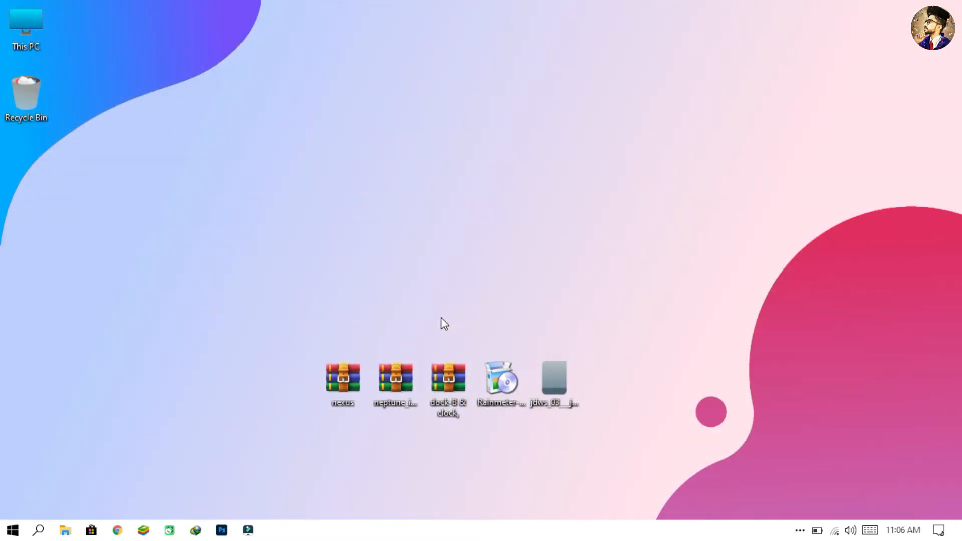
Extract the nexus archive to its own desktop folder and run NexusSetup from it
{"action": "right_click", "coordinate": [349, 362]}
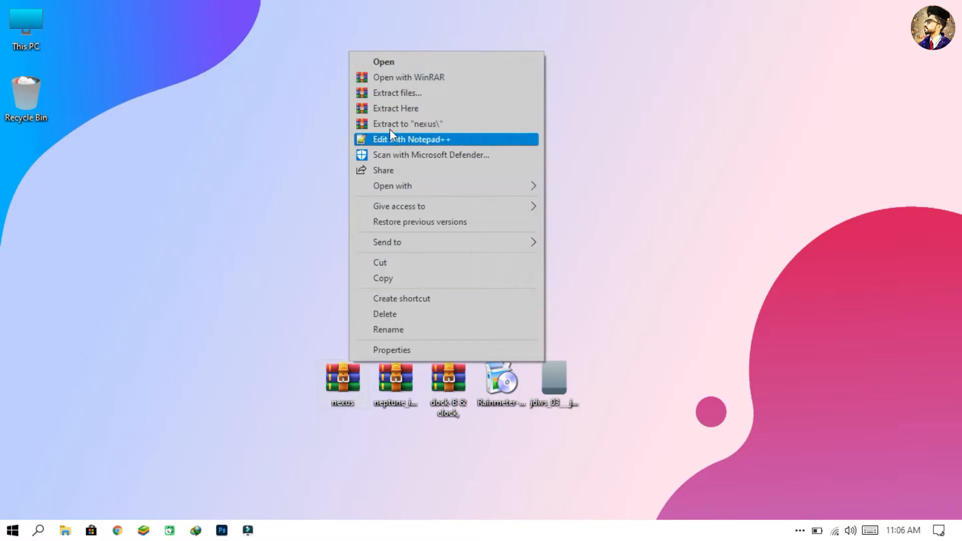
{"action": "left_click", "coordinate": [391, 92]}
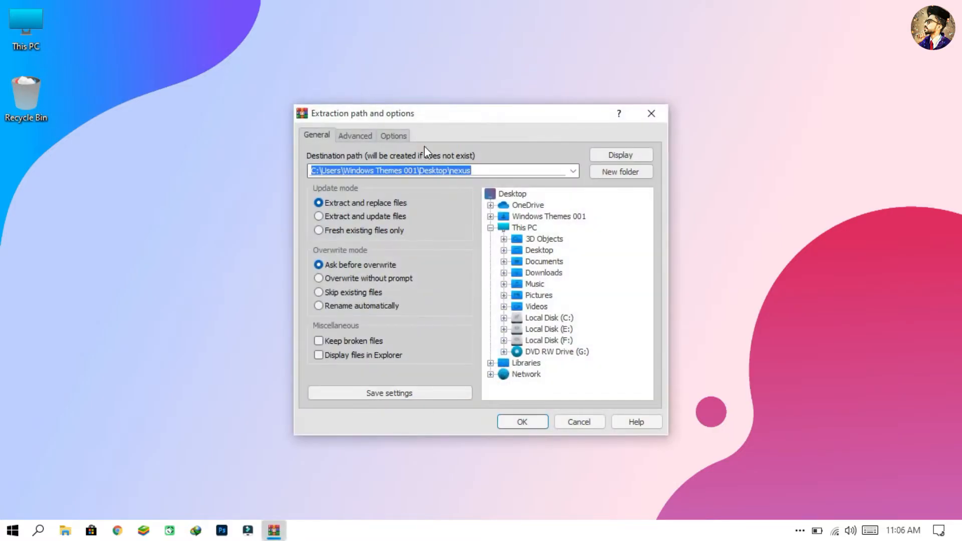
{"action": "left_click", "coordinate": [521, 421]}
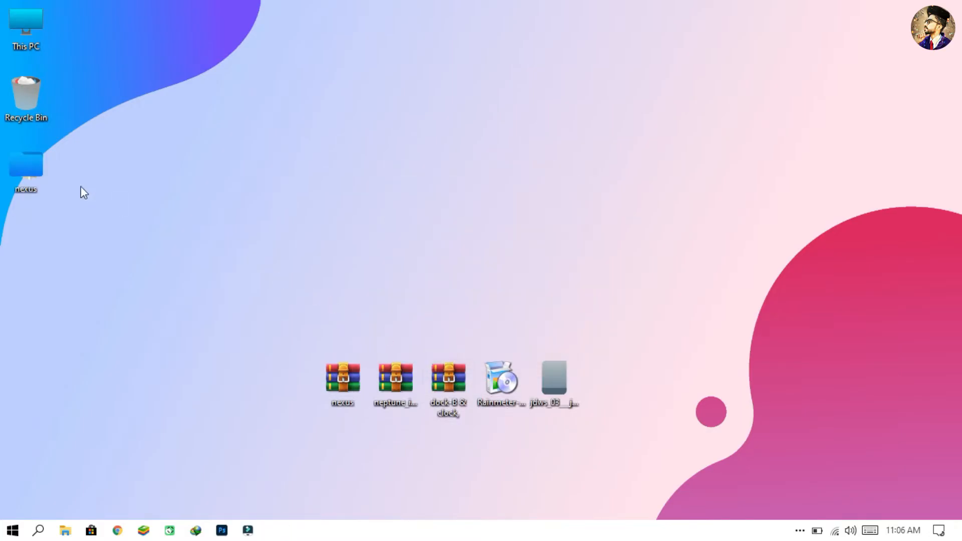
{"action": "double_click", "coordinate": [46, 168]}
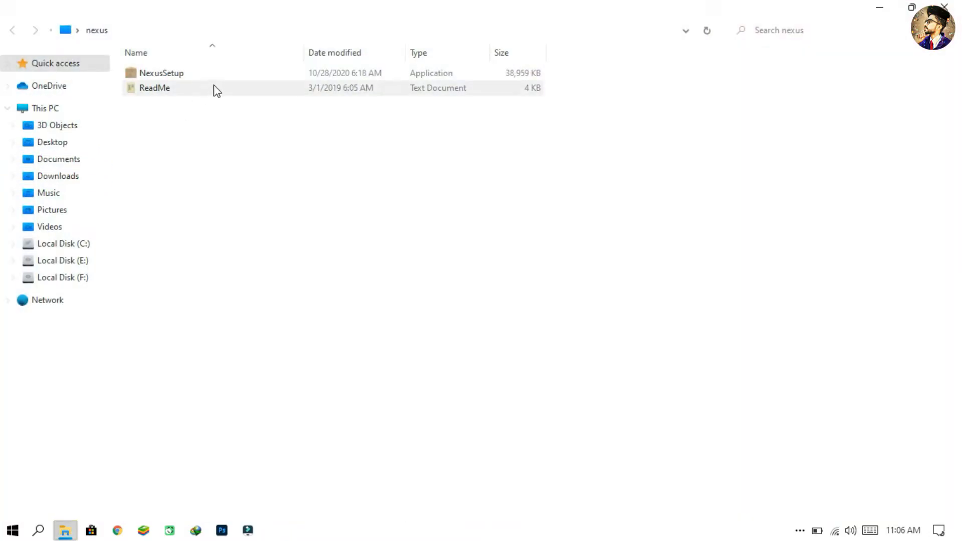
{"action": "right_click", "coordinate": [225, 80]}
{"action": "left_click", "coordinate": [237, 104]}
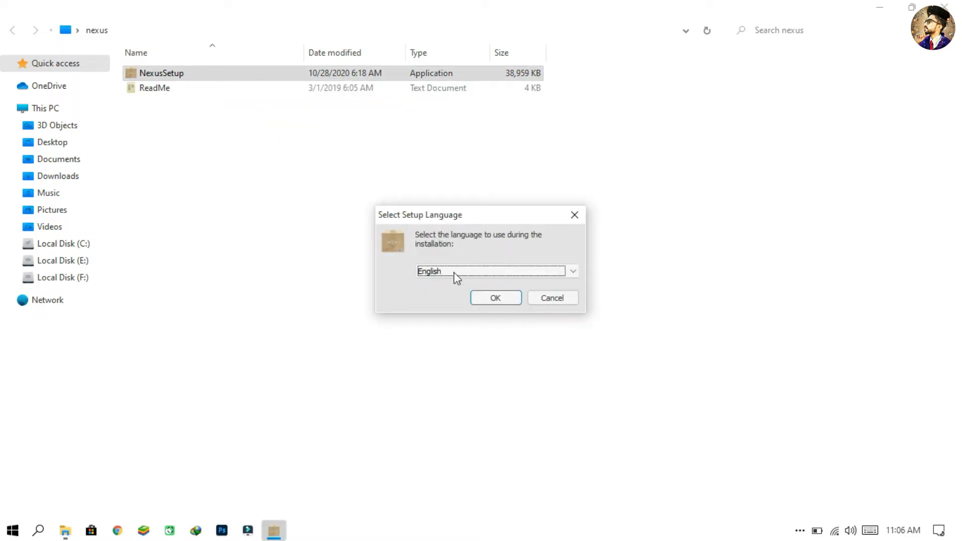
Install Nexus 20.10 in English with the default Winstep shortcut folder, finish without launching it, and close the nexus folder
{"action": "left_click", "coordinate": [474, 295]}
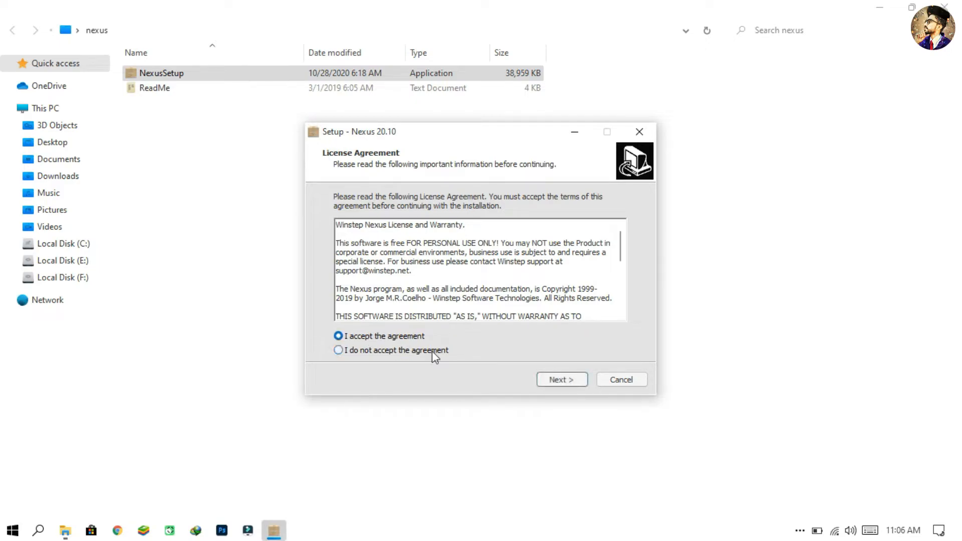
{"action": "left_click", "coordinate": [546, 379]}
{"action": "left_click", "coordinate": [549, 380]}
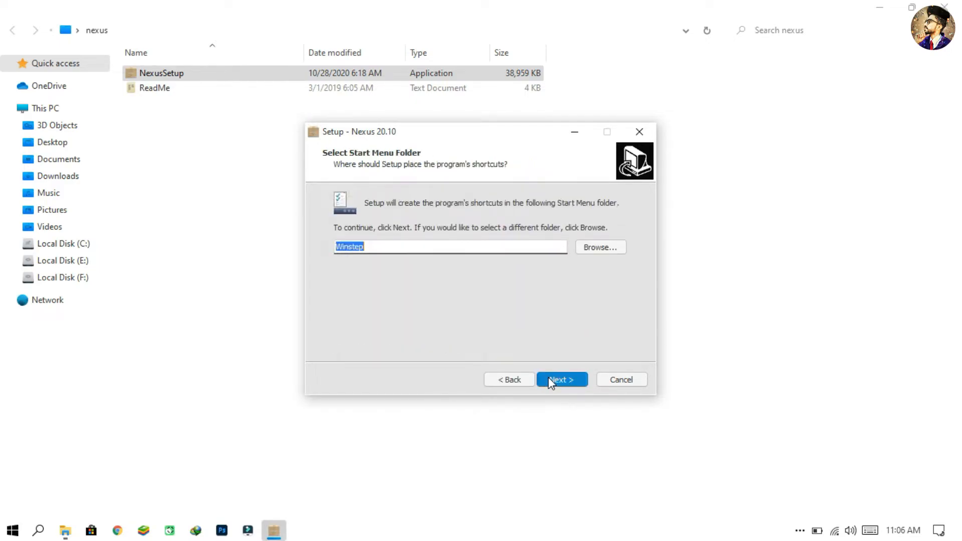
{"action": "left_click", "coordinate": [549, 379]}
{"action": "left_click", "coordinate": [549, 379]}
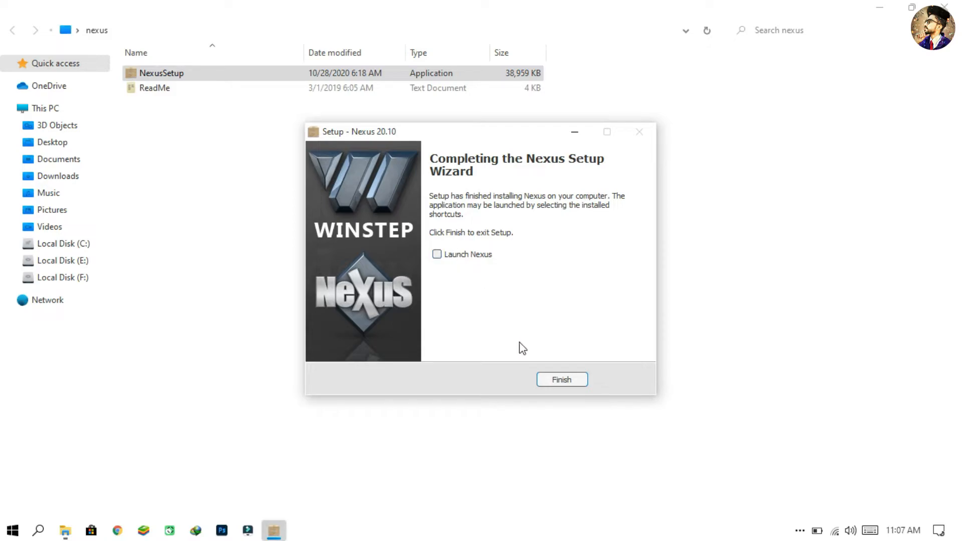
{"action": "left_click", "coordinate": [545, 378]}
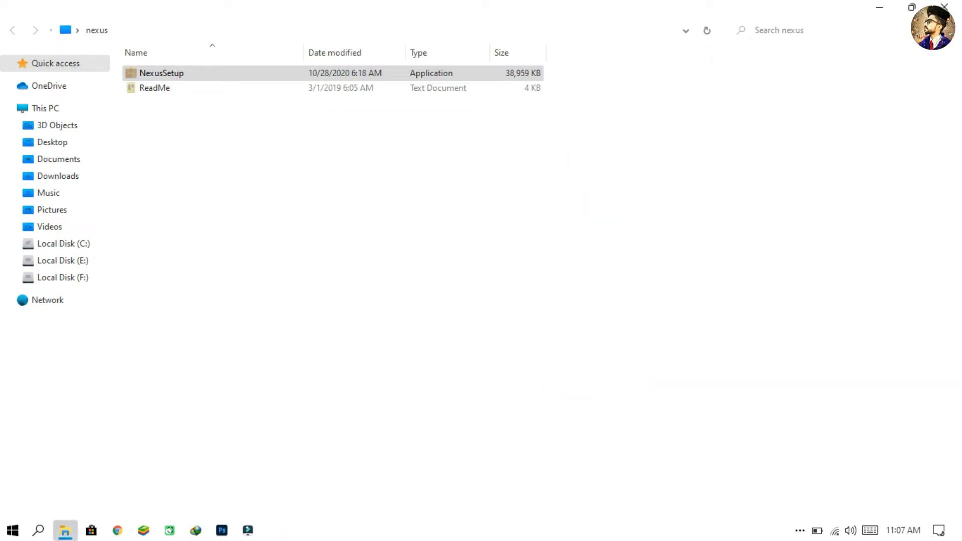
{"action": "left_click", "coordinate": [958, 7]}
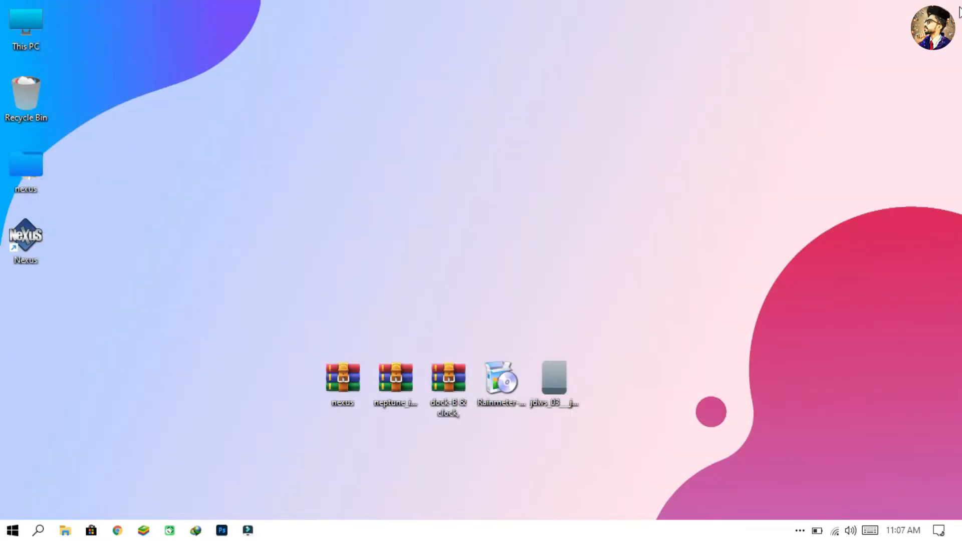
Extract the Neptune icon pack archive to its own folder on the desktop
{"action": "right_click", "coordinate": [410, 390]}
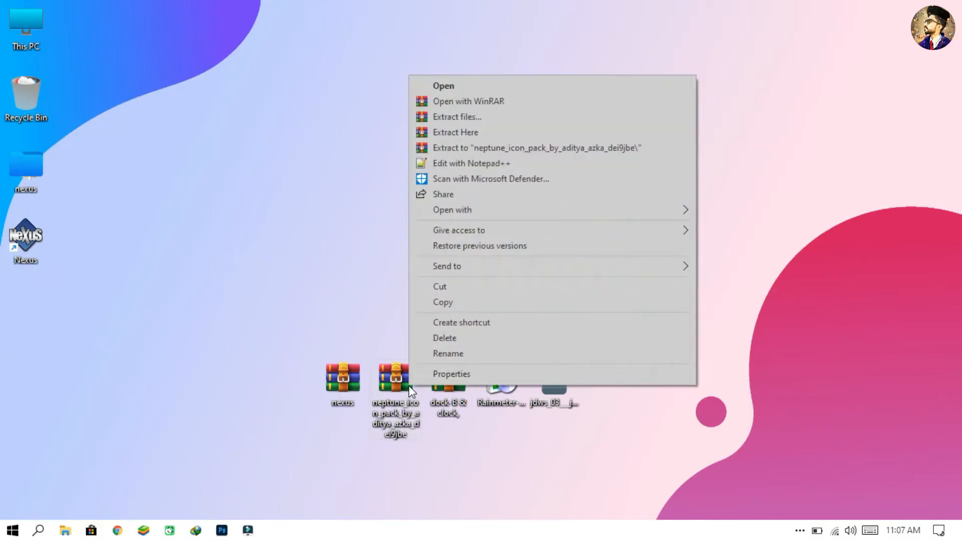
{"action": "left_click", "coordinate": [452, 118]}
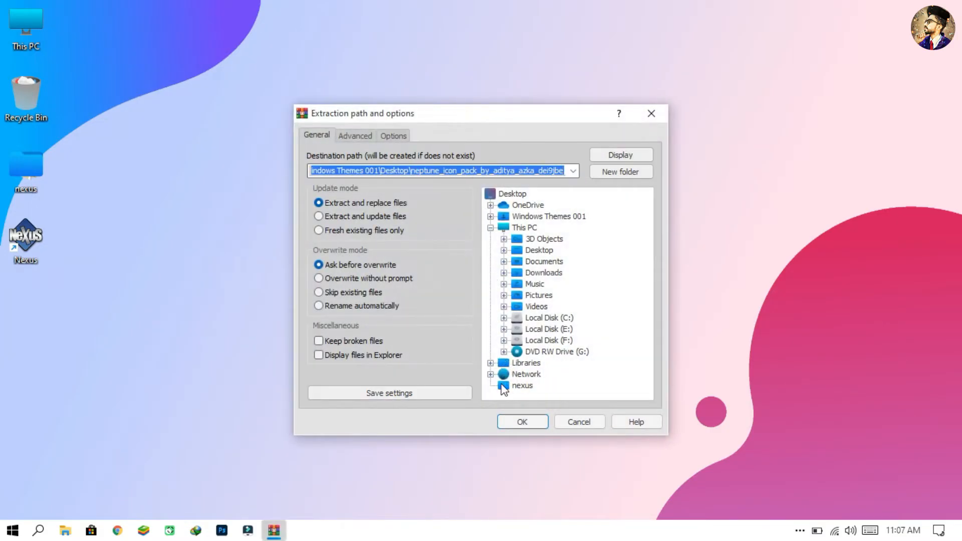
{"action": "left_click", "coordinate": [504, 426]}
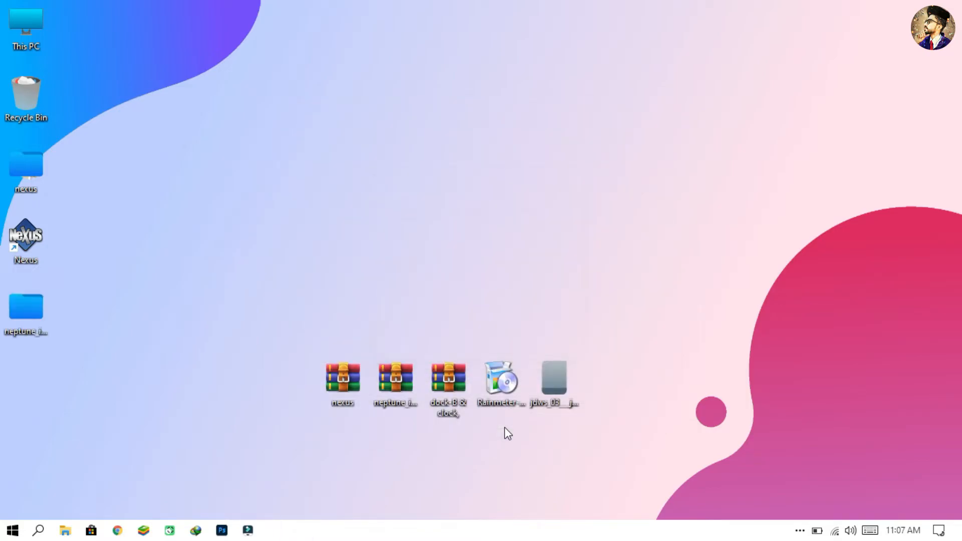
Move the Neptune folder from the extracted icon pack to Local Disk (C:) and close the folder window
{"action": "double_click", "coordinate": [43, 307]}
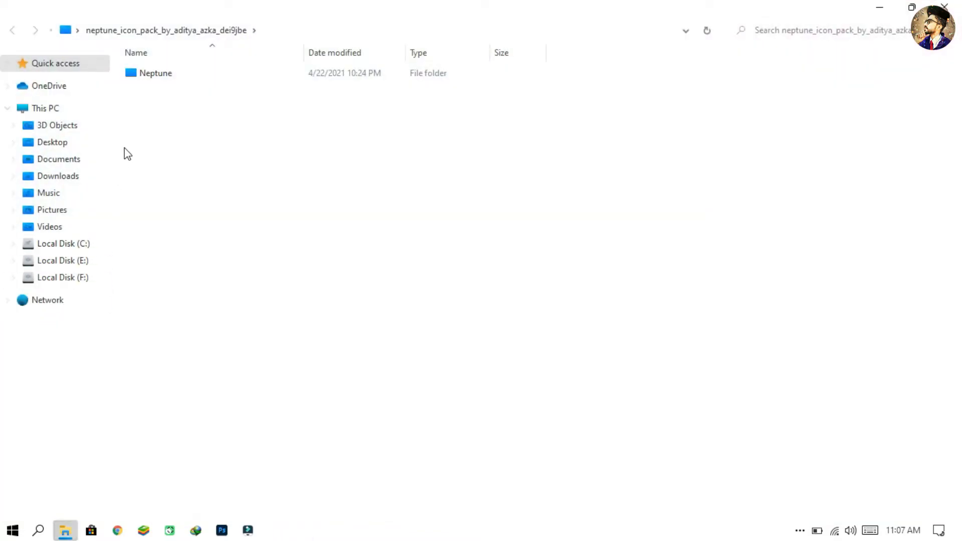
{"action": "right_click", "coordinate": [163, 74]}
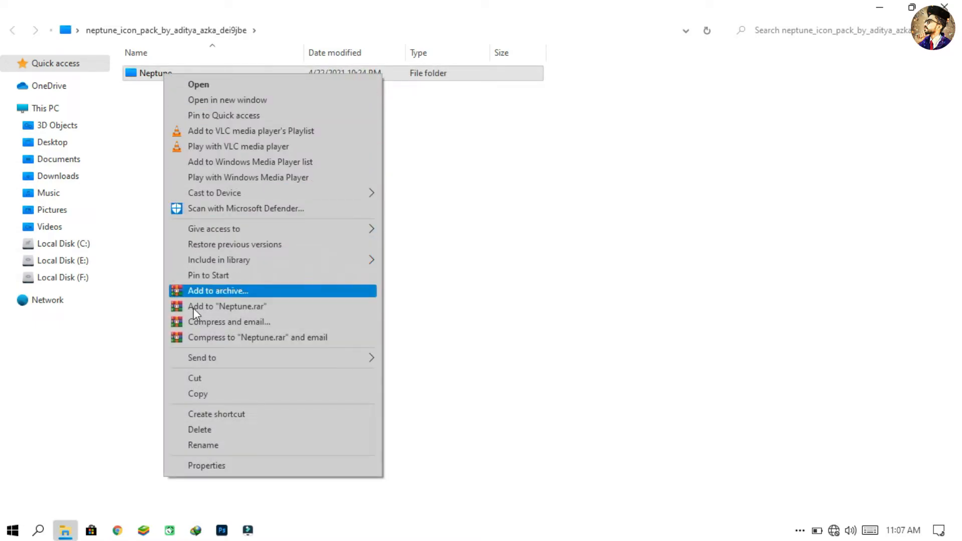
{"action": "left_click", "coordinate": [199, 378]}
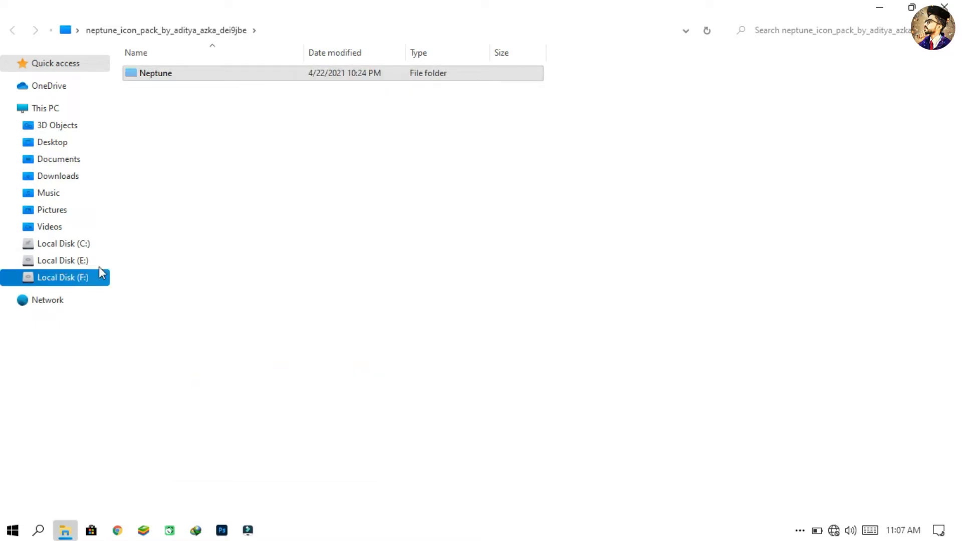
{"action": "left_click", "coordinate": [70, 245]}
{"action": "right_click", "coordinate": [290, 216]}
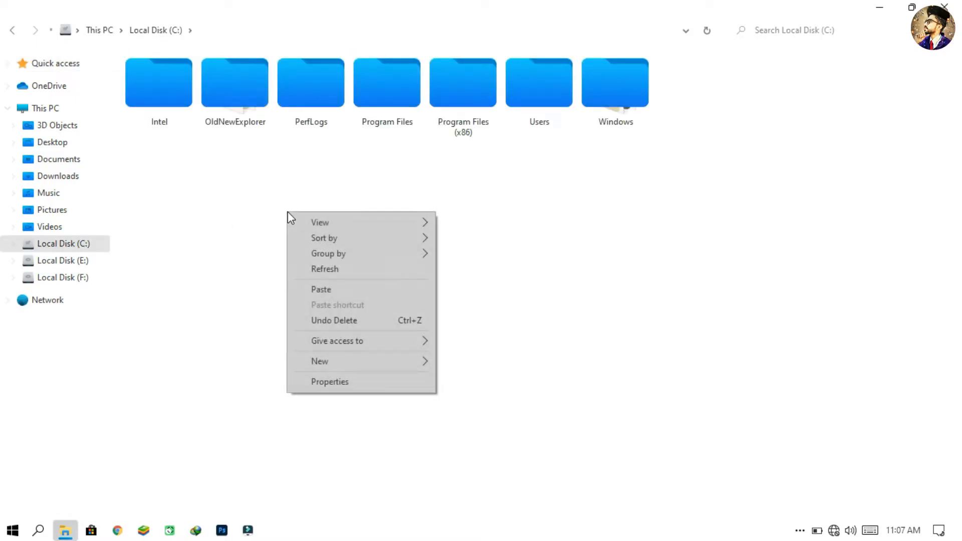
{"action": "left_click", "coordinate": [311, 290]}
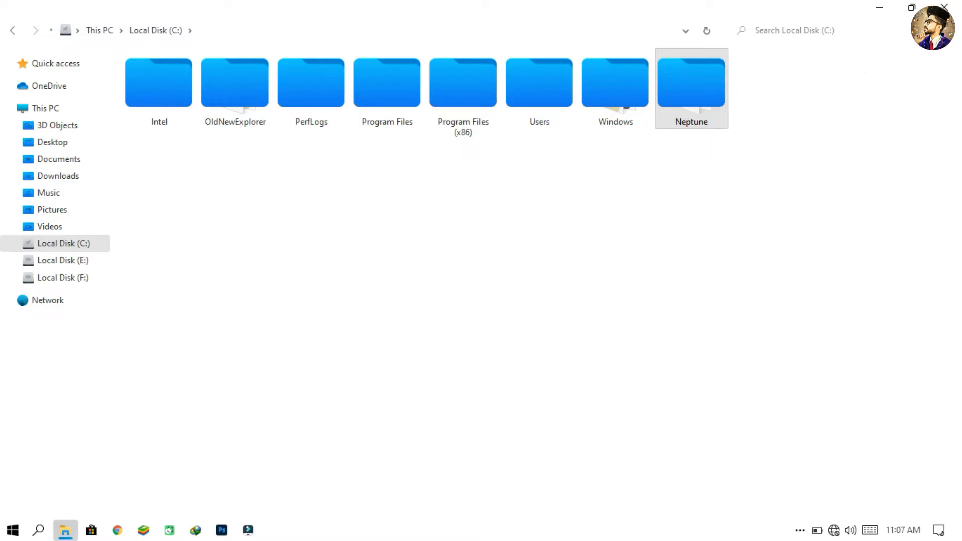
{"action": "left_click", "coordinate": [945, 6]}
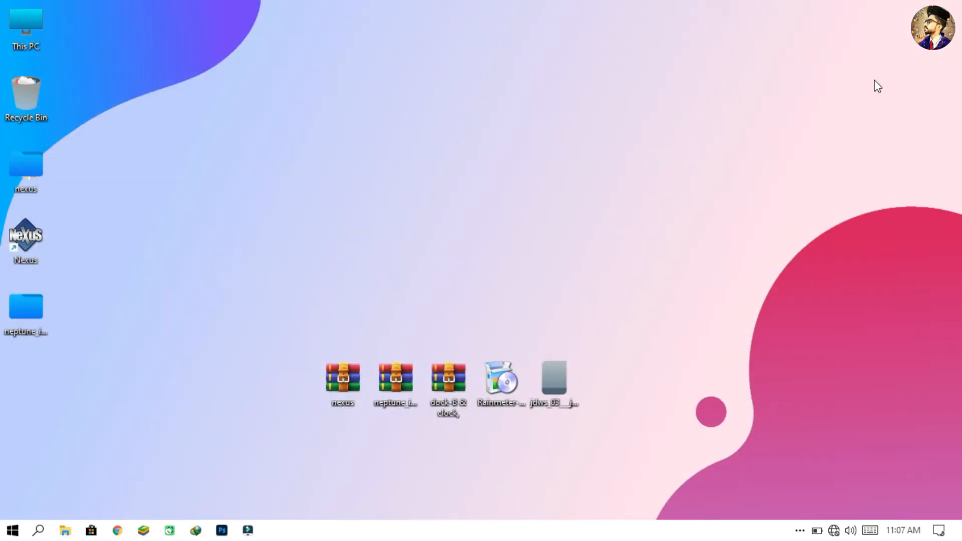
Extract the dock-B & clock archive to its own desktop folder and launch Nexus
{"action": "right_click", "coordinate": [447, 373]}
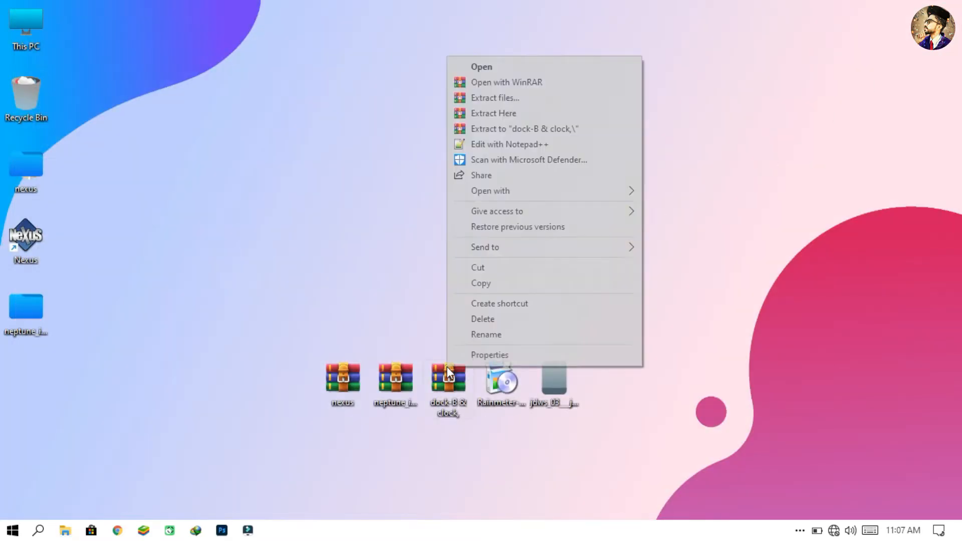
{"action": "left_click", "coordinate": [512, 97]}
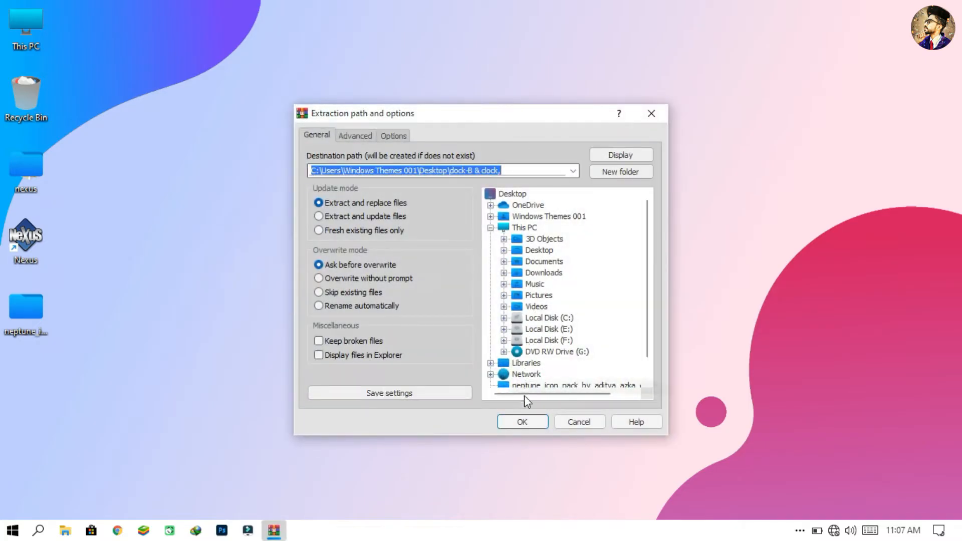
{"action": "left_click", "coordinate": [524, 419]}
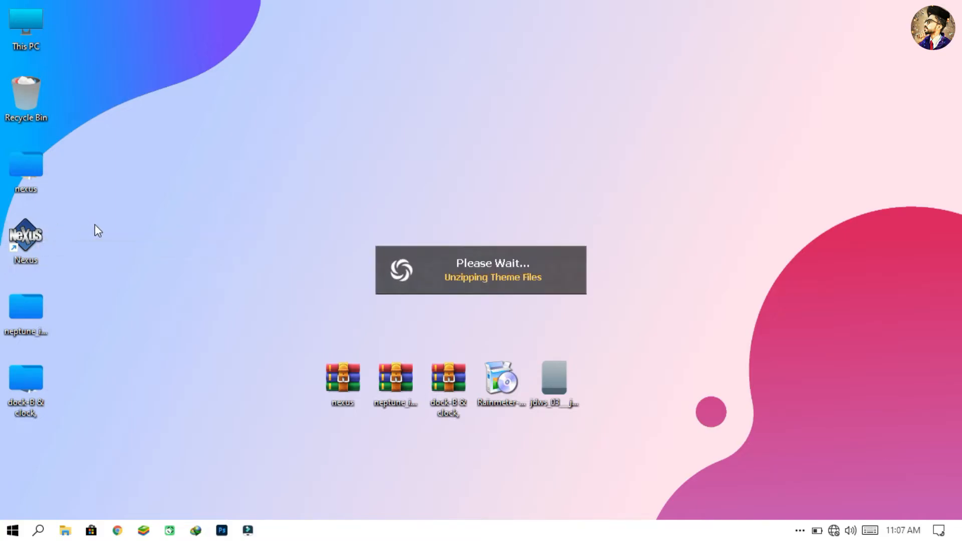
Unlock the taskbar and move it to the upper edge of the desktop
{"action": "right_click", "coordinate": [462, 539]}
{"action": "left_click", "coordinate": [513, 502]}
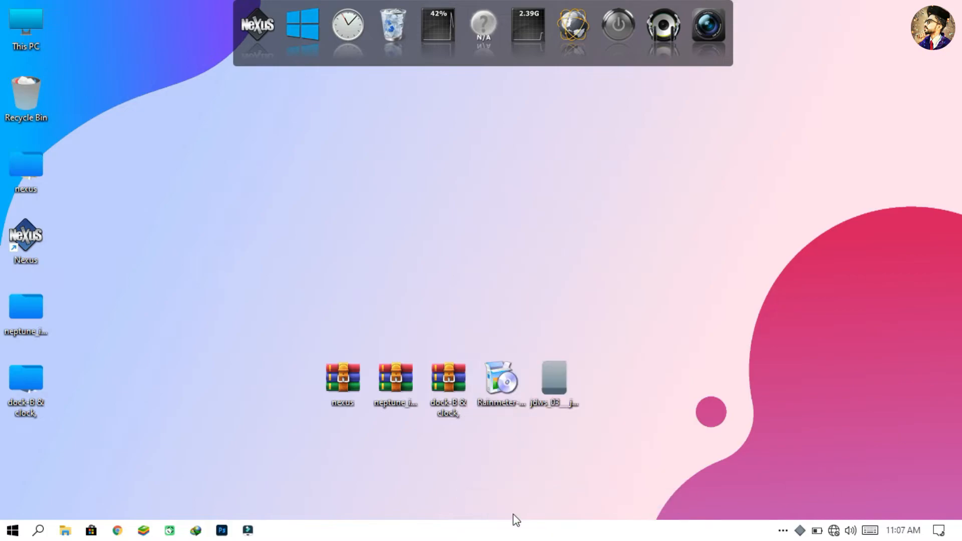
{"action": "left_click_drag", "start_coordinate": [519, 537], "coordinate": [960, 182]}
{"action": "left_click_drag", "start_coordinate": [819, 6], "coordinate": [635, 9]}
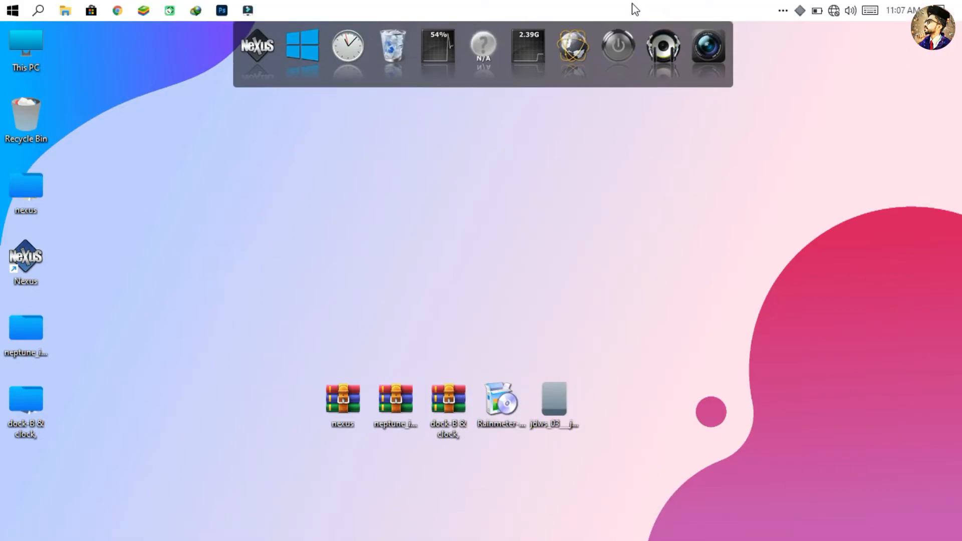
Restore the Nexus configuration from wsbackup.wbk in the desktop's dock-B & clock folder through the advanced preferences
{"action": "left_click", "coordinate": [257, 56]}
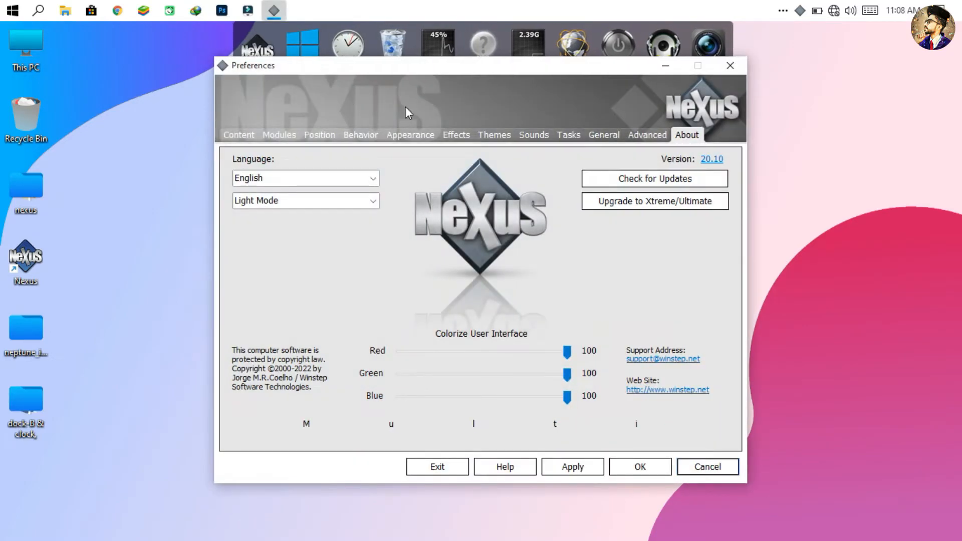
{"action": "left_click", "coordinate": [632, 135]}
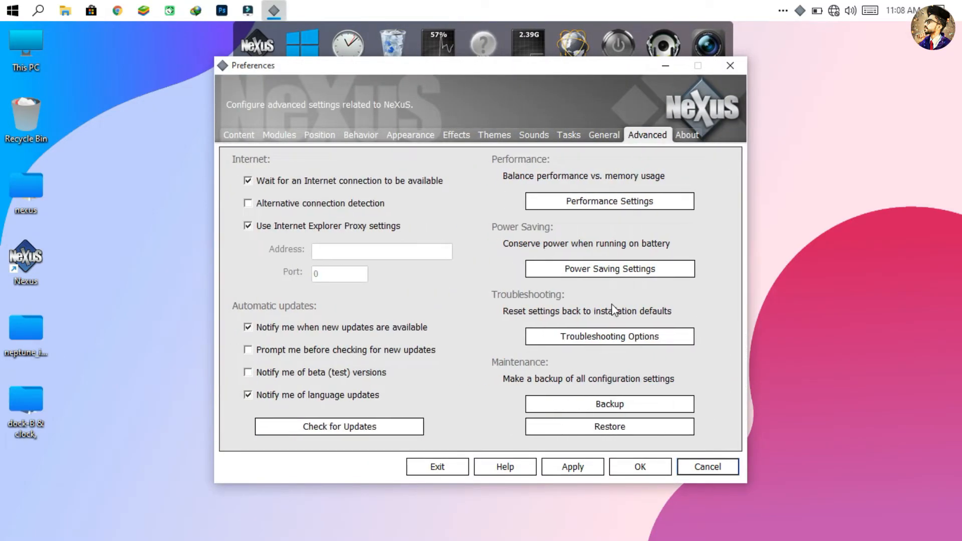
{"action": "left_click", "coordinate": [610, 434]}
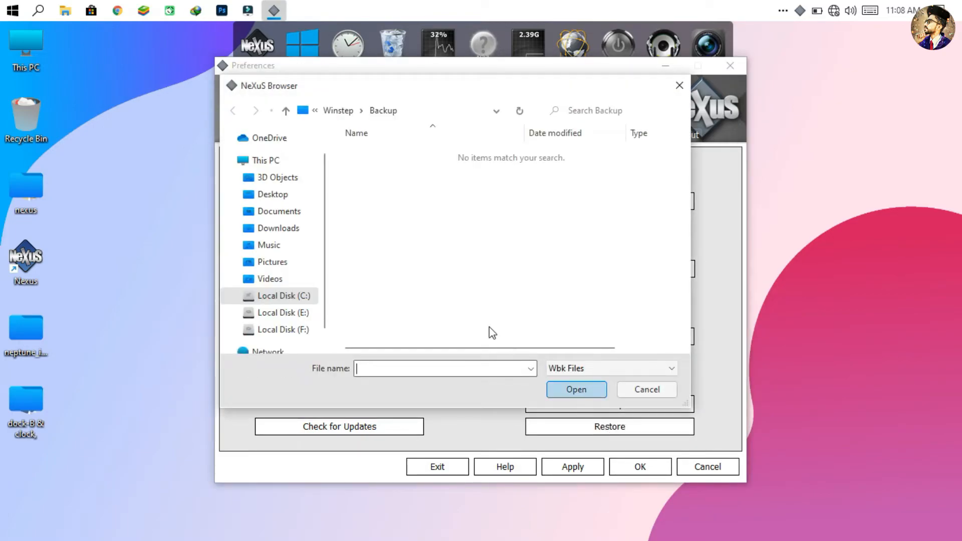
{"action": "left_click", "coordinate": [291, 200]}
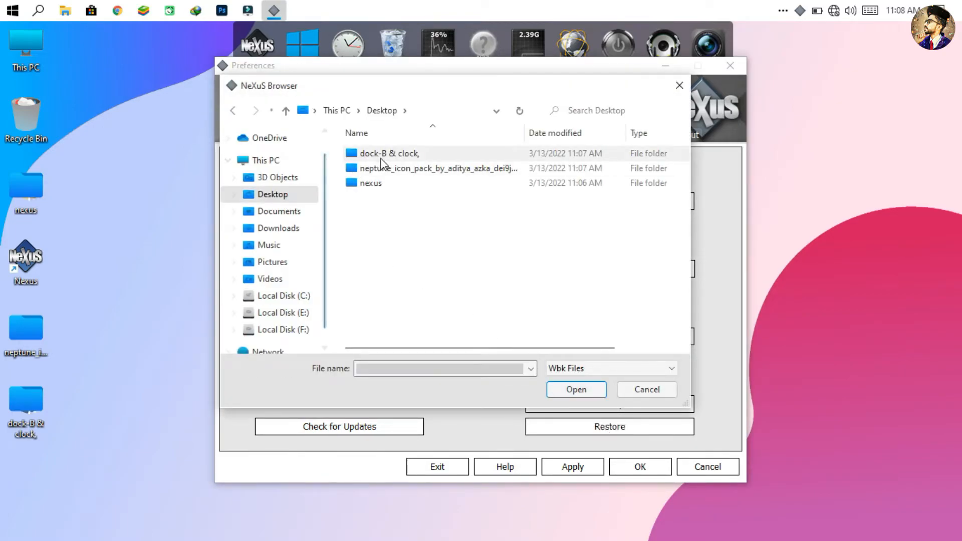
{"action": "double_click", "coordinate": [391, 155]}
{"action": "left_click", "coordinate": [390, 155]}
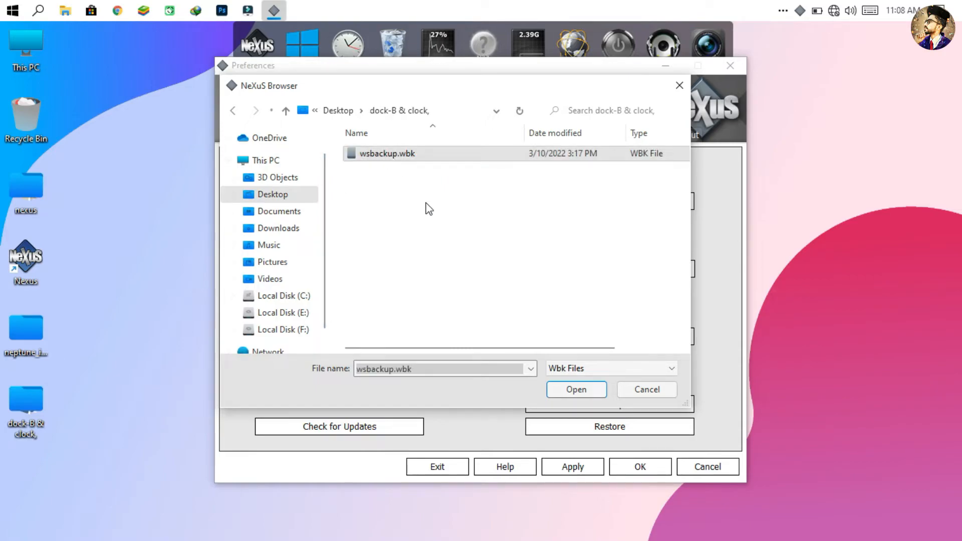
{"action": "left_click", "coordinate": [562, 393]}
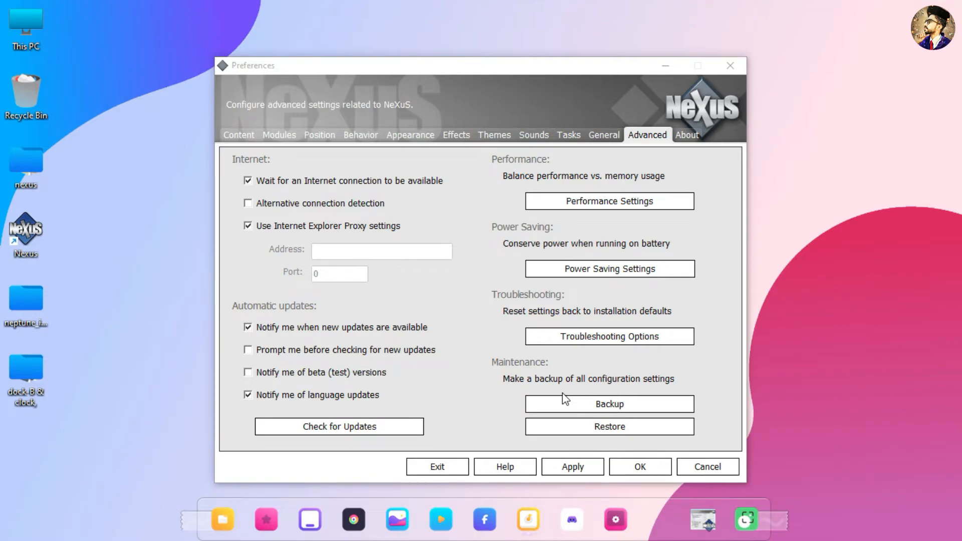
Apply the restored Nexus preferences and close the dialog
{"action": "left_click", "coordinate": [572, 461]}
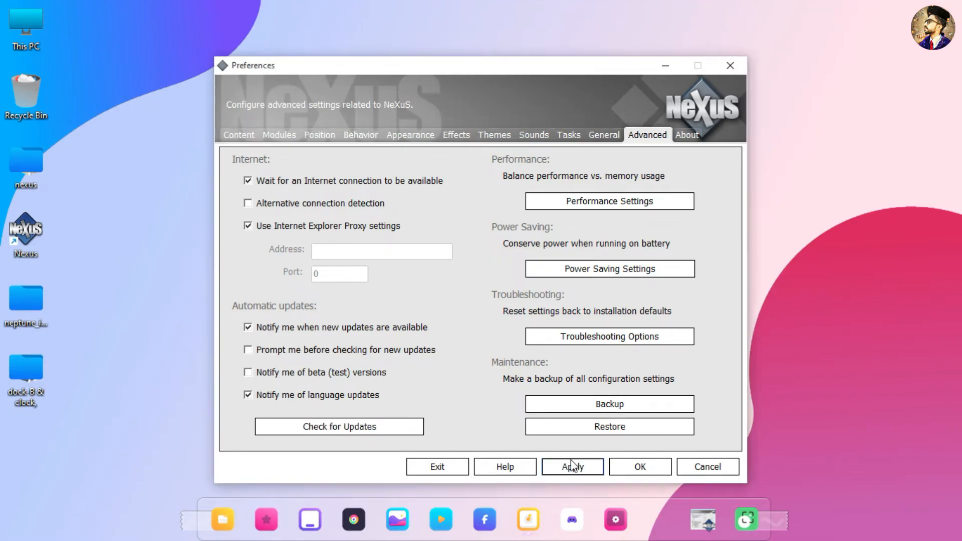
{"action": "left_click", "coordinate": [637, 467]}
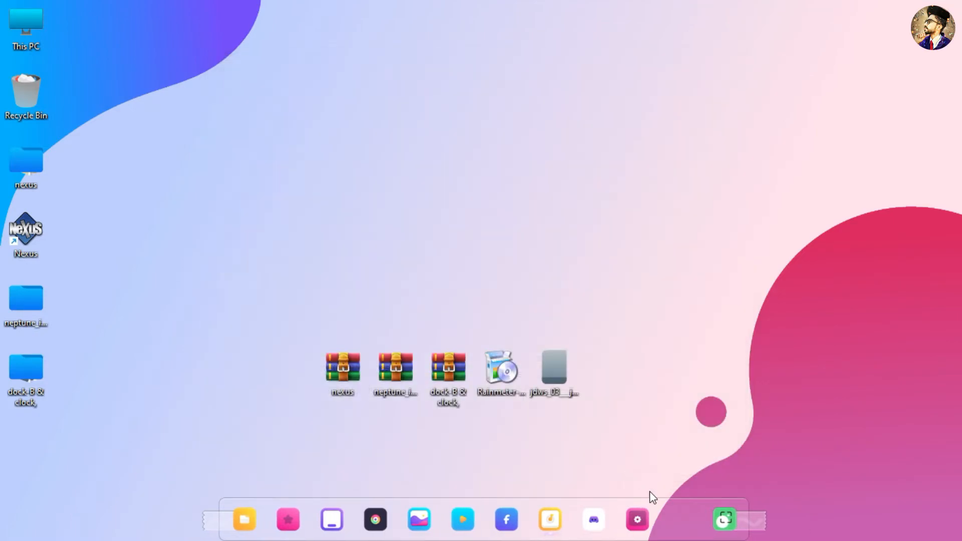
Show the Start menu to check how it looks, and refresh the desktop
{"action": "left_click", "coordinate": [343, 514]}
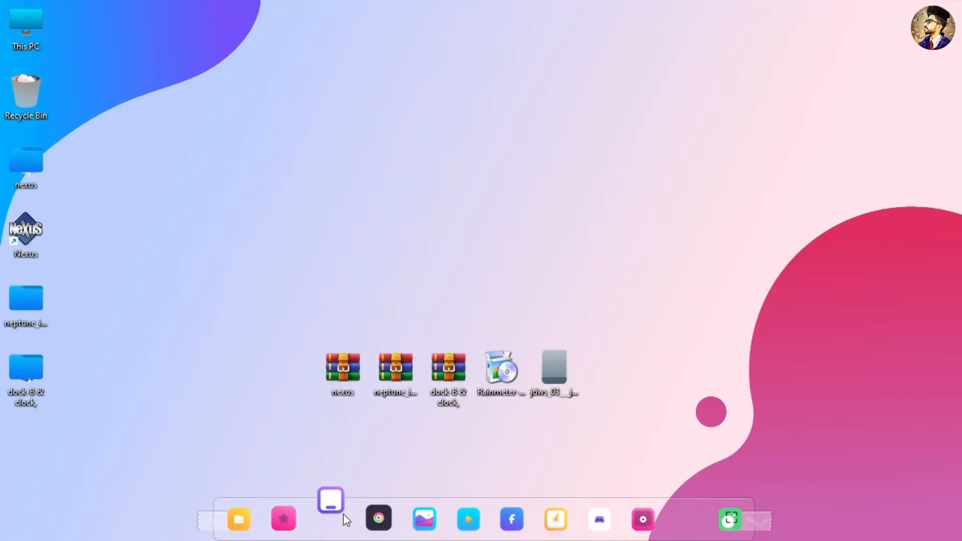
{"action": "key", "text": "super"}
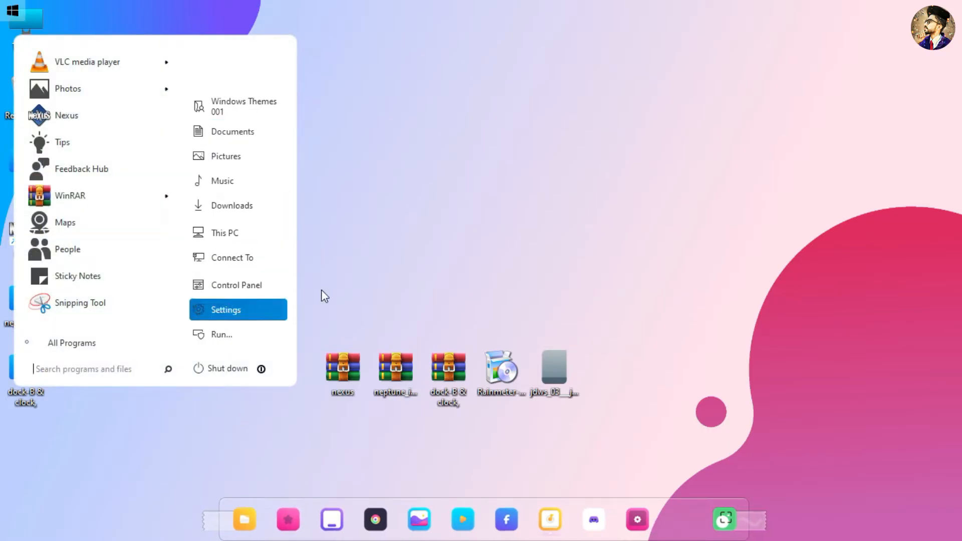
{"action": "right_click", "coordinate": [386, 253]}
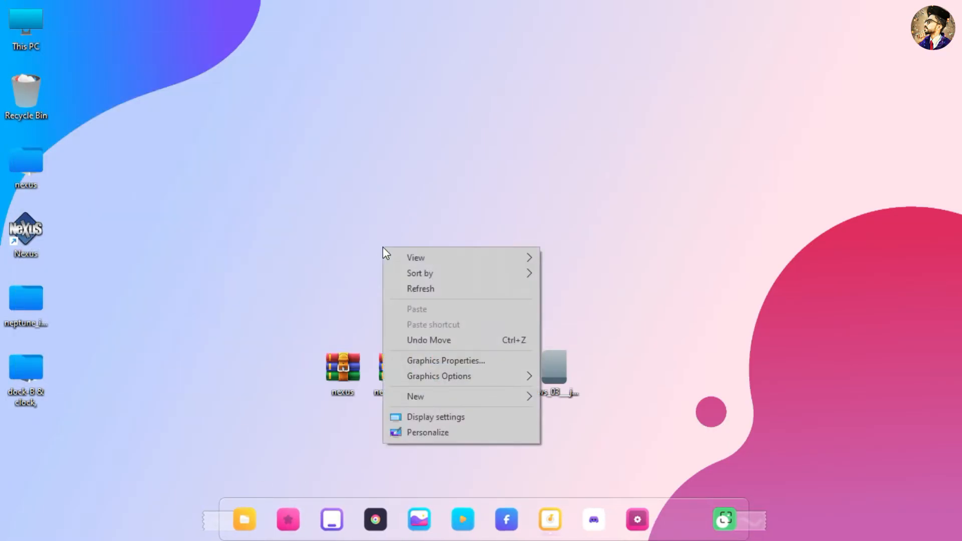
{"action": "left_click", "coordinate": [400, 286]}
Install Rainmeter from its desktop installer in English with the standard installation, and run it when setup finishes
{"action": "double_click", "coordinate": [501, 368]}
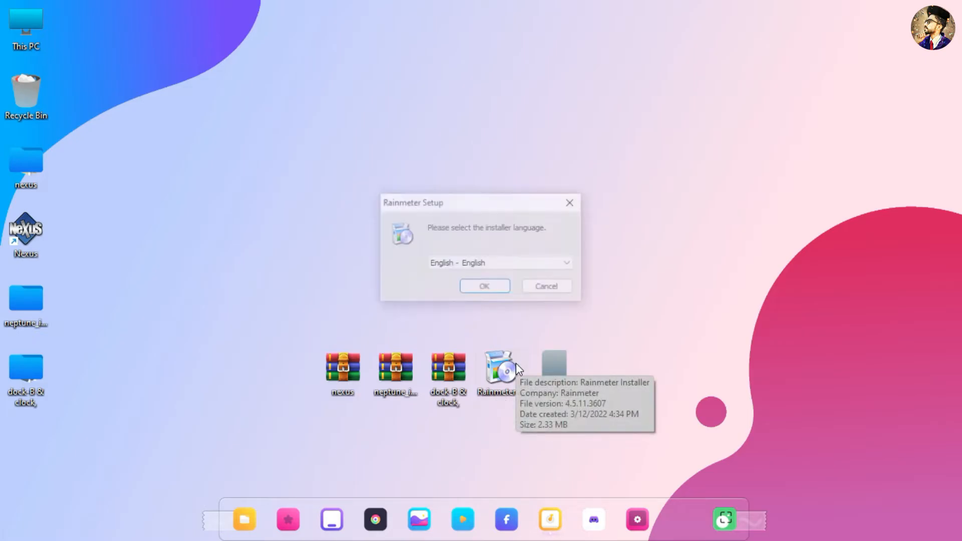
{"action": "left_click", "coordinate": [494, 290]}
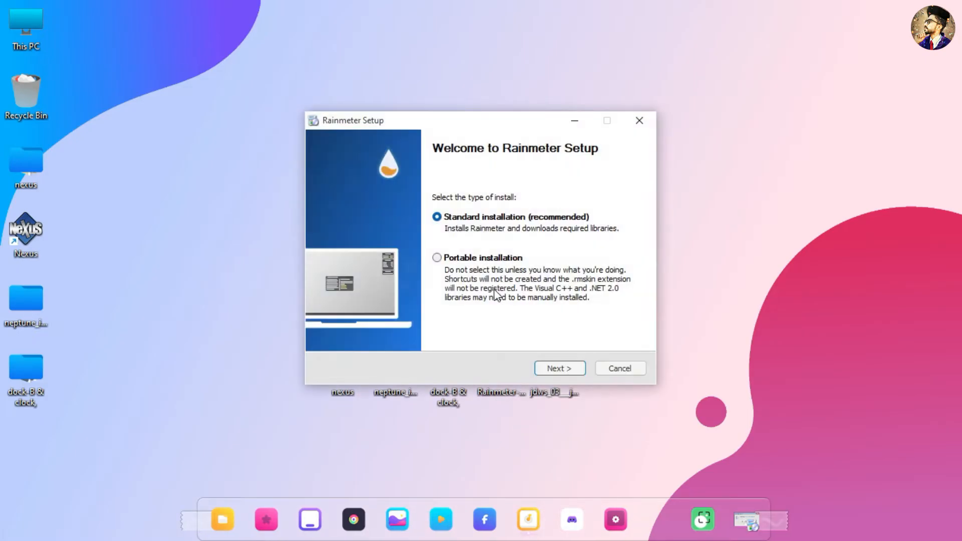
{"action": "left_click", "coordinate": [562, 371]}
{"action": "left_click", "coordinate": [562, 372]}
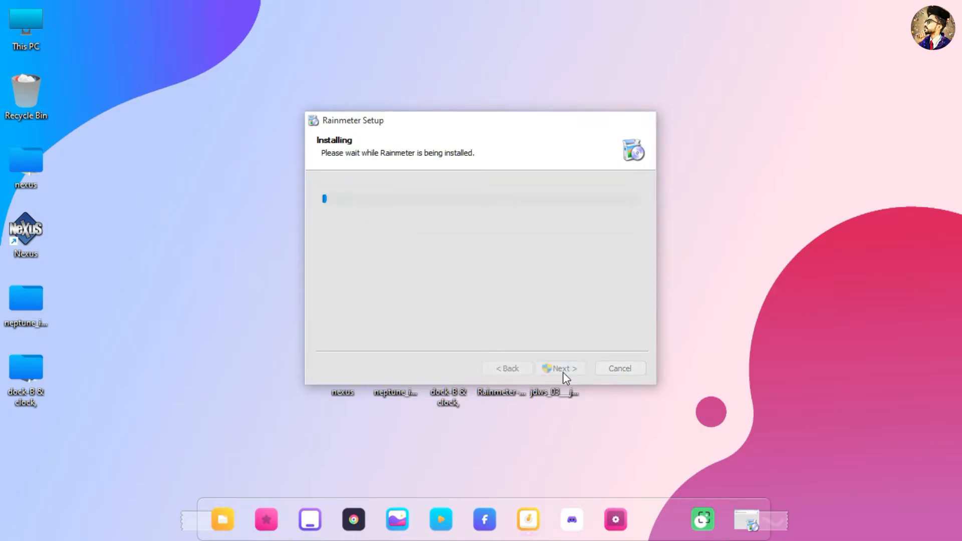
{"action": "left_click", "coordinate": [560, 369]}
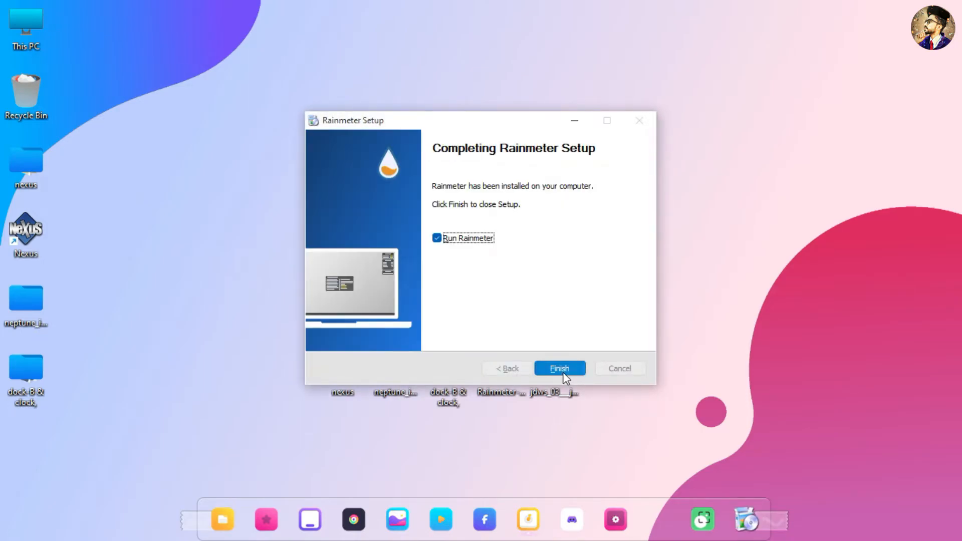
{"action": "left_click", "coordinate": [560, 369]}
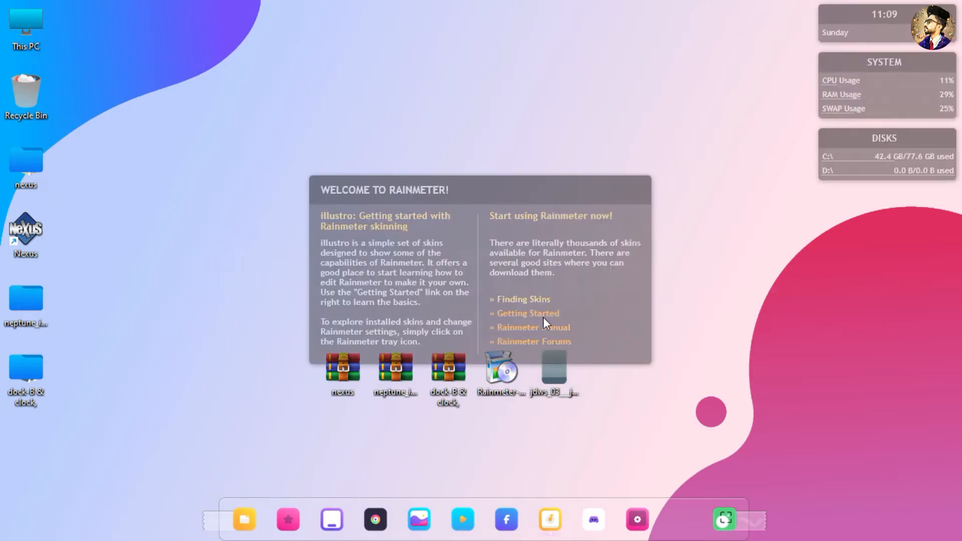
Unload the default illustro Welcome, Disk, System and Clock skins from the desktop
{"action": "right_click", "coordinate": [543, 318]}
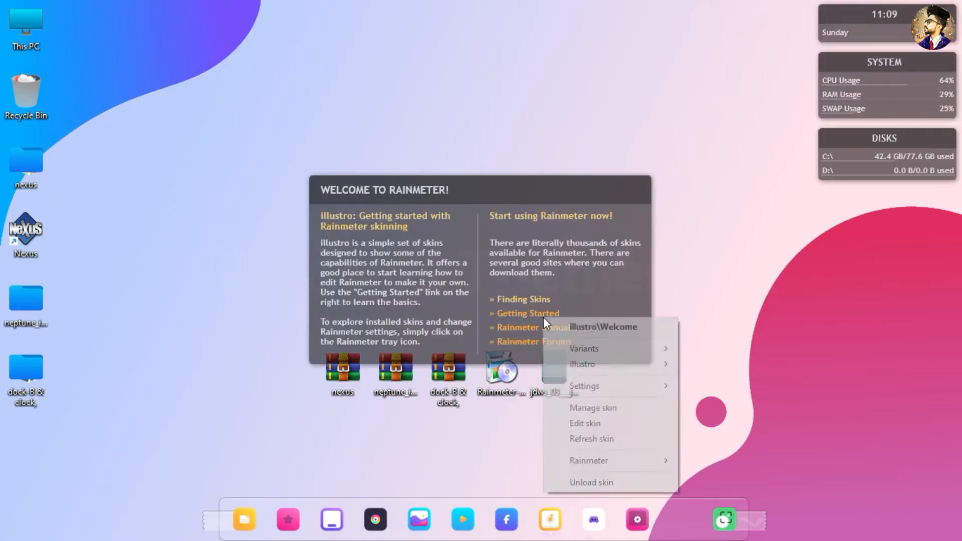
{"action": "left_click", "coordinate": [587, 482]}
{"action": "right_click", "coordinate": [835, 164]}
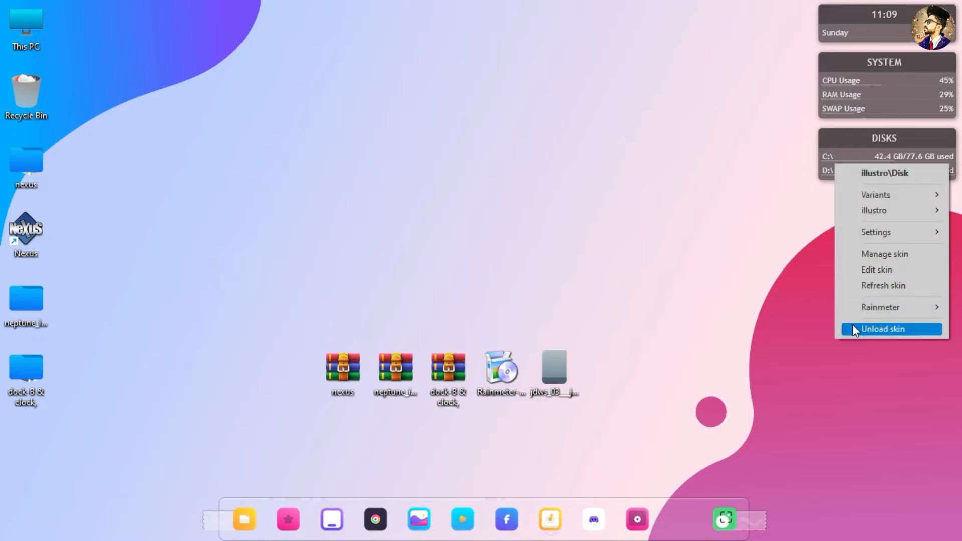
{"action": "left_click", "coordinate": [854, 328]}
{"action": "right_click", "coordinate": [839, 107]}
{"action": "left_click", "coordinate": [872, 272]}
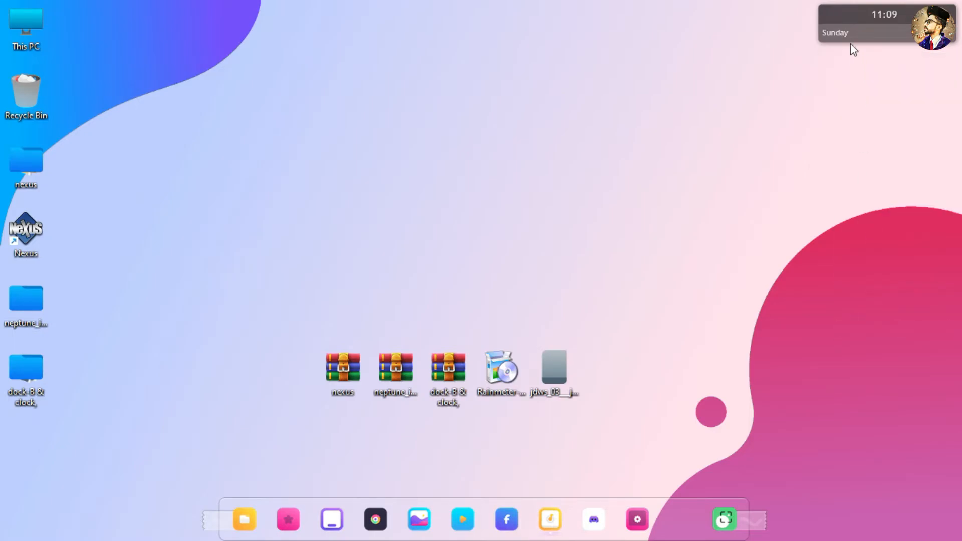
{"action": "right_click", "coordinate": [852, 31]}
{"action": "left_click", "coordinate": [866, 197]}
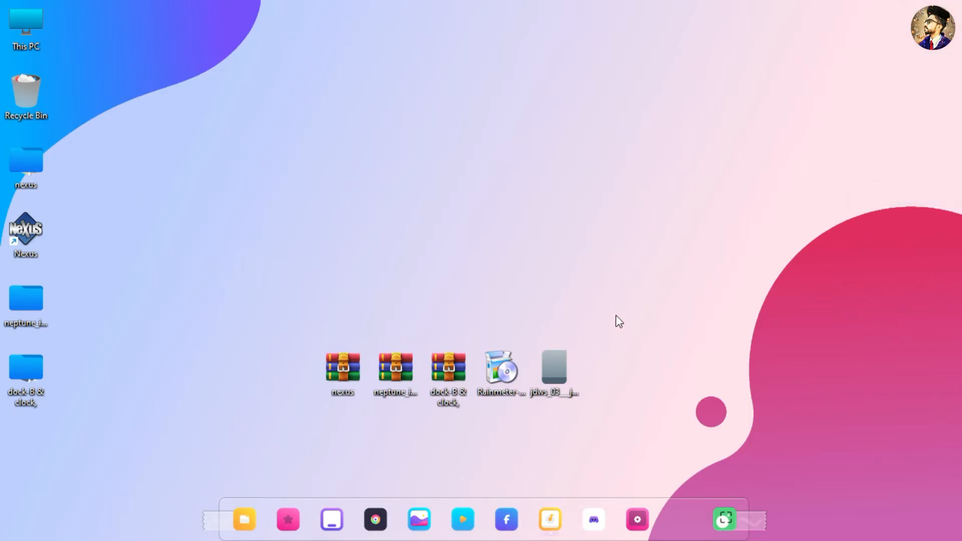
Install the JDWS-03 Rainmeter skin from its .rmskin file on the desktop
{"action": "right_click", "coordinate": [567, 358]}
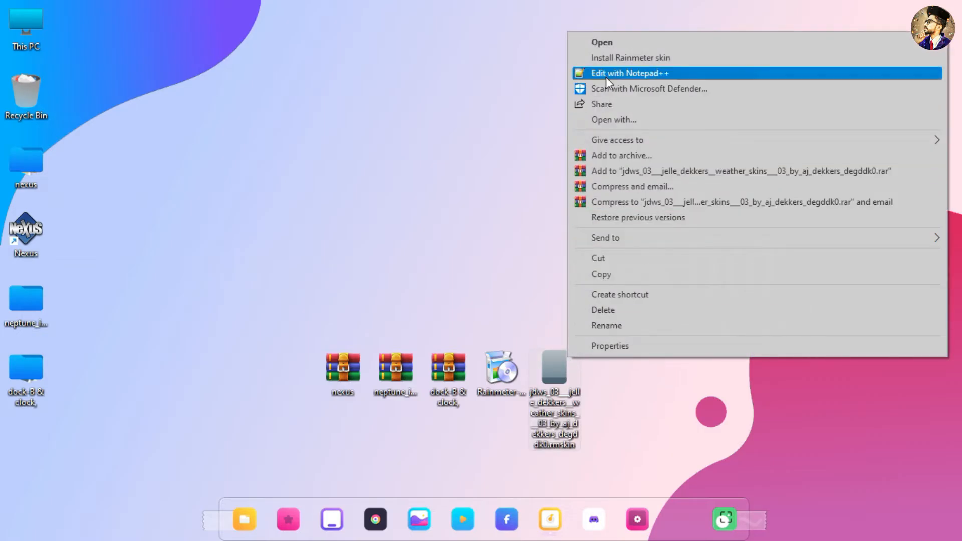
{"action": "left_click", "coordinate": [605, 59]}
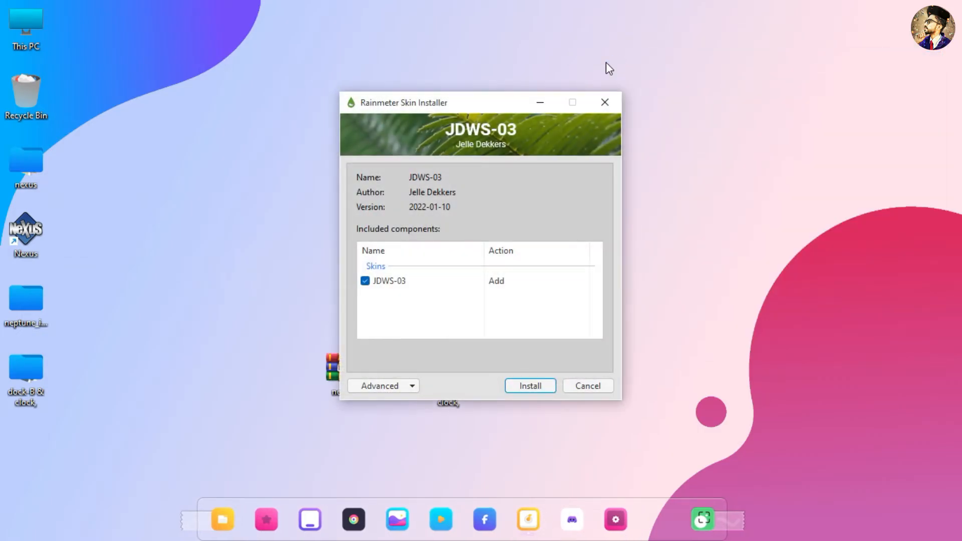
{"action": "left_click", "coordinate": [538, 385]}
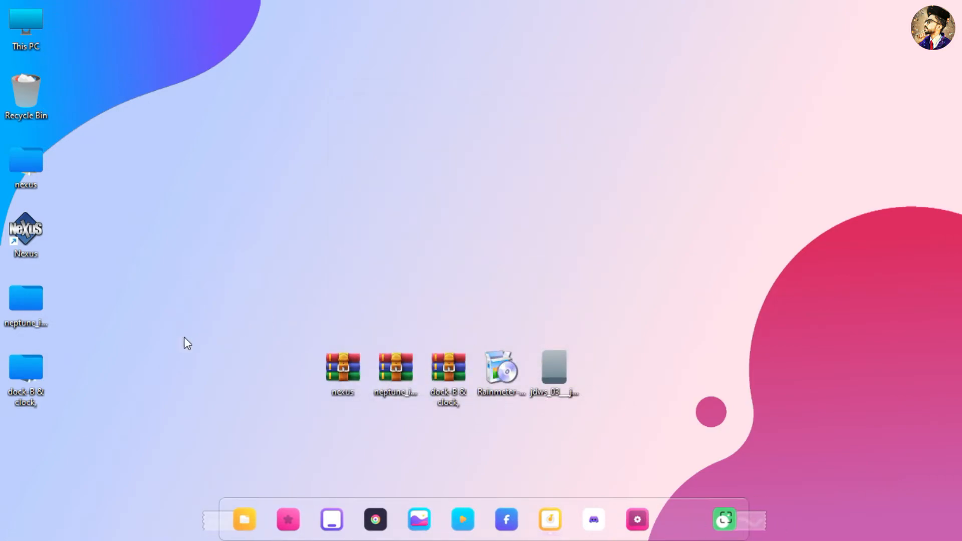
Install the Rainmeter skin idelo_.rmskin from the desktop's dock-B & clock folder and close the folder window
{"action": "double_click", "coordinate": [28, 359]}
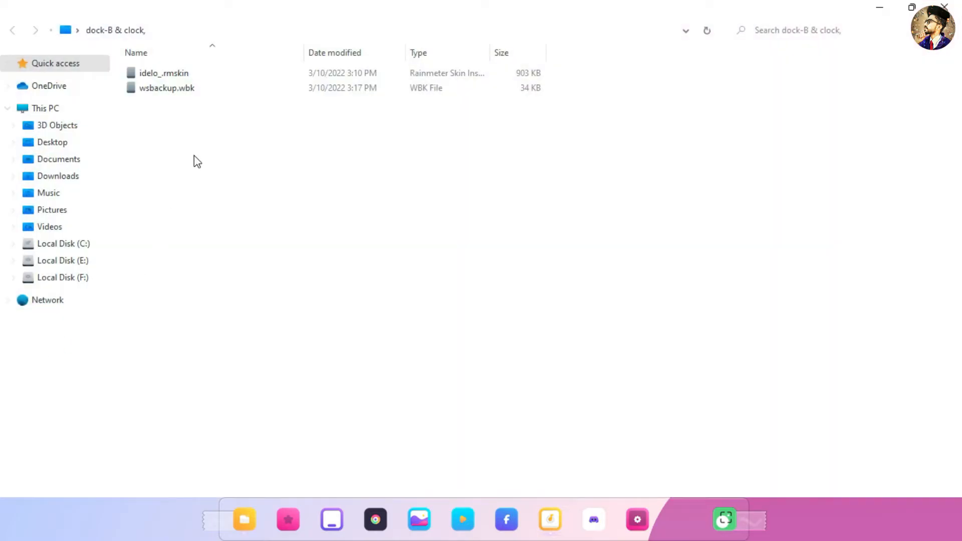
{"action": "right_click", "coordinate": [221, 71]}
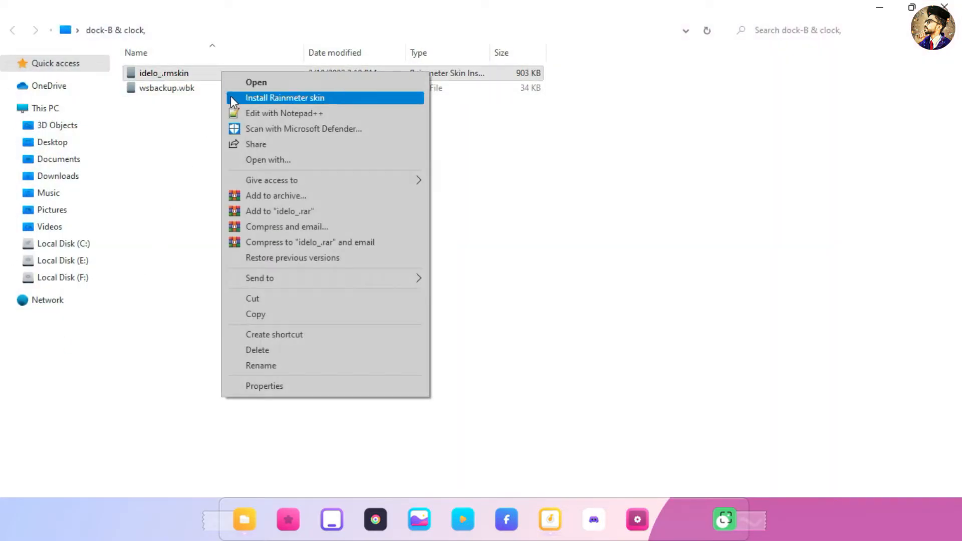
{"action": "left_click", "coordinate": [232, 97]}
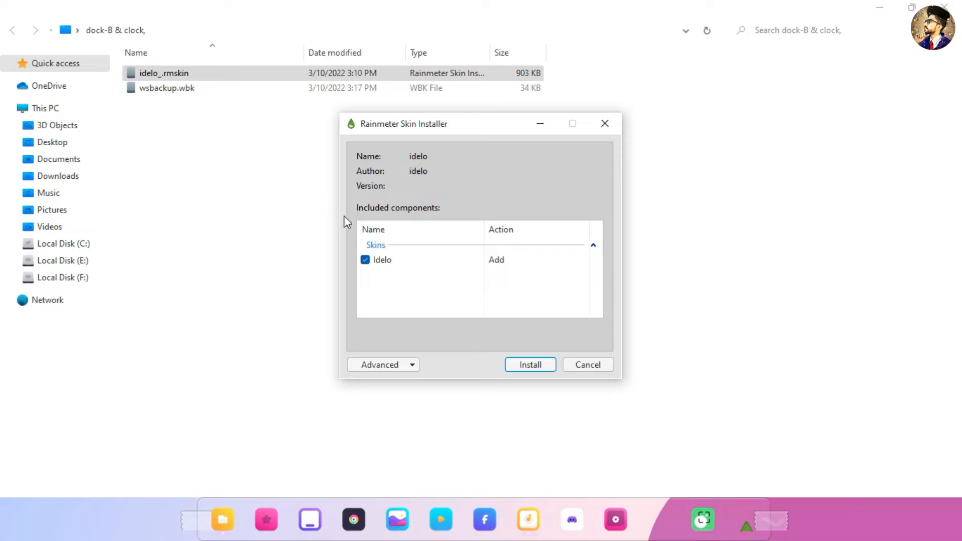
{"action": "left_click", "coordinate": [511, 362]}
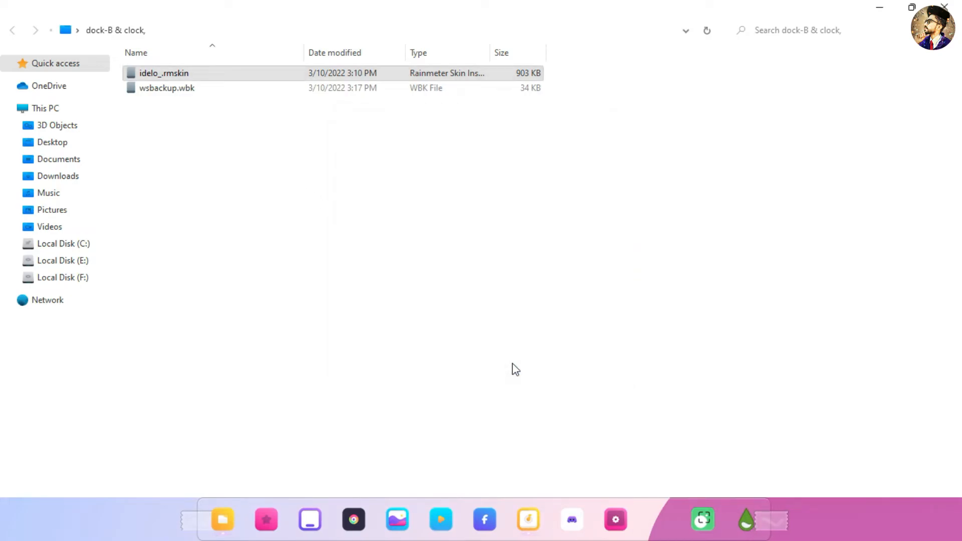
{"action": "left_click", "coordinate": [955, 15]}
Hide all desktop icons
{"action": "right_click", "coordinate": [750, 217]}
{"action": "mouse_move", "coordinate": [757, 224]}
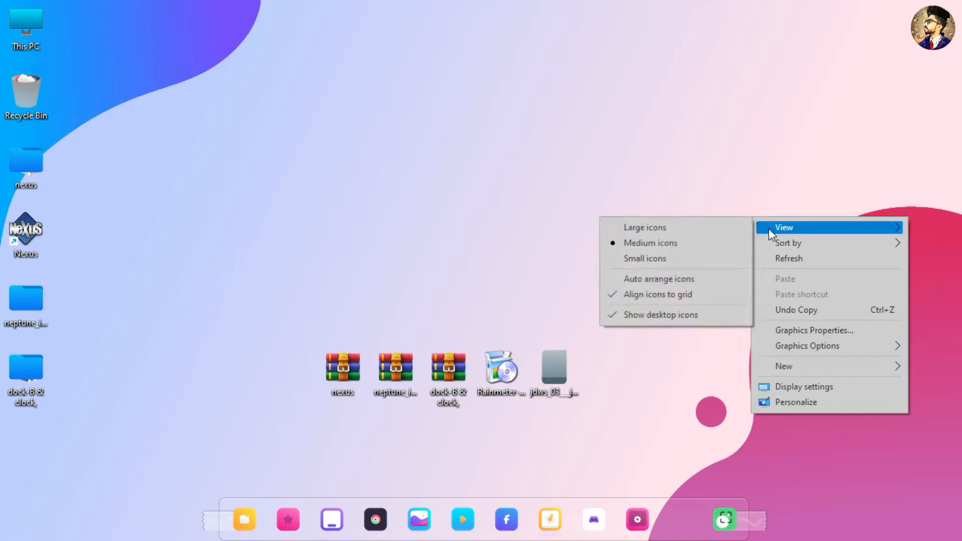
{"action": "left_click", "coordinate": [699, 315]}
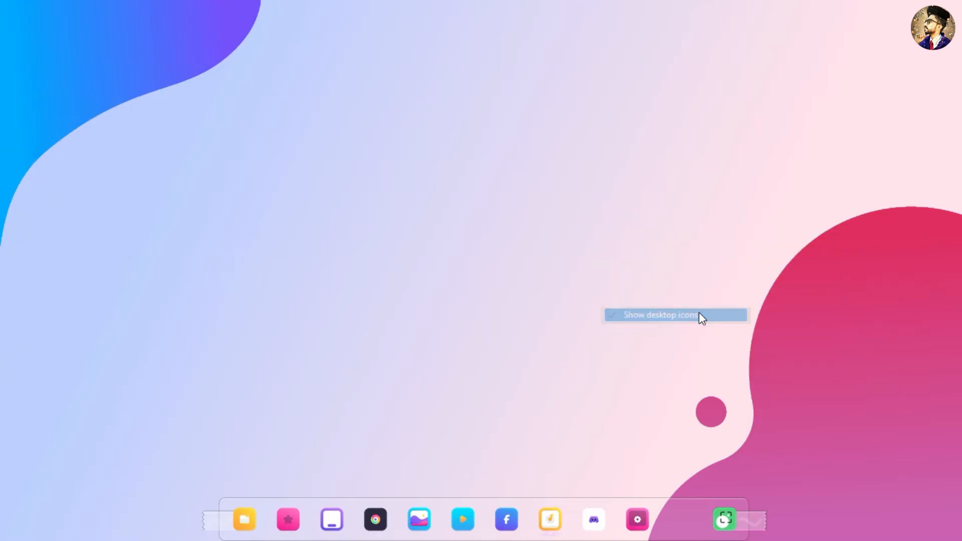
Show the taskbar, launch the Rainmeter manager from its hidden tray items and refresh all skins
{"action": "left_click", "coordinate": [334, 517]}
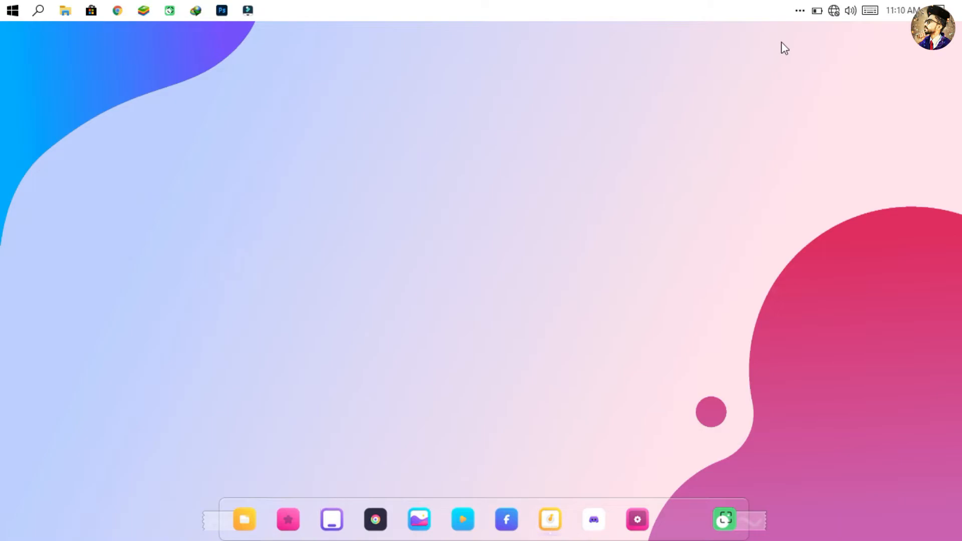
{"action": "left_click", "coordinate": [796, 13]}
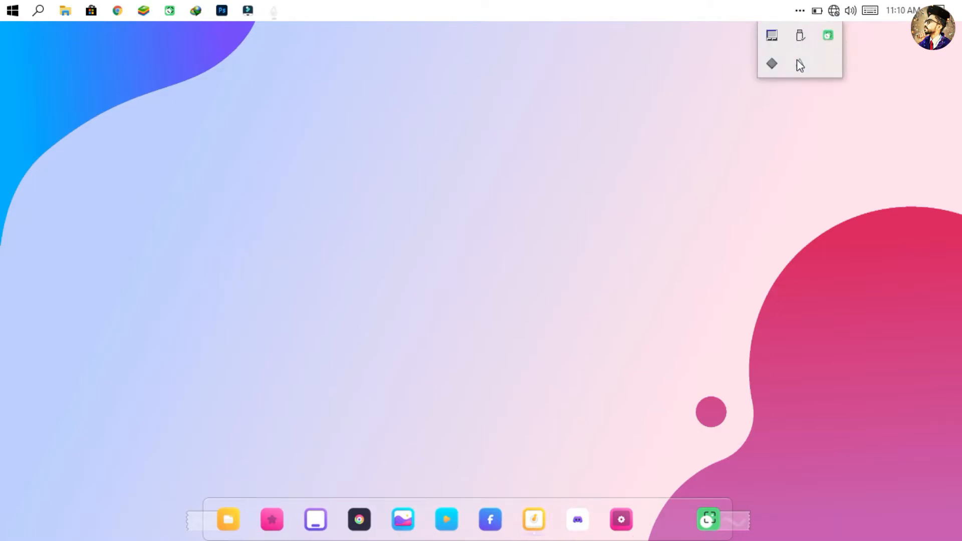
{"action": "left_click", "coordinate": [797, 61]}
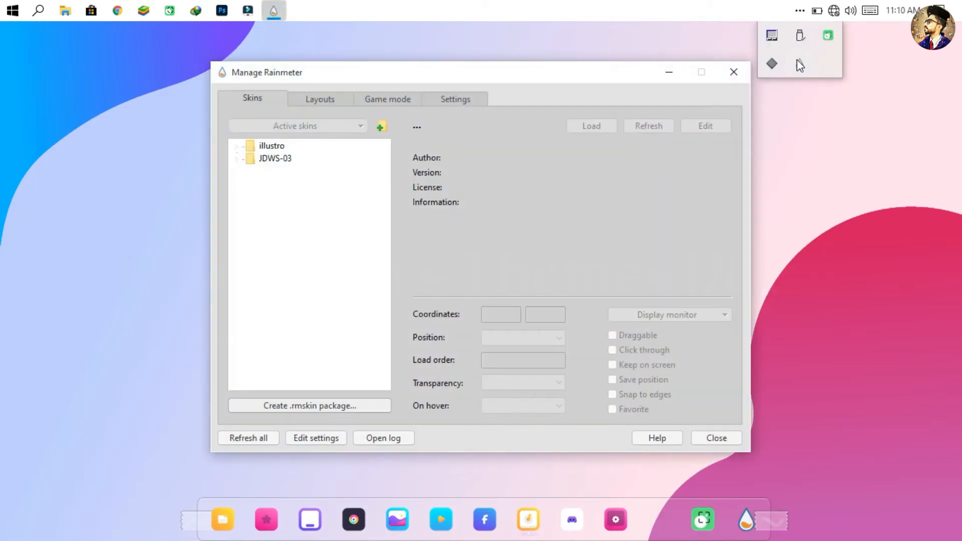
{"action": "left_click", "coordinate": [800, 109]}
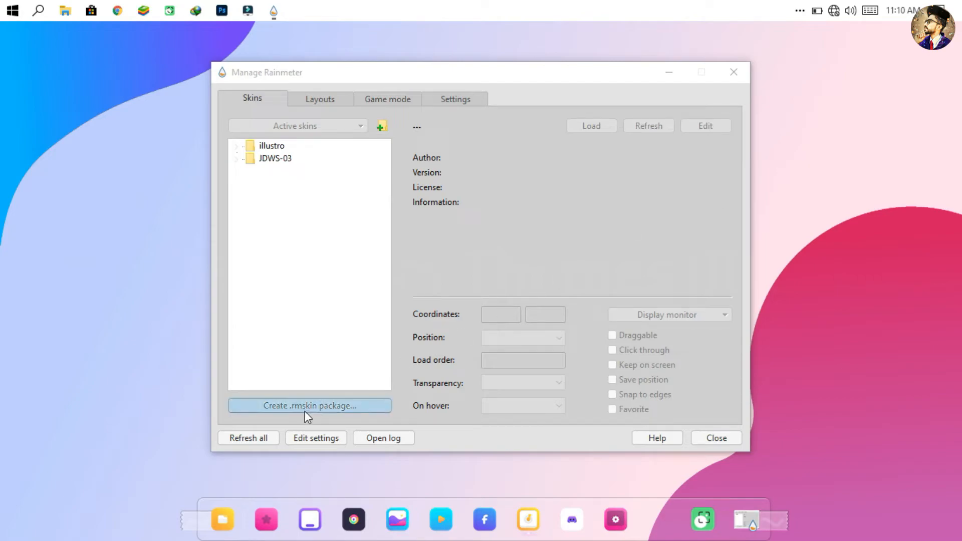
{"action": "left_click", "coordinate": [266, 438]}
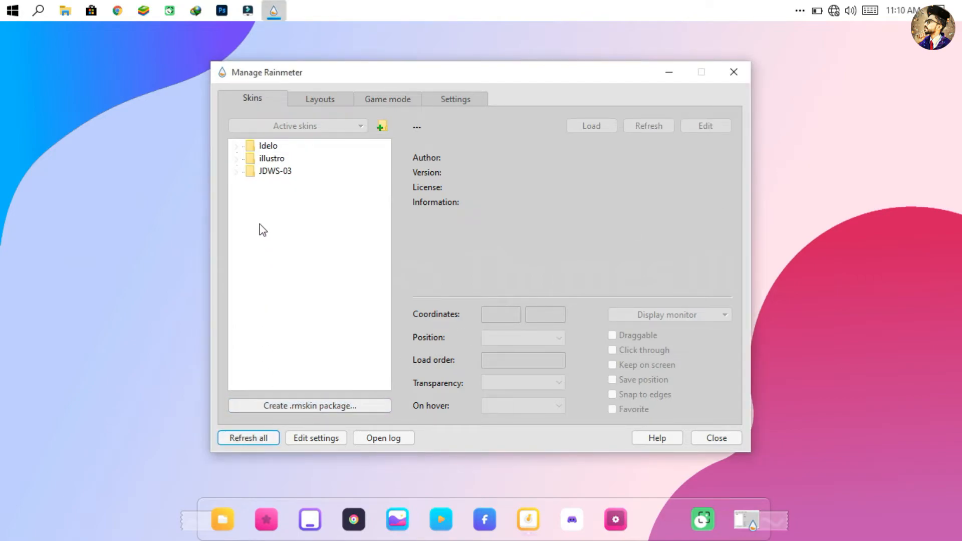
Load CPU.ini, Disk C.ini, Disk D.ini and Ram.ini from the Idelo skin's Cpu, Disk C, Disk D and Ram folders
{"action": "double_click", "coordinate": [243, 146]}
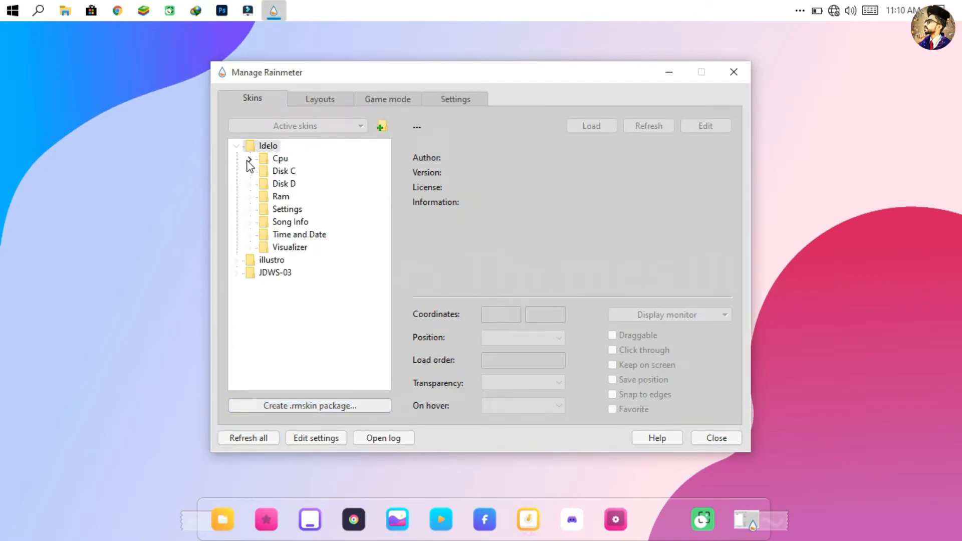
{"action": "left_click", "coordinate": [249, 160]}
{"action": "left_click", "coordinate": [295, 172]}
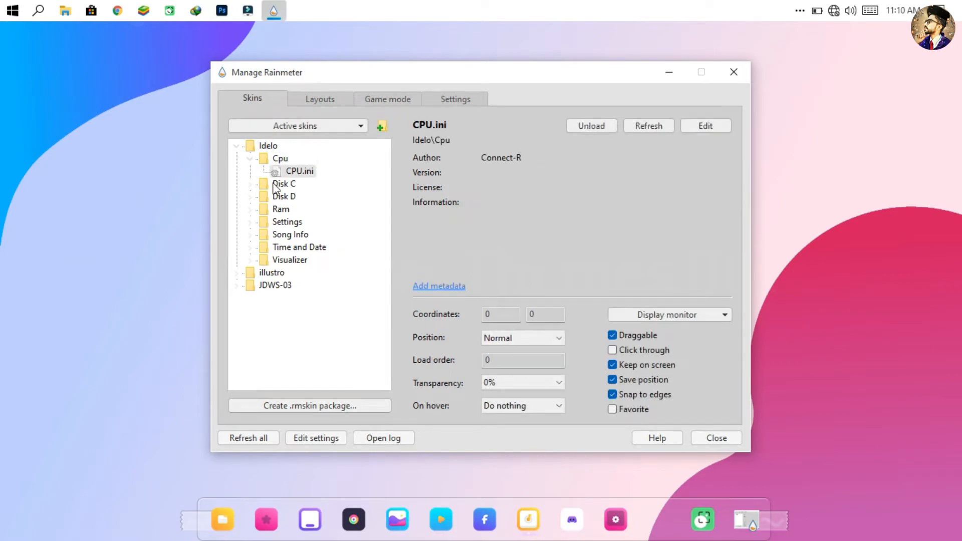
{"action": "left_click", "coordinate": [250, 184]}
{"action": "left_click", "coordinate": [273, 198]}
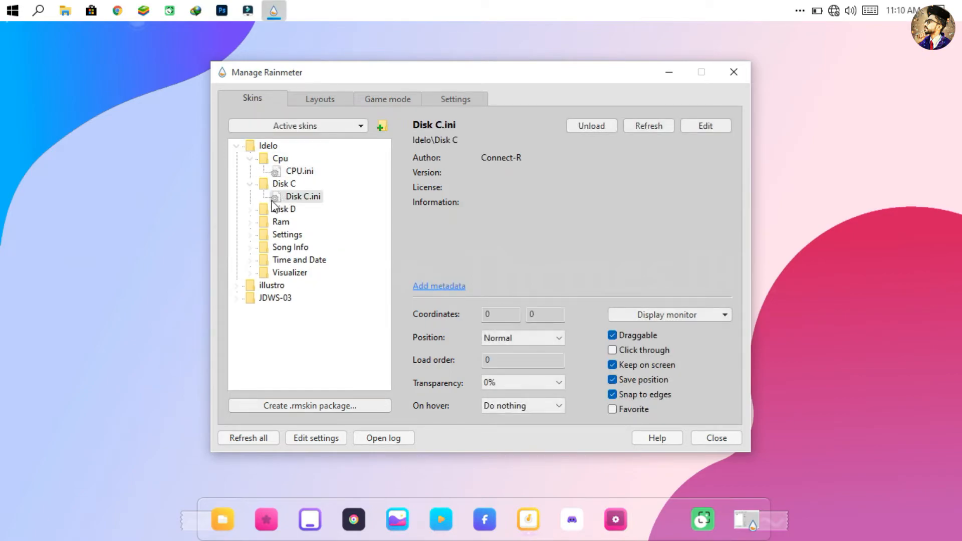
{"action": "left_click", "coordinate": [250, 210]}
{"action": "left_click", "coordinate": [277, 225]}
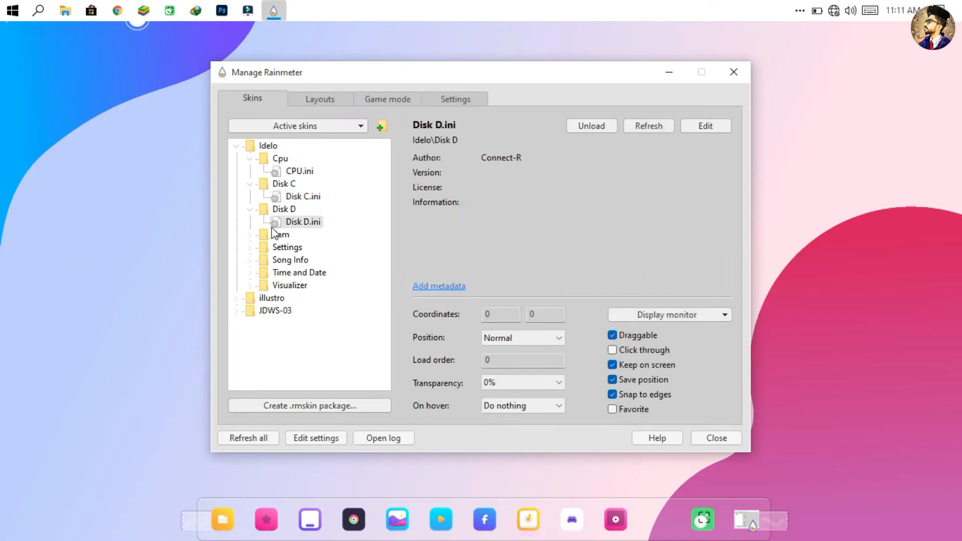
{"action": "left_click", "coordinate": [250, 235]}
{"action": "left_click", "coordinate": [286, 248]}
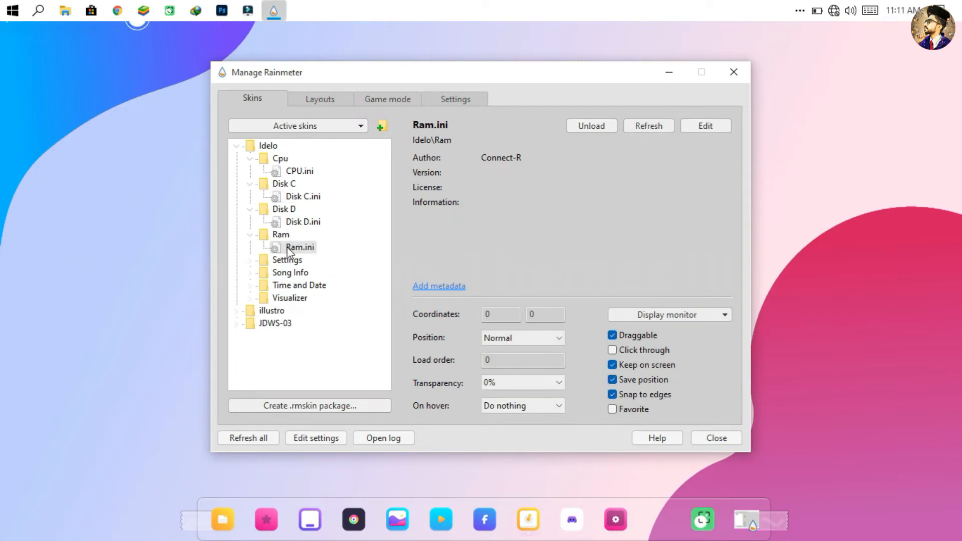
Load Player.ini from the Idelo skin's Song Info folder and Time and Date.ini from its Time and Date folder
{"action": "left_click", "coordinate": [249, 273]}
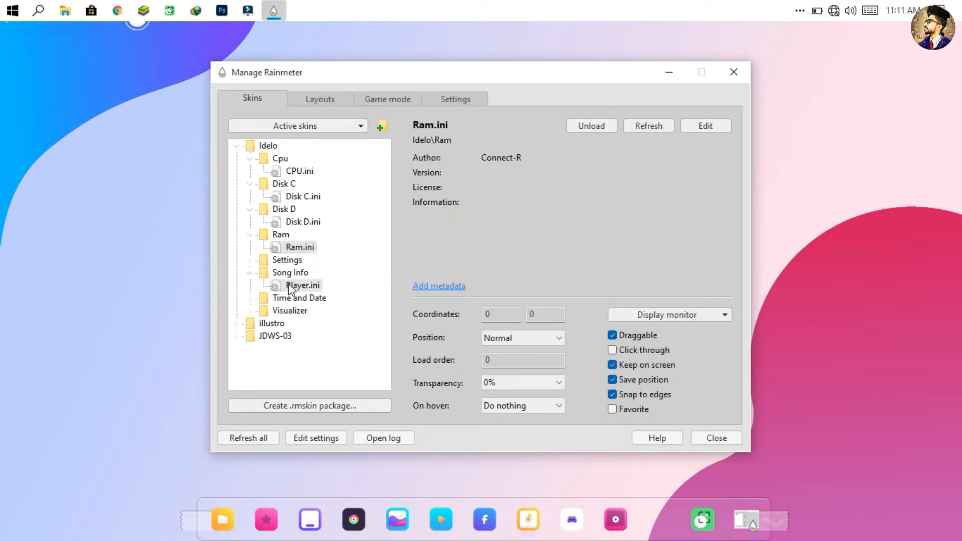
{"action": "left_click", "coordinate": [283, 288]}
{"action": "left_click", "coordinate": [253, 297]}
{"action": "left_click", "coordinate": [278, 311]}
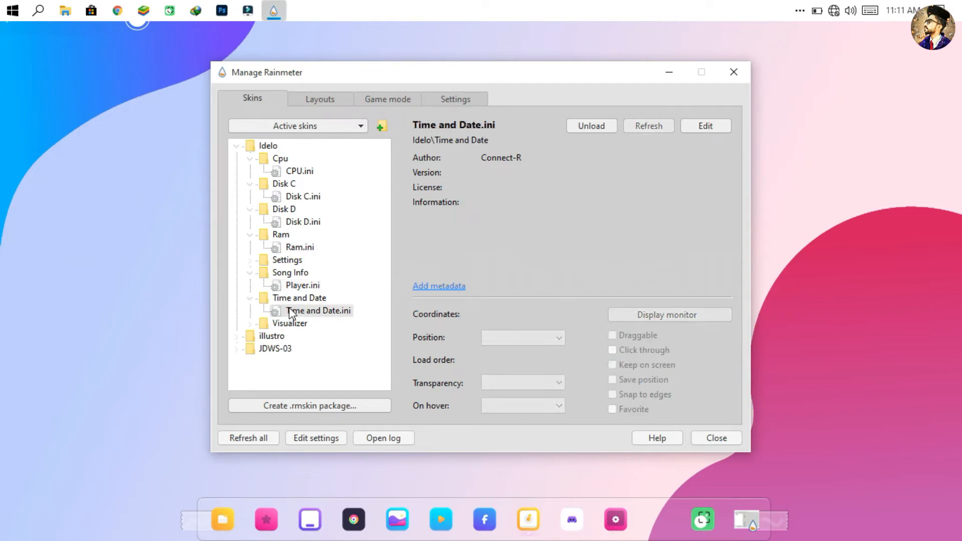
Load Visualizer.ini from the Idelo skin's Visualizer folder and minimize the Rainmeter manager
{"action": "left_click", "coordinate": [249, 324]}
{"action": "left_click", "coordinate": [307, 337]}
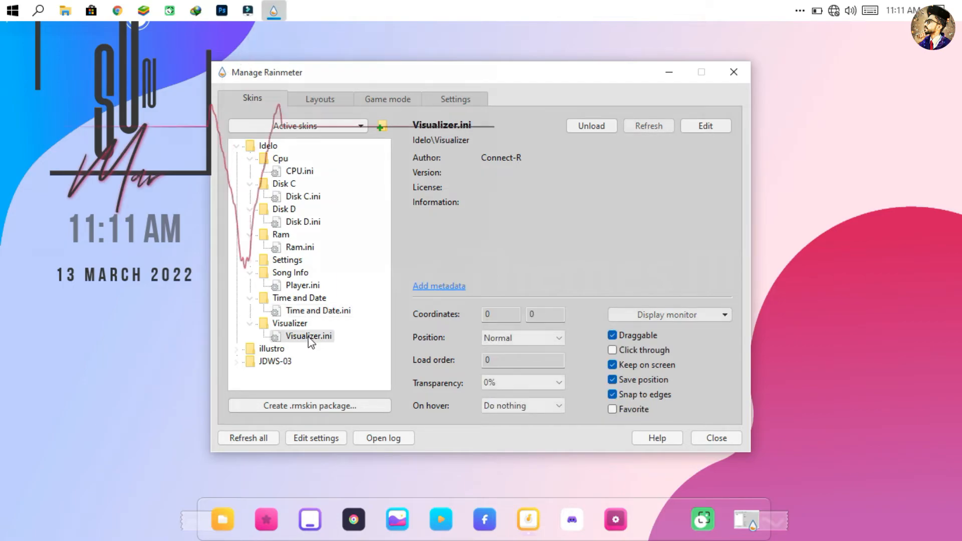
{"action": "left_click", "coordinate": [674, 71]}
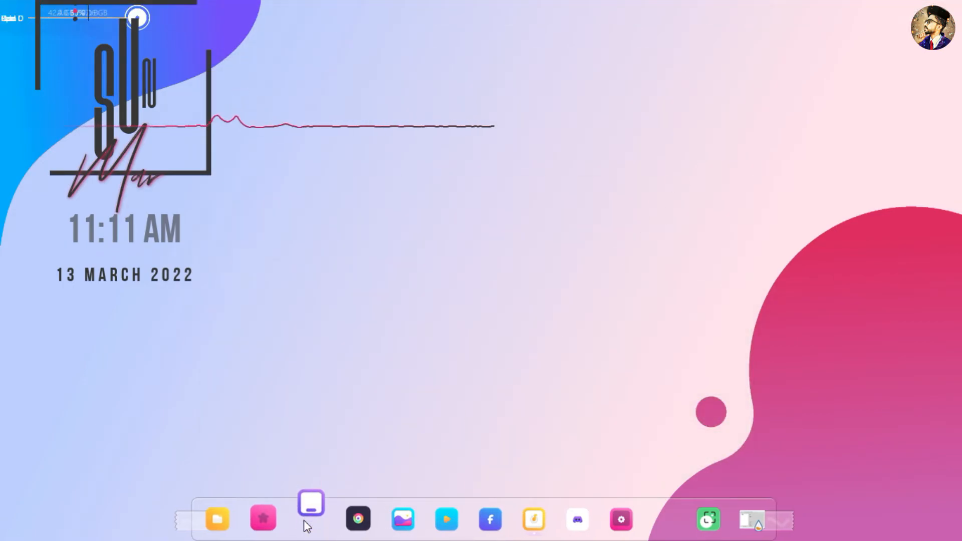
Move the Time and Date widget to the middle of the desktop, shrink it slightly, and place the visualizer line directly beside its frame
{"action": "left_click_drag", "start_coordinate": [177, 145], "coordinate": [503, 265]}
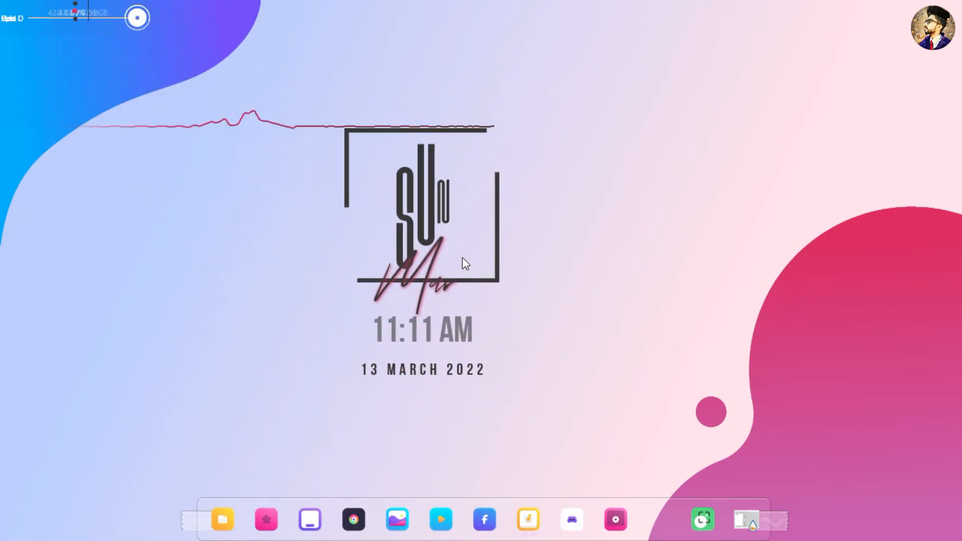
{"action": "left_click_drag", "start_coordinate": [429, 239], "coordinate": [431, 241]}
{"action": "scroll", "coordinate": [220, 114], "scroll_direction": "down", "scroll_amount": 6}
{"action": "left_click_drag", "start_coordinate": [201, 109], "coordinate": [271, 265]}
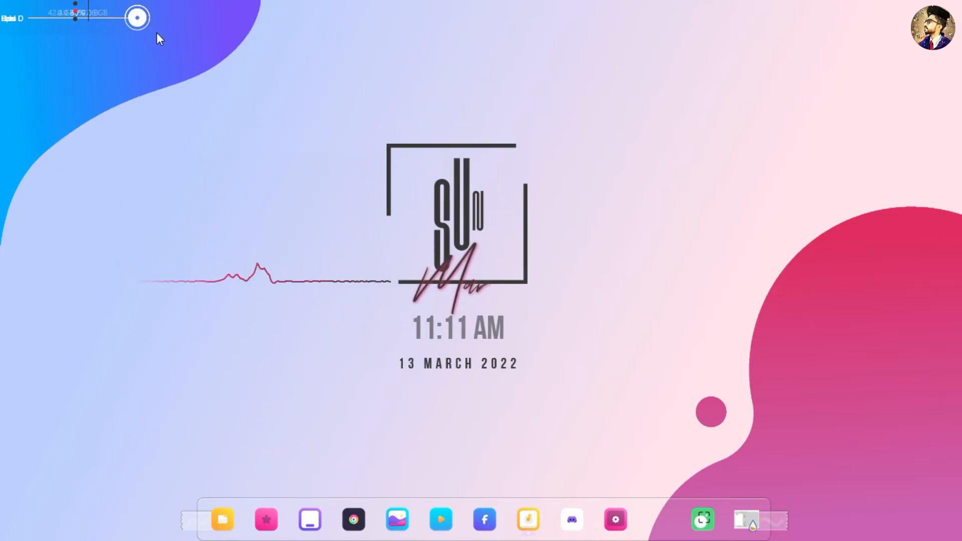
Stack the Ram, Hdd D, Hdd C and Cpu meters along the curve of the wallpaper's pink shape
{"action": "left_click_drag", "start_coordinate": [457, 121], "coordinate": [930, 261]}
{"action": "left_click_drag", "start_coordinate": [137, 17], "coordinate": [891, 332]}
{"action": "left_click_drag", "start_coordinate": [137, 17], "coordinate": [884, 373]}
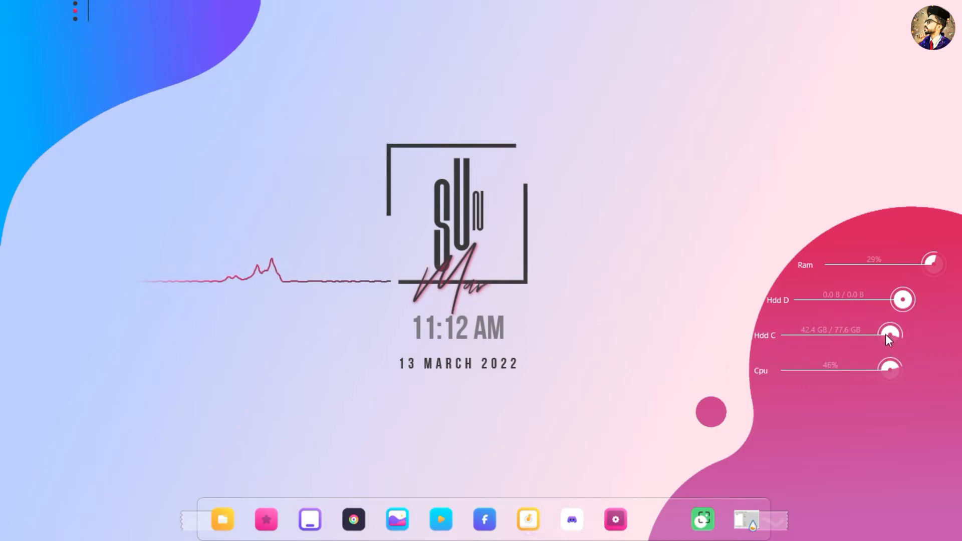
{"action": "left_click_drag", "start_coordinate": [934, 261], "coordinate": [927, 260]}
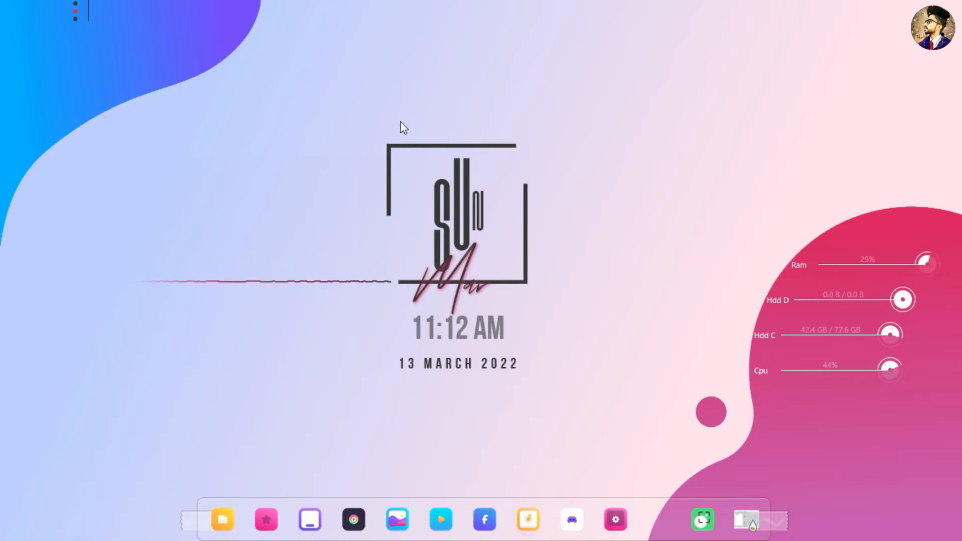
Place the Song Info widget in the desktop's lower-left corner and turn off its Keep on screen setting
{"action": "left_click_drag", "start_coordinate": [78, 39], "coordinate": [104, 434]}
{"action": "right_click", "coordinate": [78, 526]}
{"action": "mouse_move", "coordinate": [146, 414]}
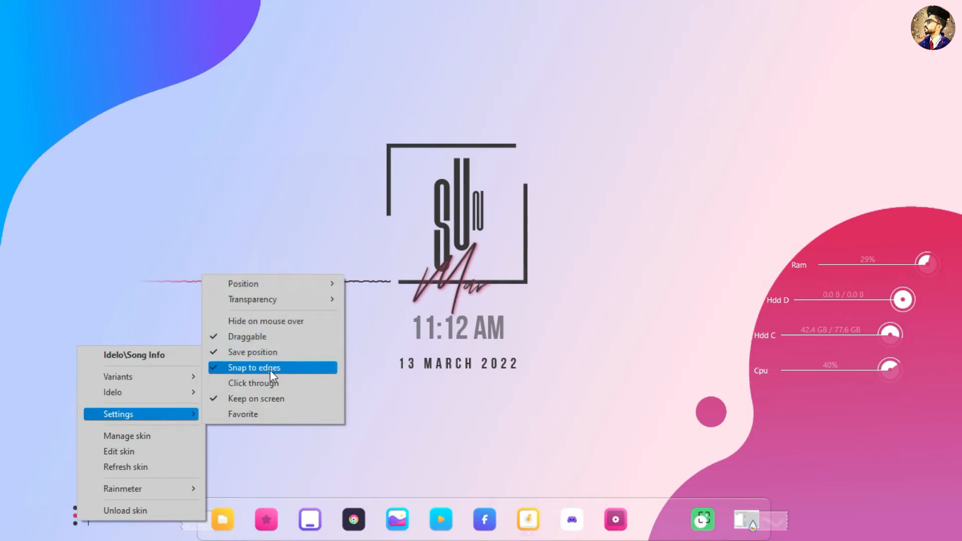
{"action": "left_click", "coordinate": [260, 399]}
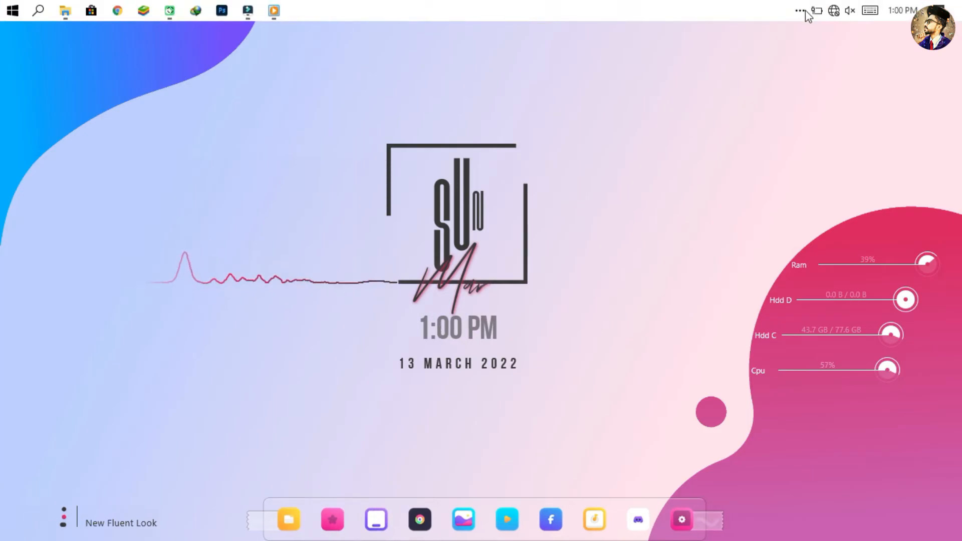
Open the Rainmeter manager from the hidden tray items and load Haelen.ini from the JDWS-03 skin's Haelen folder
{"action": "left_click", "coordinate": [800, 11]}
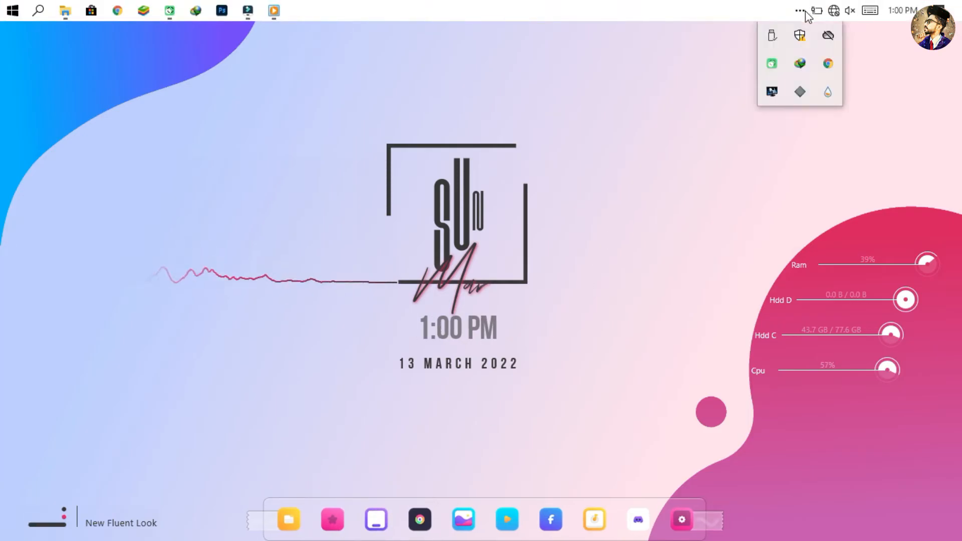
{"action": "double_click", "coordinate": [825, 99]}
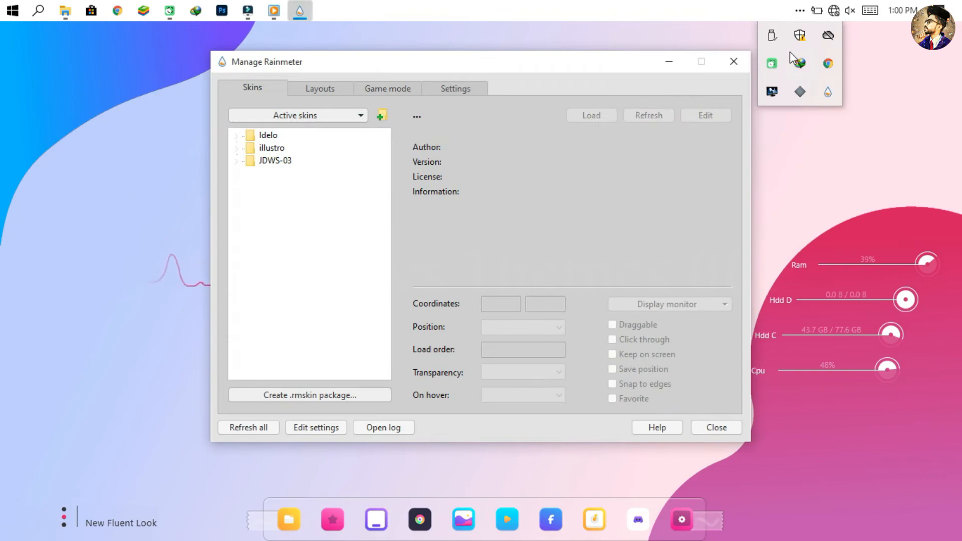
{"action": "left_click", "coordinate": [804, 14]}
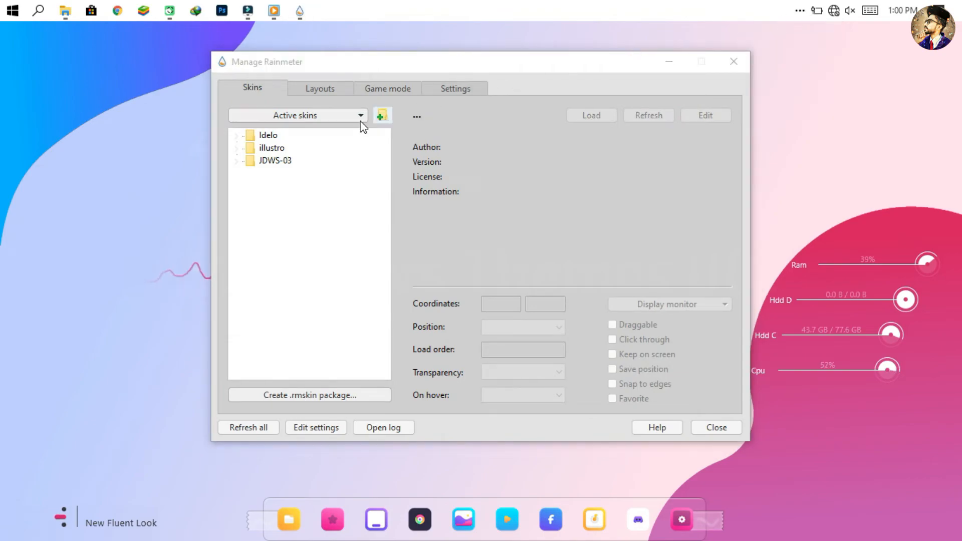
{"action": "left_click", "coordinate": [236, 161]}
{"action": "left_click", "coordinate": [249, 186]}
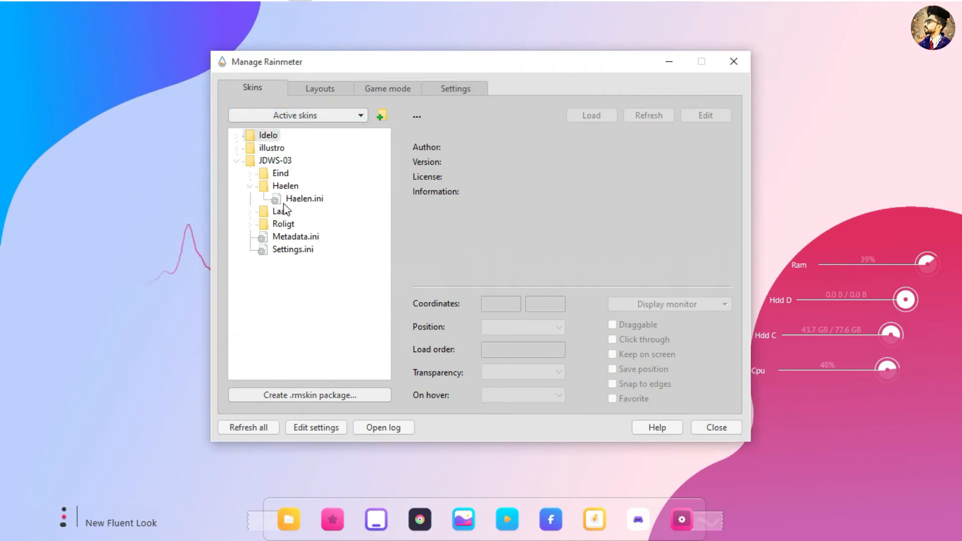
{"action": "left_click", "coordinate": [289, 199]}
{"action": "left_click", "coordinate": [591, 117]}
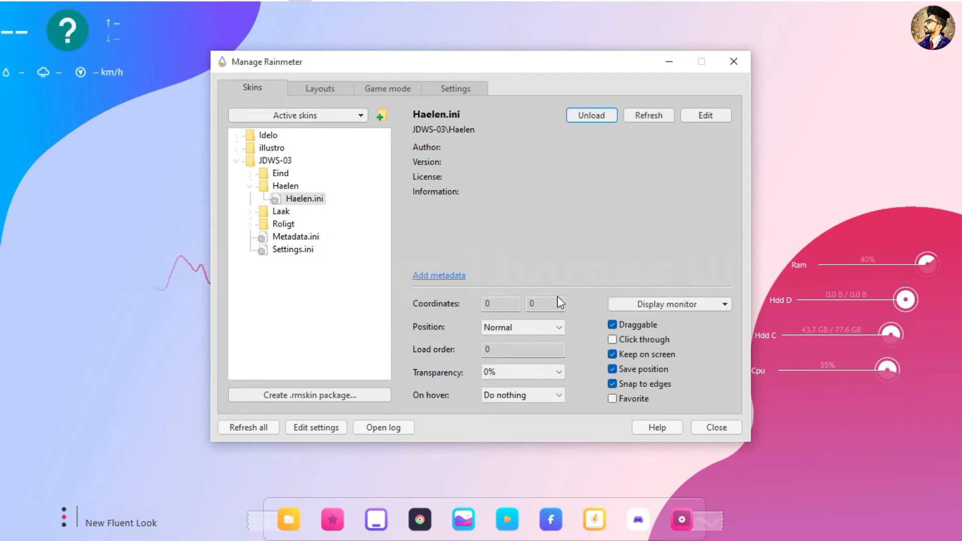
Set the Haelen skin's position to On desktop with Keep on screen off, and place its weather widget in the desktop's upper-right corner
{"action": "left_click", "coordinate": [552, 329]}
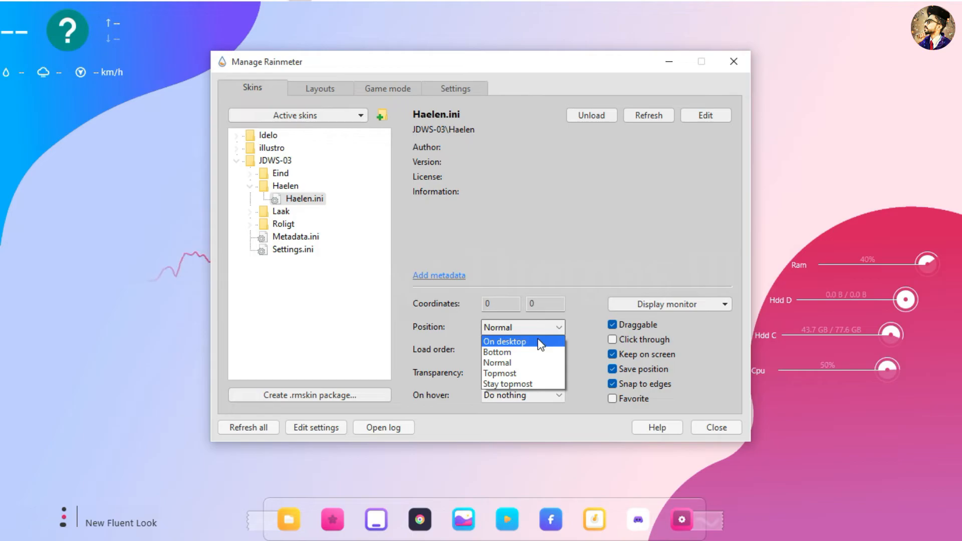
{"action": "left_click", "coordinate": [540, 342]}
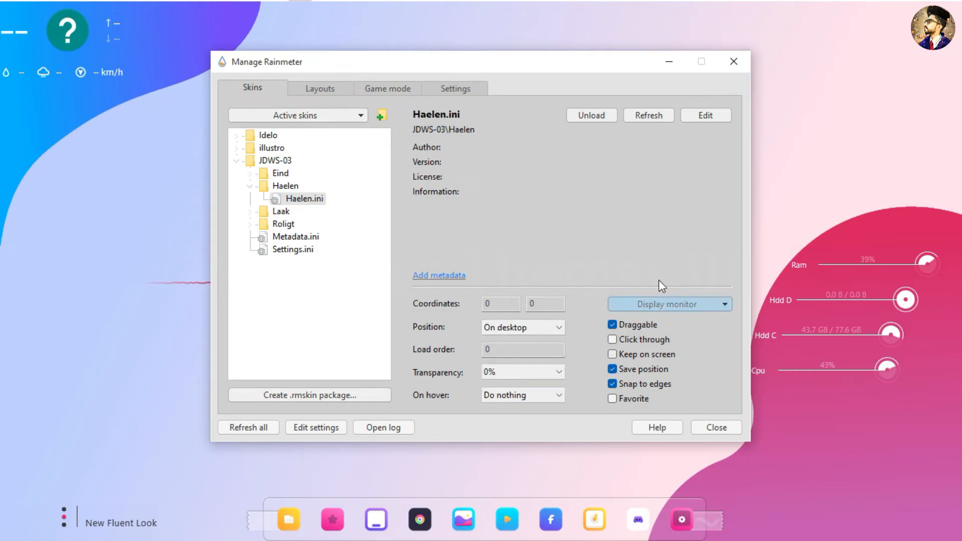
{"action": "left_click", "coordinate": [713, 118]}
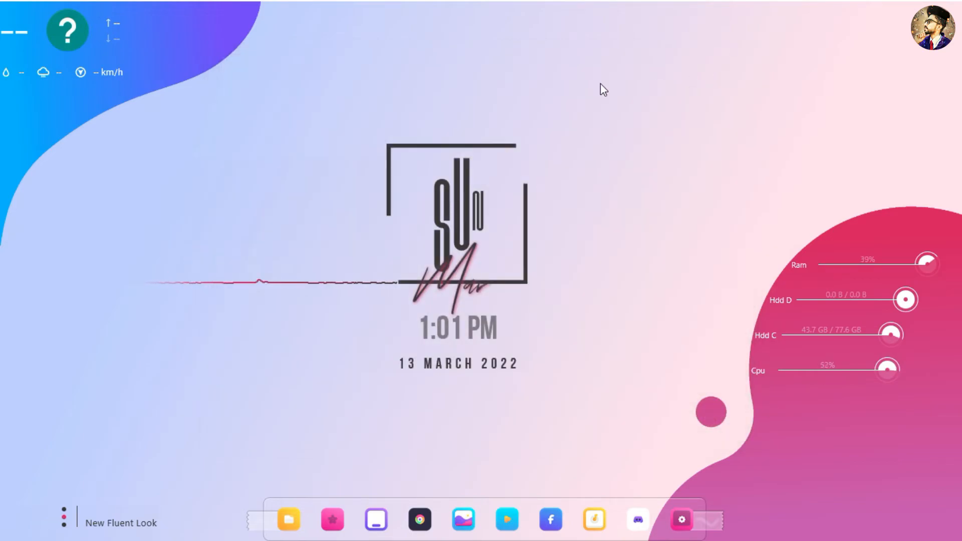
{"action": "left_click_drag", "start_coordinate": [74, 34], "coordinate": [874, 62]}
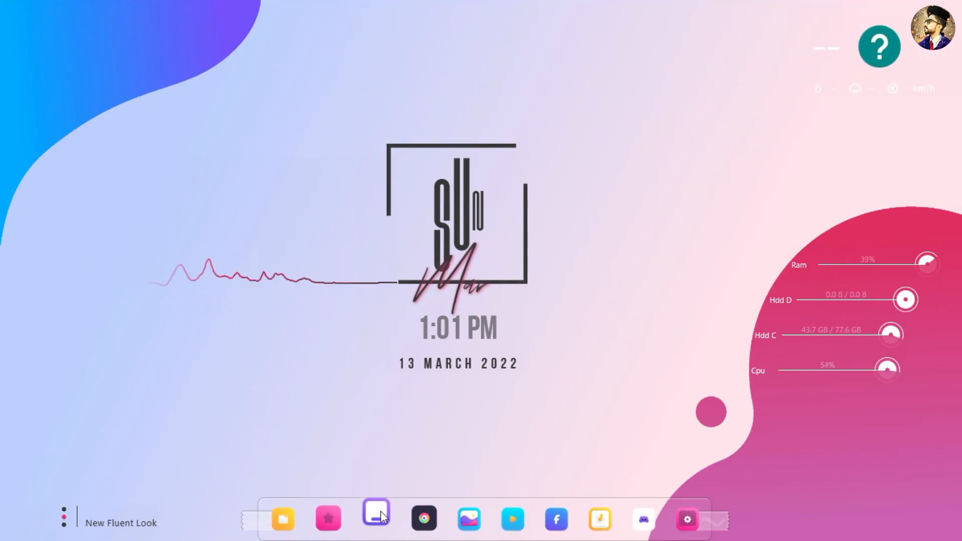
{"action": "left_click_drag", "start_coordinate": [870, 89], "coordinate": [872, 84]}
Open the Haelen skin's global settings file in a maximized window and set WeatherLocation to kasur
{"action": "right_click", "coordinate": [909, 52]}
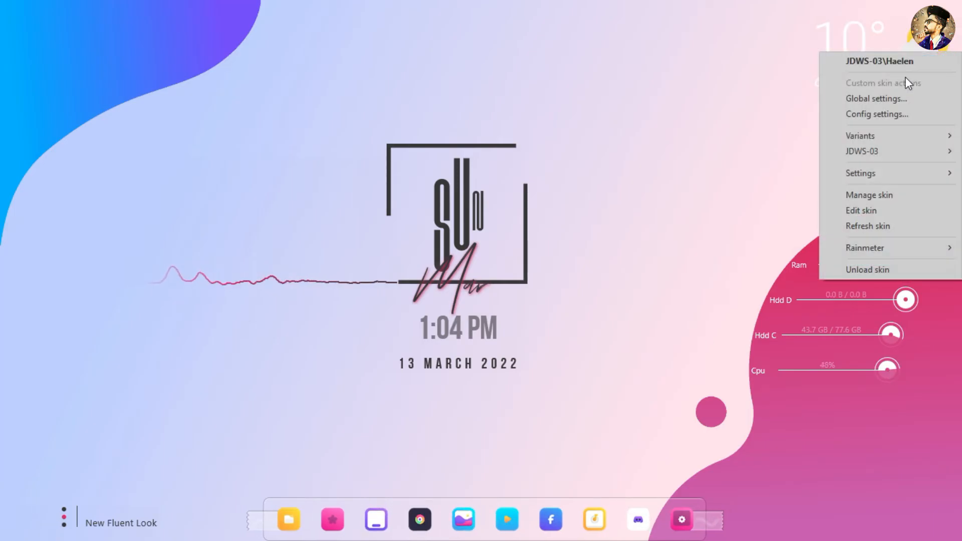
{"action": "left_click", "coordinate": [902, 99]}
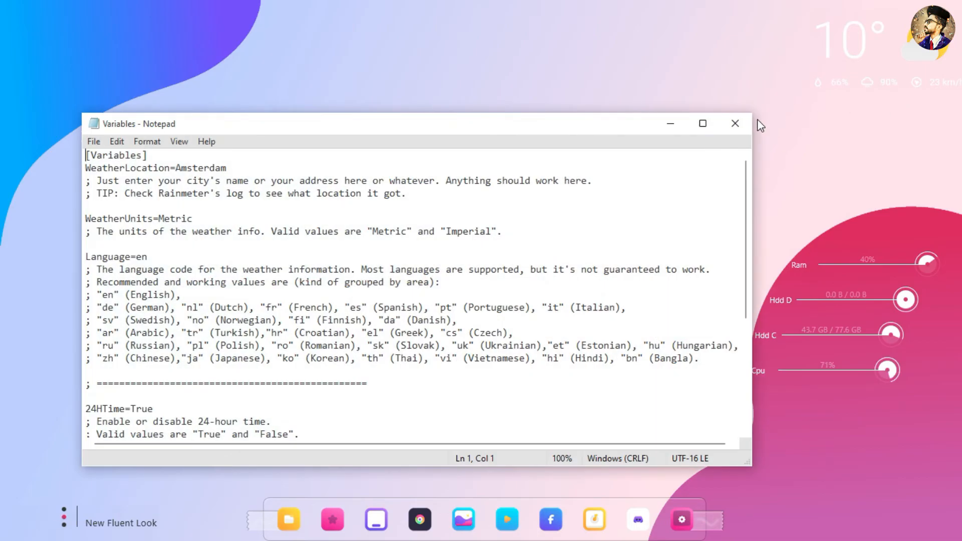
{"action": "left_click", "coordinate": [714, 126]}
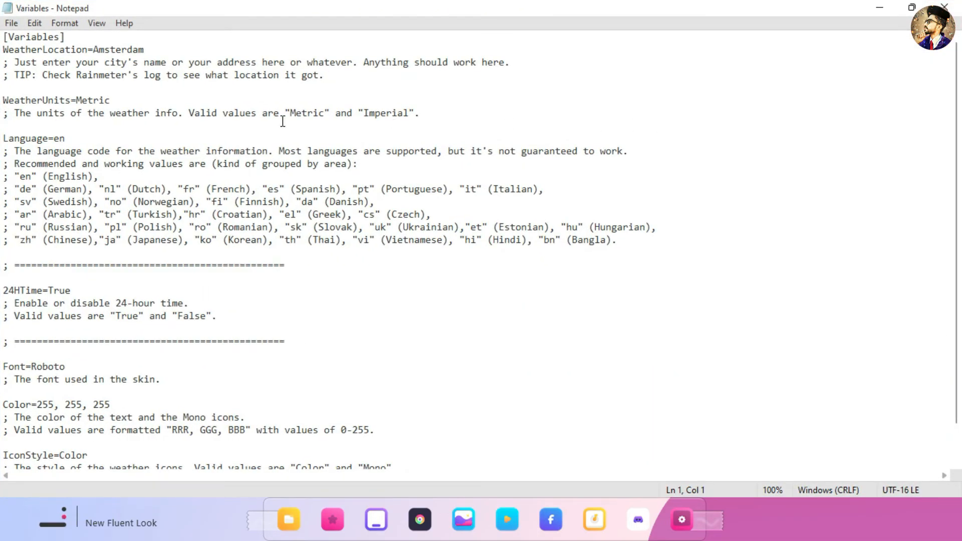
{"action": "left_click_drag", "start_coordinate": [15, 64], "coordinate": [349, 79]}
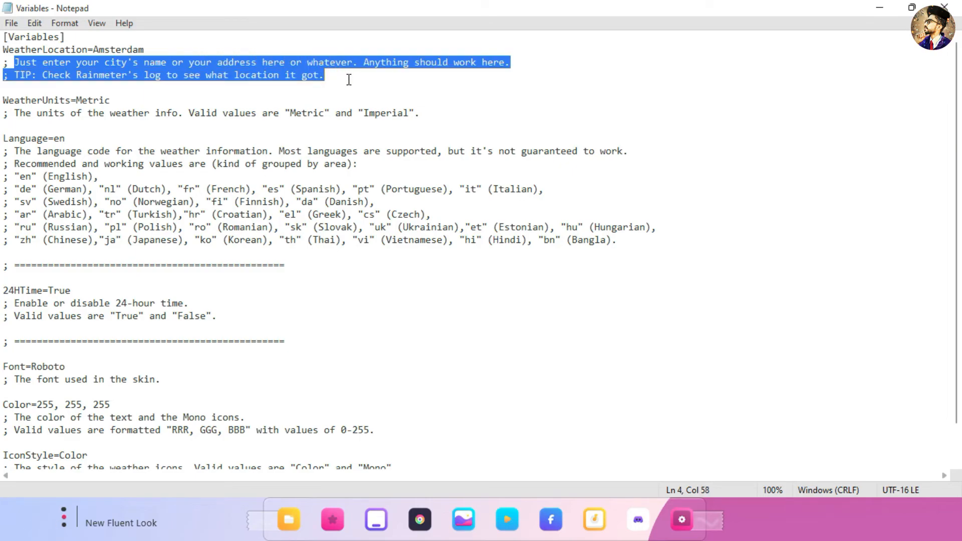
{"action": "left_click", "coordinate": [163, 48]}
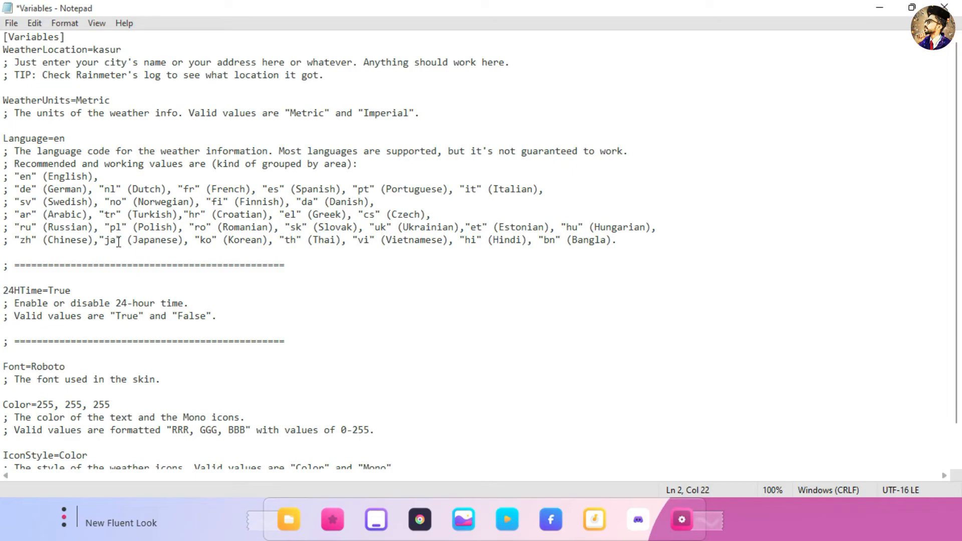
Set the Color value in the weather skin's variables to 51,51,51
{"action": "left_click_drag", "start_coordinate": [40, 404], "coordinate": [114, 404]}
{"action": "type", "text": "51"}
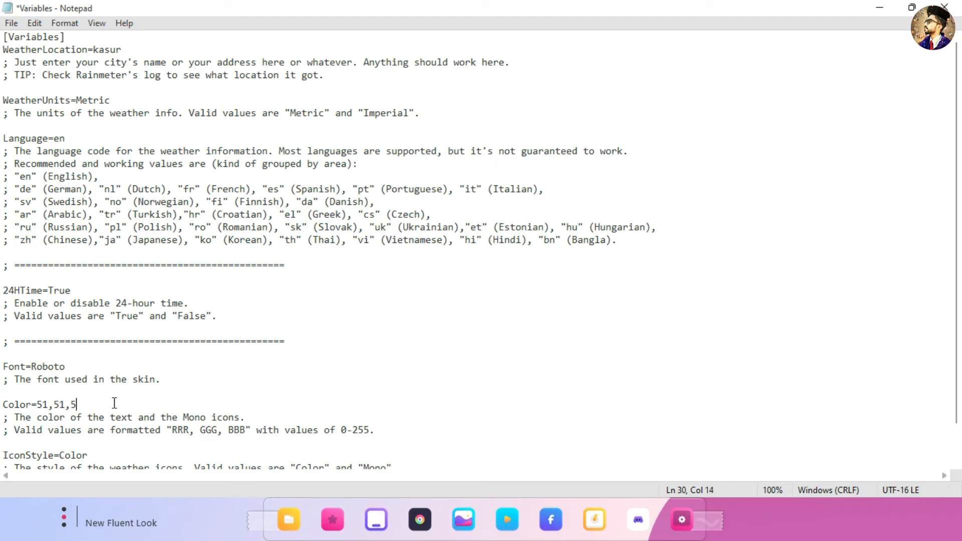
{"action": "scroll", "coordinate": [145, 381], "scroll_direction": "down", "scroll_amount": 1}
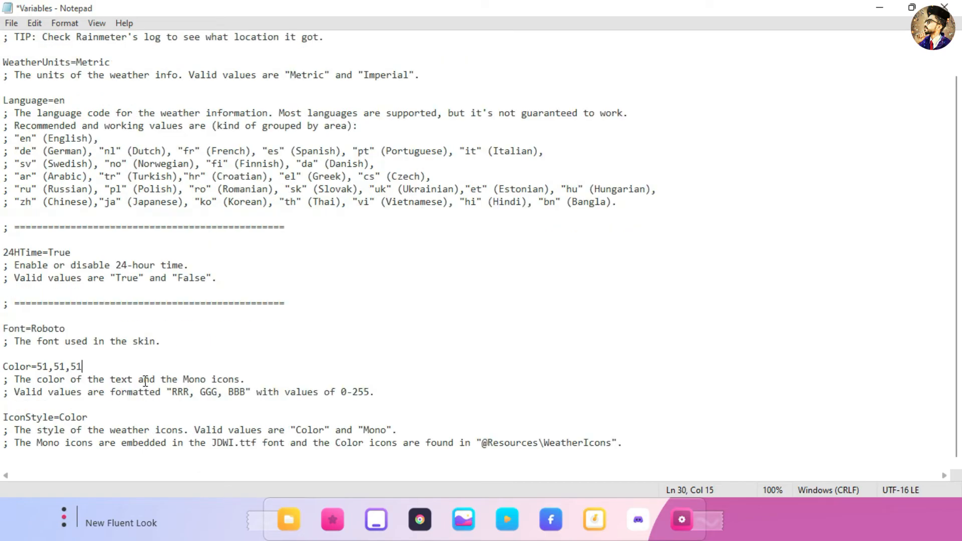
Set IconStyle to Mono by copying the value from the comment below it, and save the variables file
{"action": "key", "text": "BackSpace"}
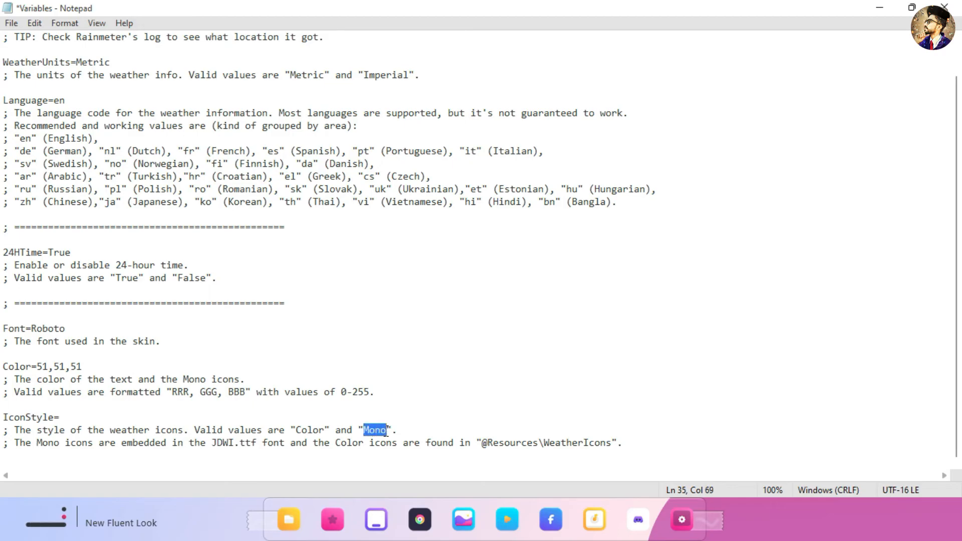
{"action": "right_click", "coordinate": [380, 424]}
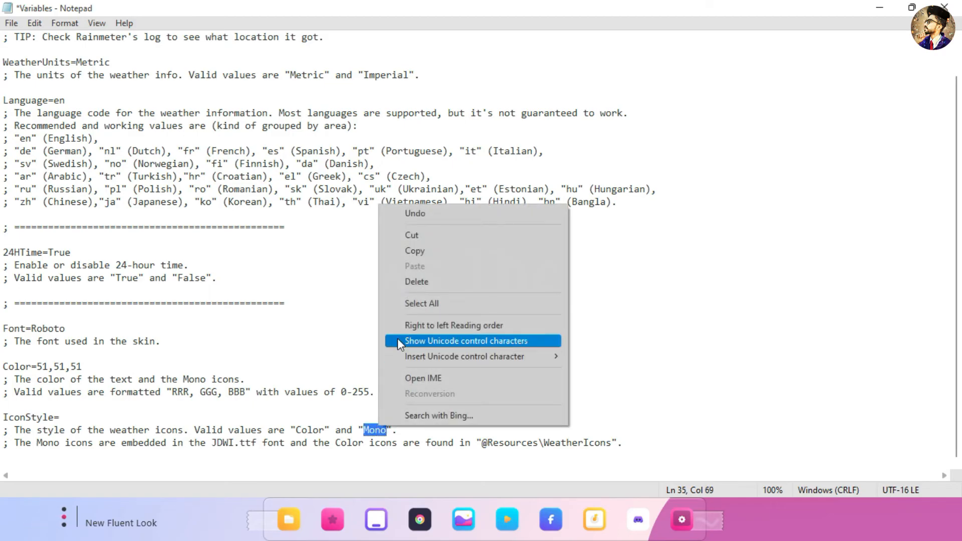
{"action": "left_click", "coordinate": [422, 253]}
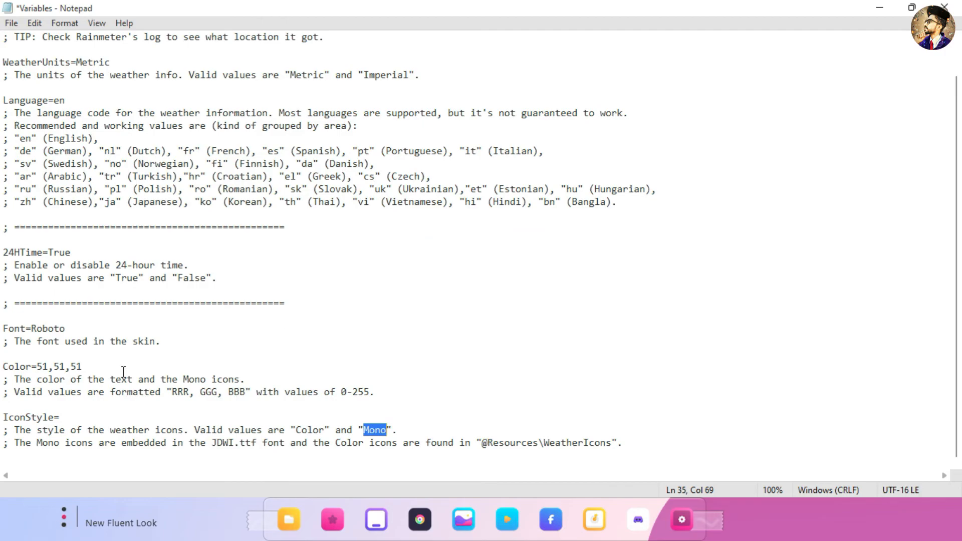
{"action": "right_click", "coordinate": [66, 416]}
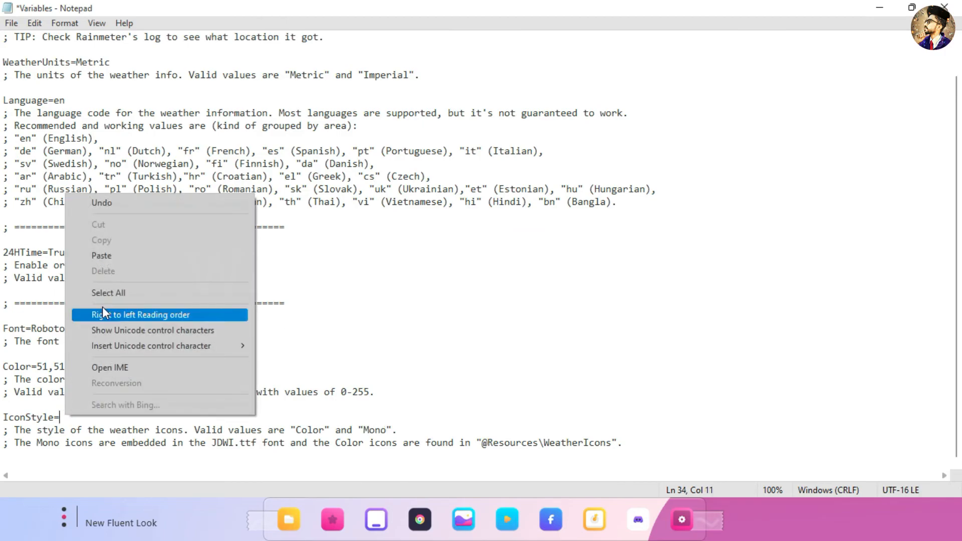
{"action": "left_click", "coordinate": [128, 256]}
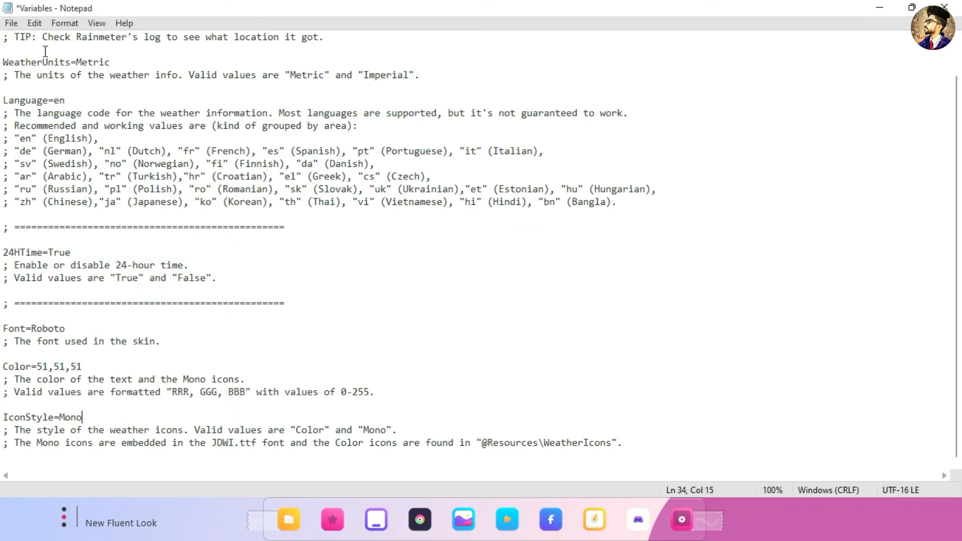
{"action": "left_click", "coordinate": [12, 23]}
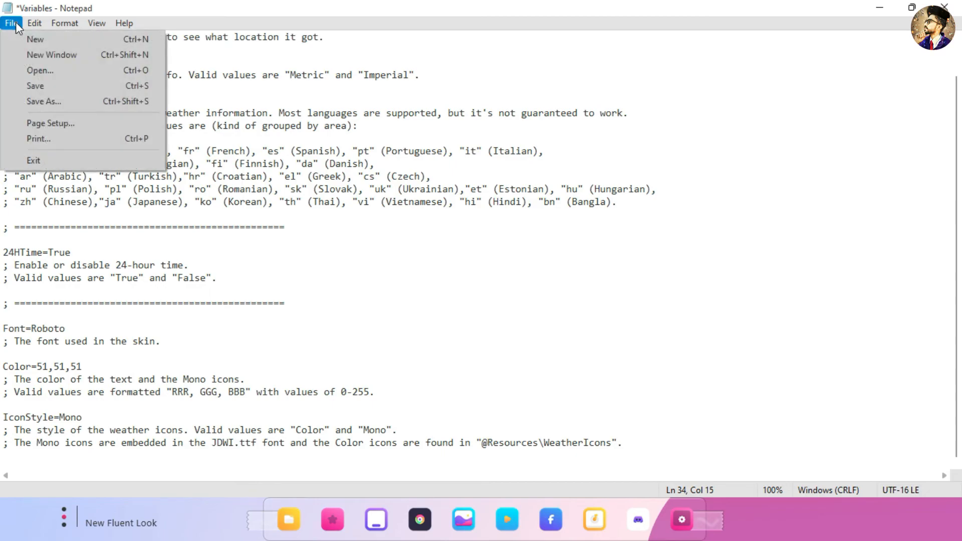
{"action": "left_click", "coordinate": [40, 84]}
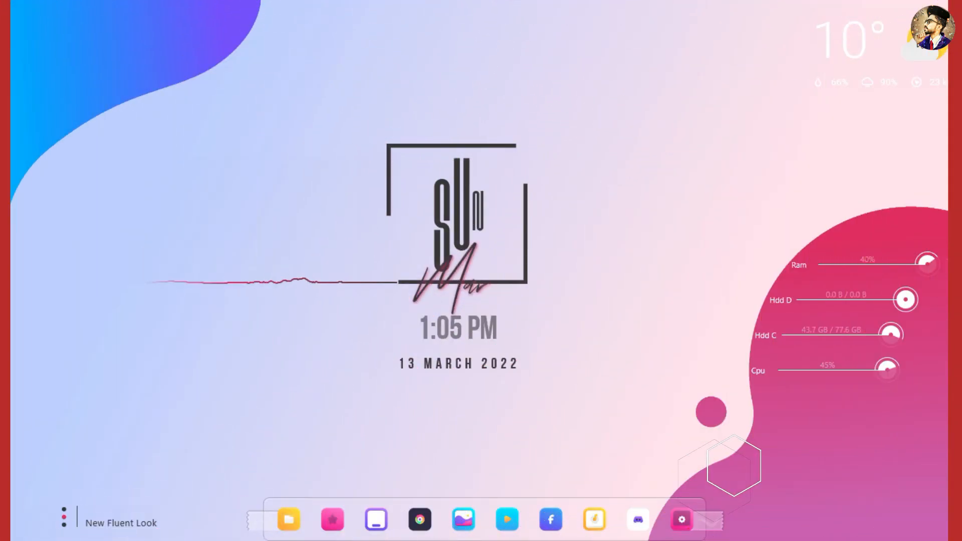
Refresh the Haelen weather skin and shift the widget slightly left so it sits fully on the desktop
{"action": "right_click", "coordinate": [901, 35]}
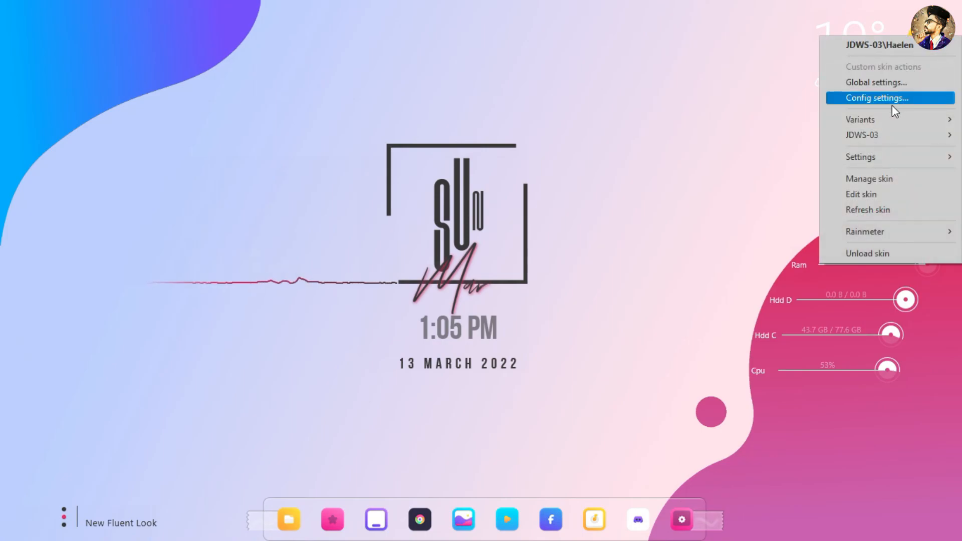
{"action": "left_click", "coordinate": [882, 208]}
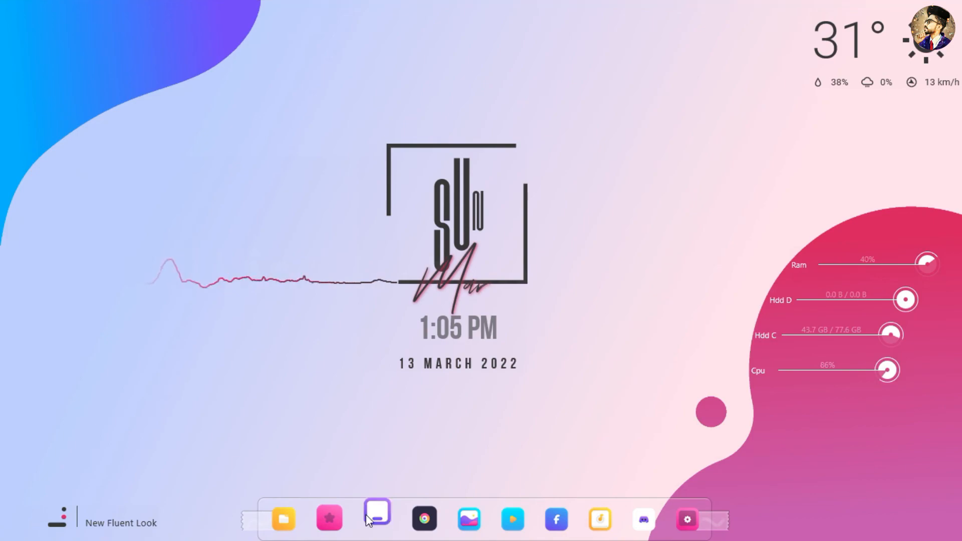
{"action": "left_click_drag", "start_coordinate": [925, 44], "coordinate": [888, 46]}
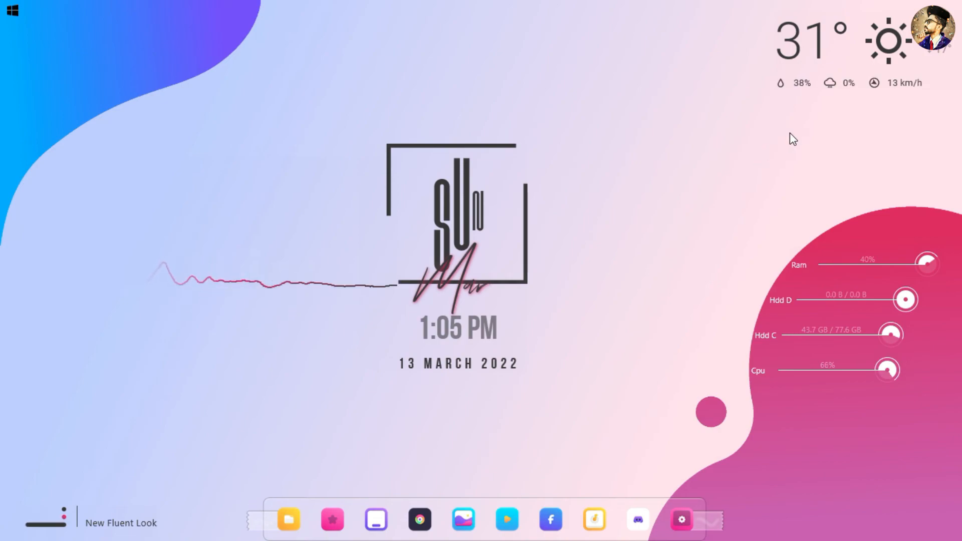
Turn off Keep on screen for the Idelo Time and Date skin and set its position to On desktop
{"action": "right_click", "coordinate": [487, 211]}
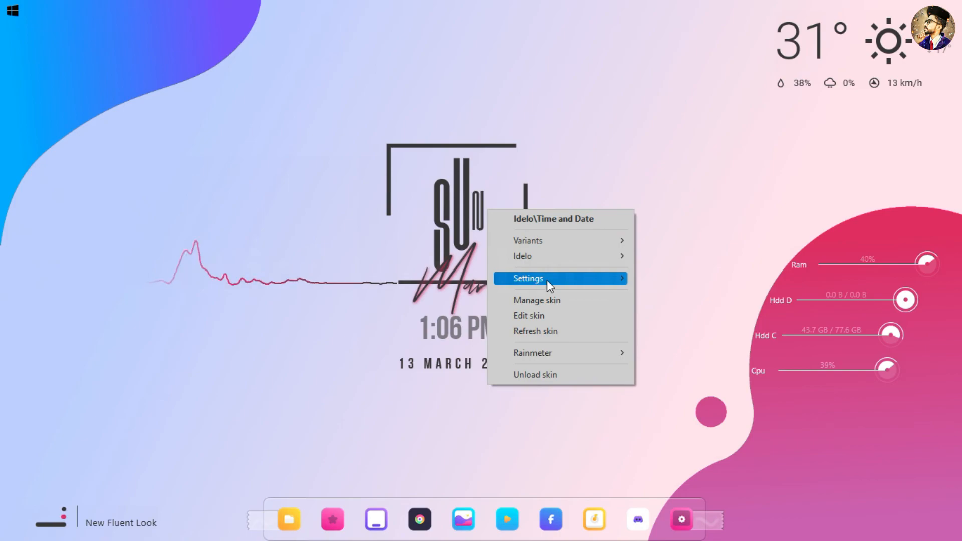
{"action": "mouse_move", "coordinate": [546, 278]}
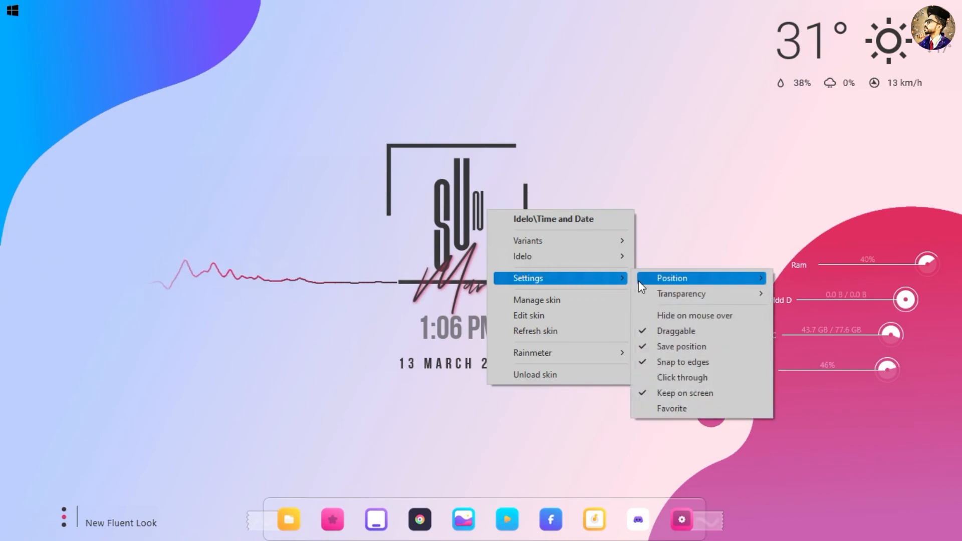
{"action": "left_click", "coordinate": [674, 393]}
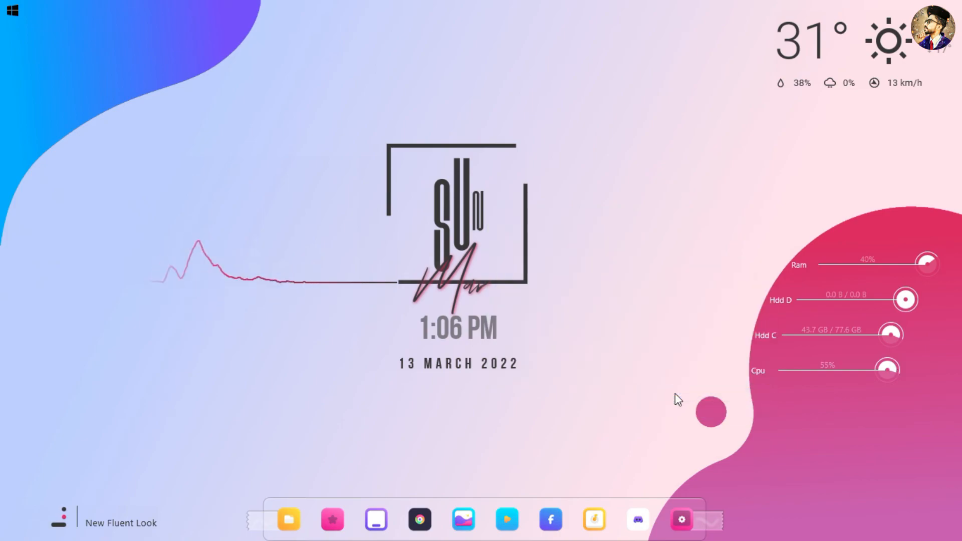
{"action": "right_click", "coordinate": [501, 206]}
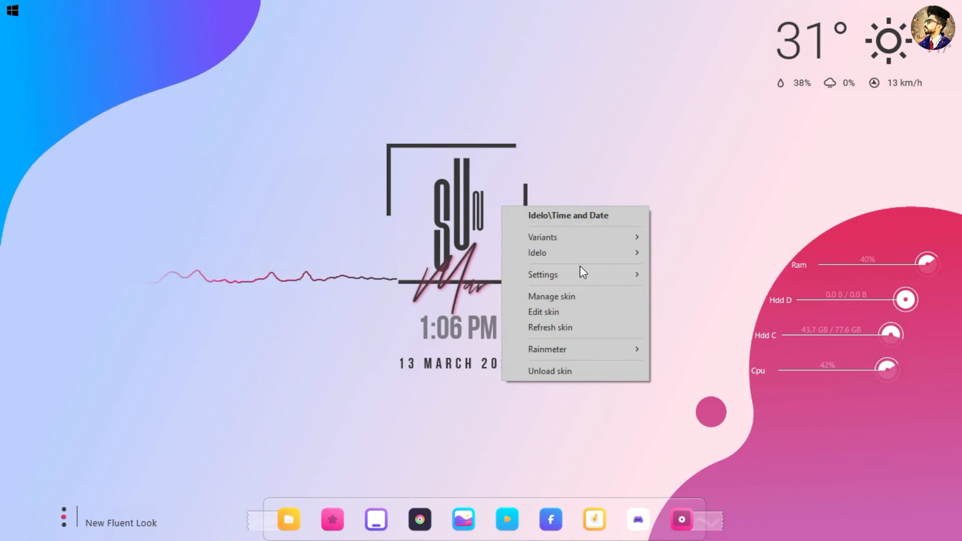
{"action": "mouse_move", "coordinate": [591, 274]}
{"action": "mouse_move", "coordinate": [689, 275]}
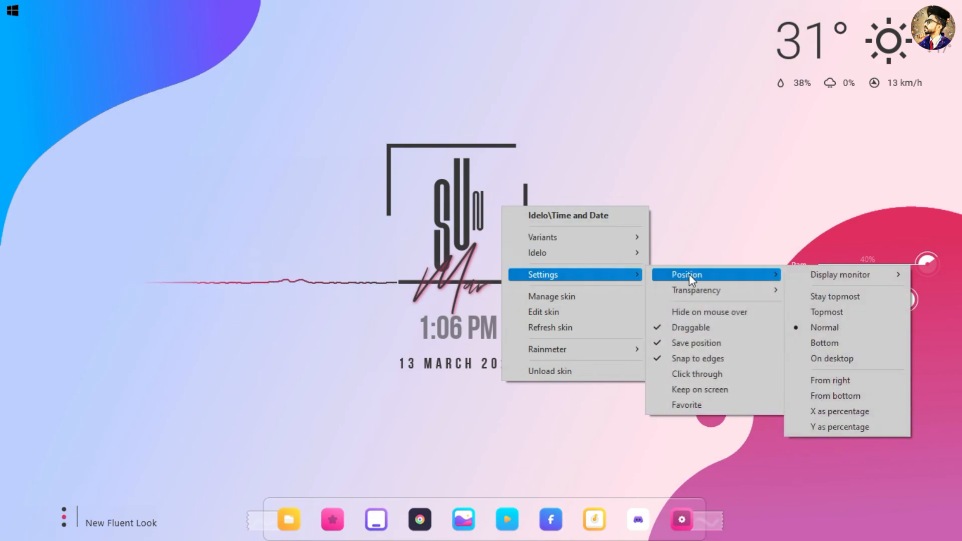
{"action": "left_click", "coordinate": [822, 358]}
Set the position of the Idelo Visualizer skin to On desktop
{"action": "right_click", "coordinate": [314, 282]}
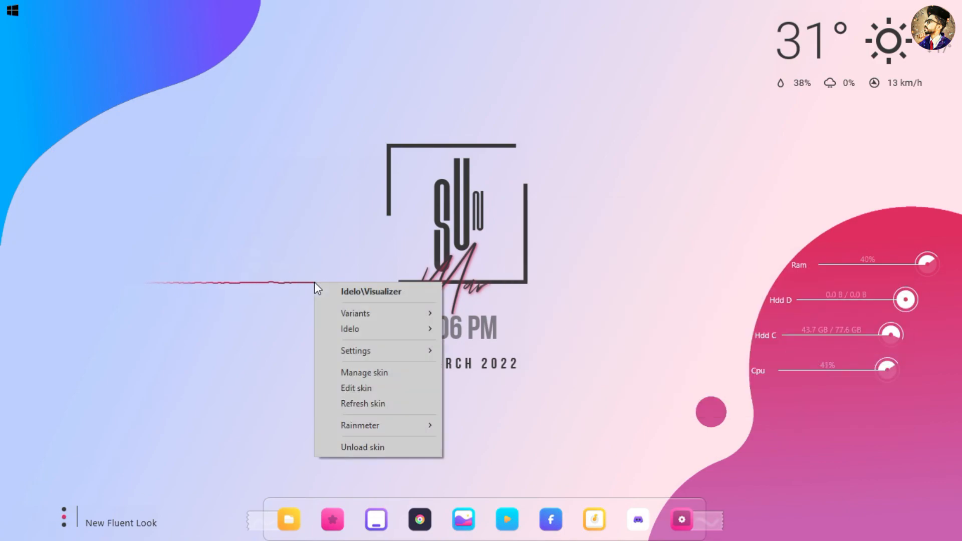
{"action": "mouse_move", "coordinate": [376, 350]}
{"action": "mouse_move", "coordinate": [471, 350]}
{"action": "left_click", "coordinate": [601, 435]}
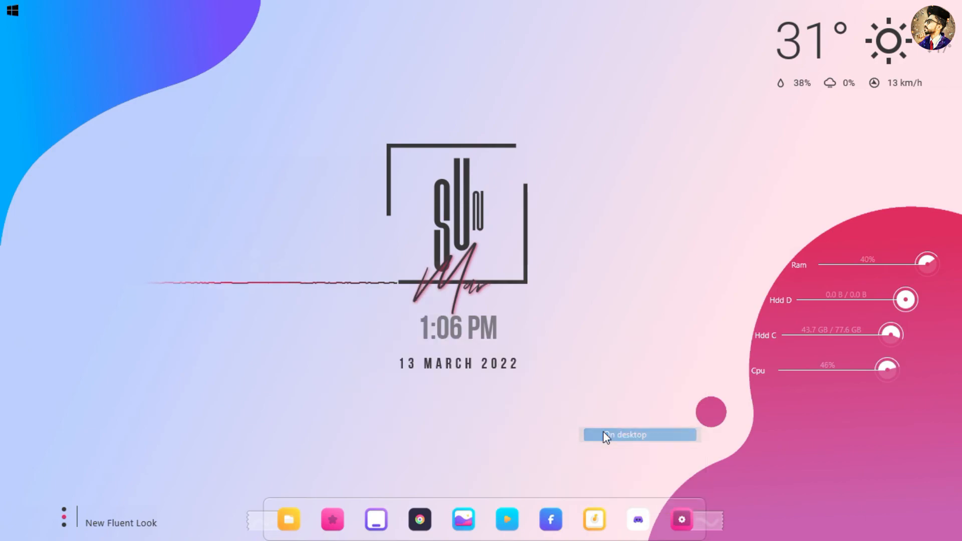
Set the position of the Idelo Ram and Disk D skins to On desktop
{"action": "right_click", "coordinate": [928, 267]}
{"action": "mouse_move", "coordinate": [899, 342]}
{"action": "mouse_move", "coordinate": [832, 335]}
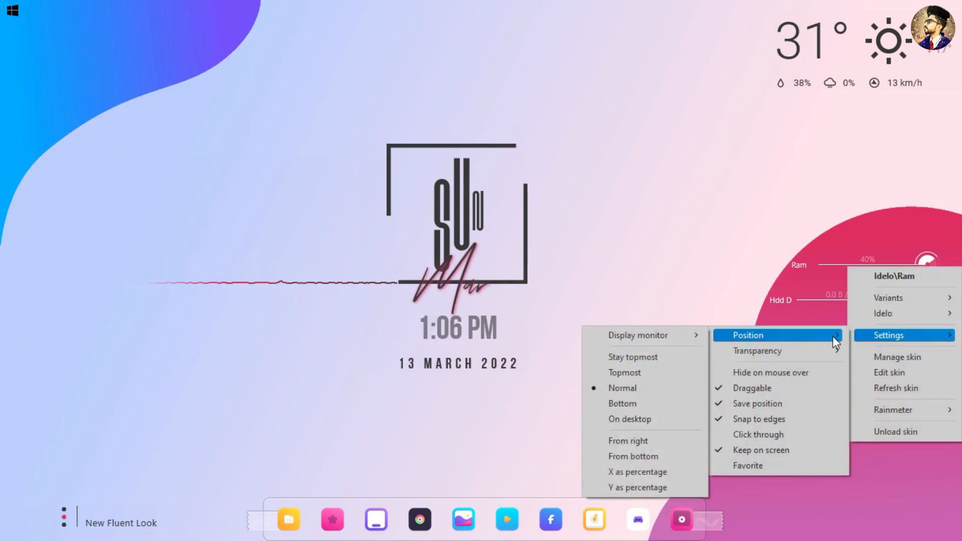
{"action": "left_click", "coordinate": [657, 415]}
{"action": "right_click", "coordinate": [917, 299]}
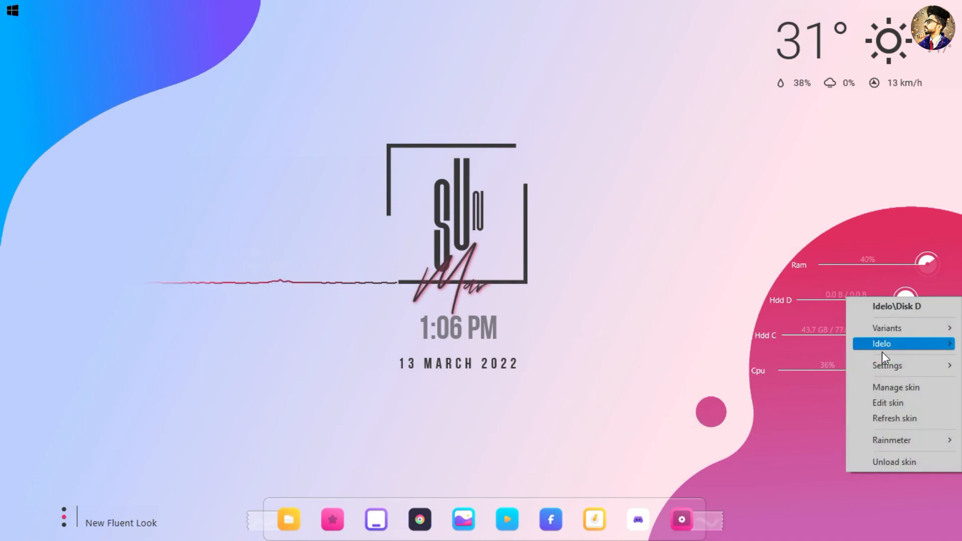
{"action": "mouse_move", "coordinate": [886, 365]}
{"action": "mouse_move", "coordinate": [772, 365]}
{"action": "left_click", "coordinate": [669, 447]}
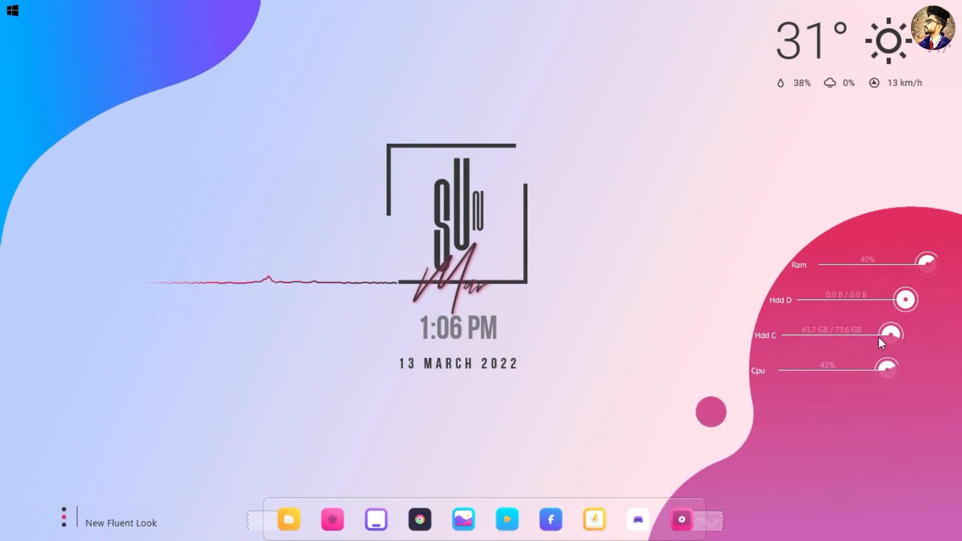
Set the position of the Idelo Disk C and Cpu skins to On desktop
{"action": "right_click", "coordinate": [886, 333]}
{"action": "mouse_move", "coordinate": [880, 226]}
{"action": "mouse_move", "coordinate": [821, 221]}
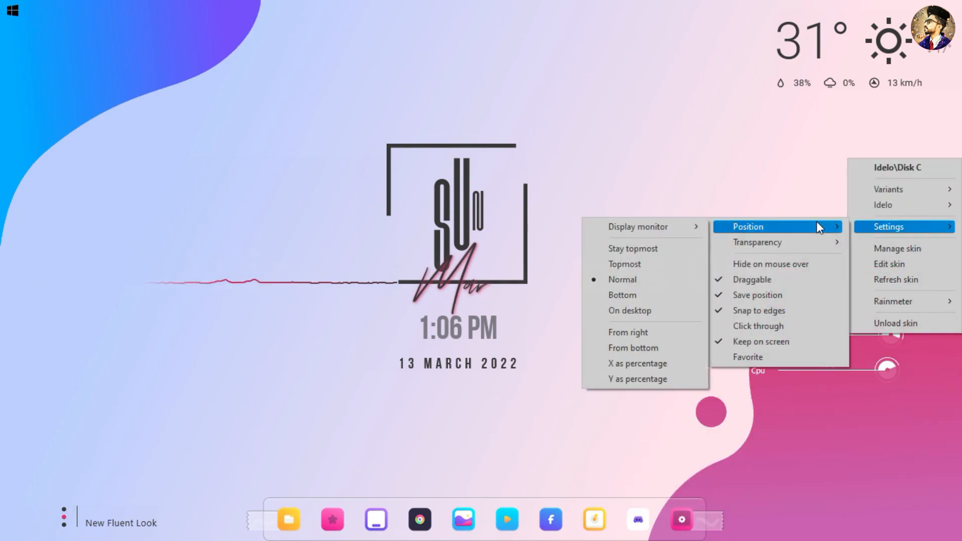
{"action": "left_click", "coordinate": [681, 313]}
{"action": "right_click", "coordinate": [888, 365]}
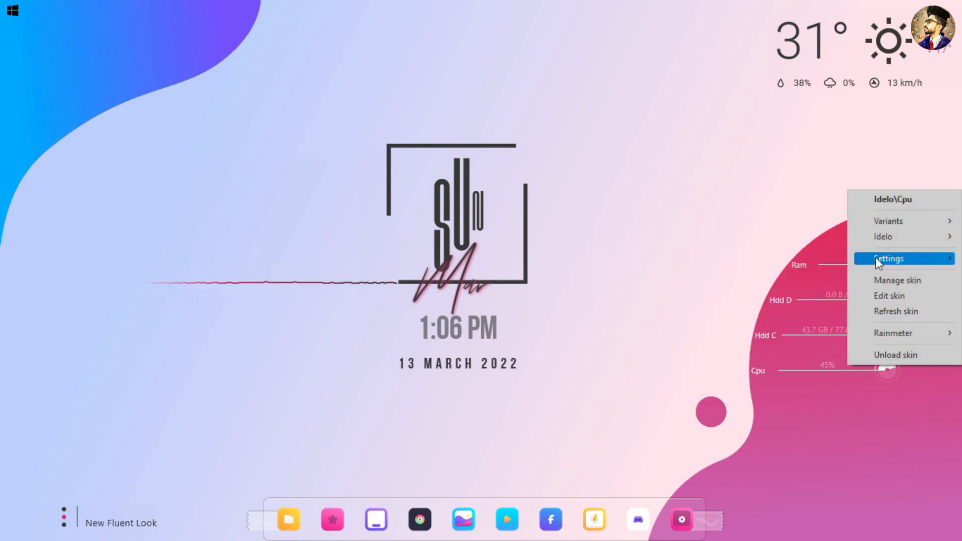
{"action": "mouse_move", "coordinate": [876, 257]}
{"action": "mouse_move", "coordinate": [819, 253]}
{"action": "left_click", "coordinate": [646, 342]}
Set the position of the Idelo Song Info skin to On desktop
{"action": "right_click", "coordinate": [60, 521]}
{"action": "mouse_move", "coordinate": [159, 416]}
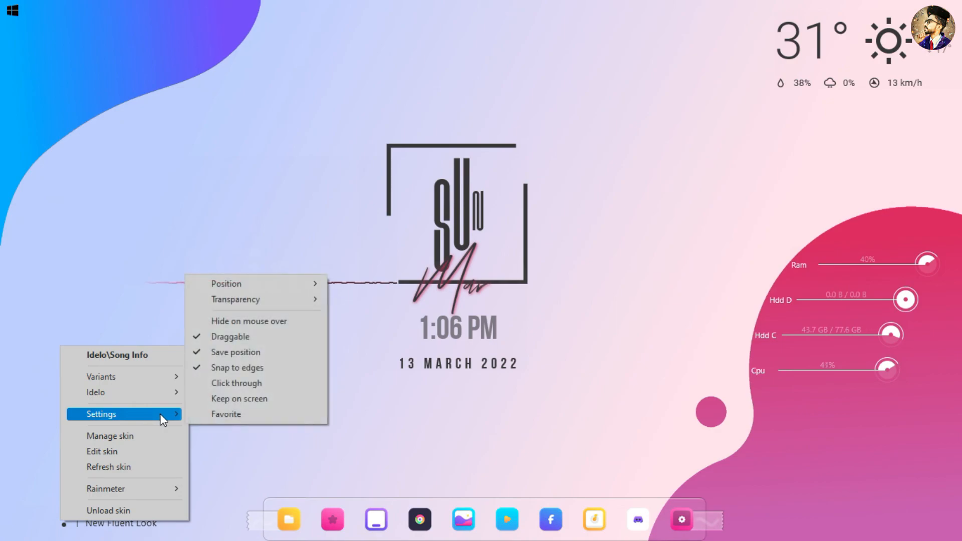
{"action": "mouse_move", "coordinate": [274, 283]}
{"action": "left_click", "coordinate": [378, 369]}
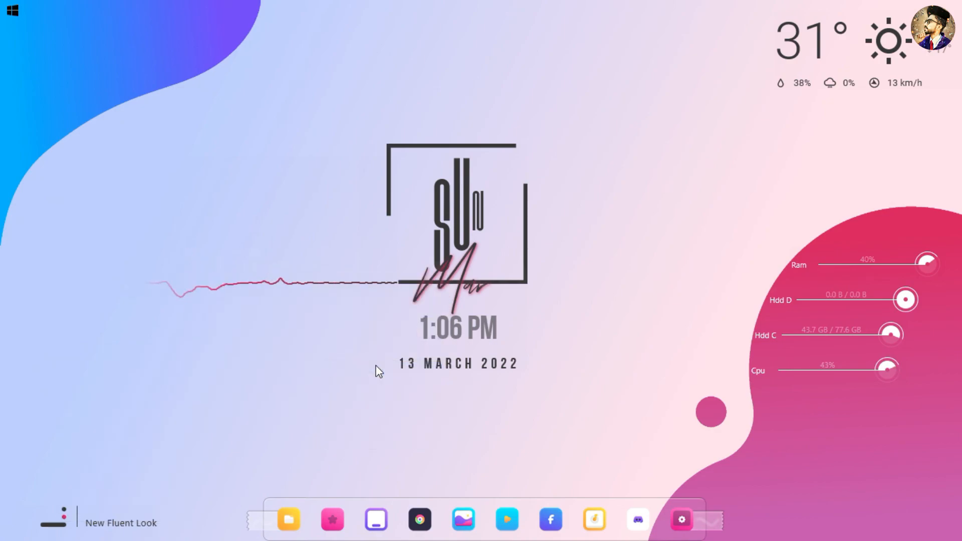
Reveal the taskbar to disable dragging for all Rainmeter skins, and hide the taskbar again
{"action": "left_click", "coordinate": [389, 519]}
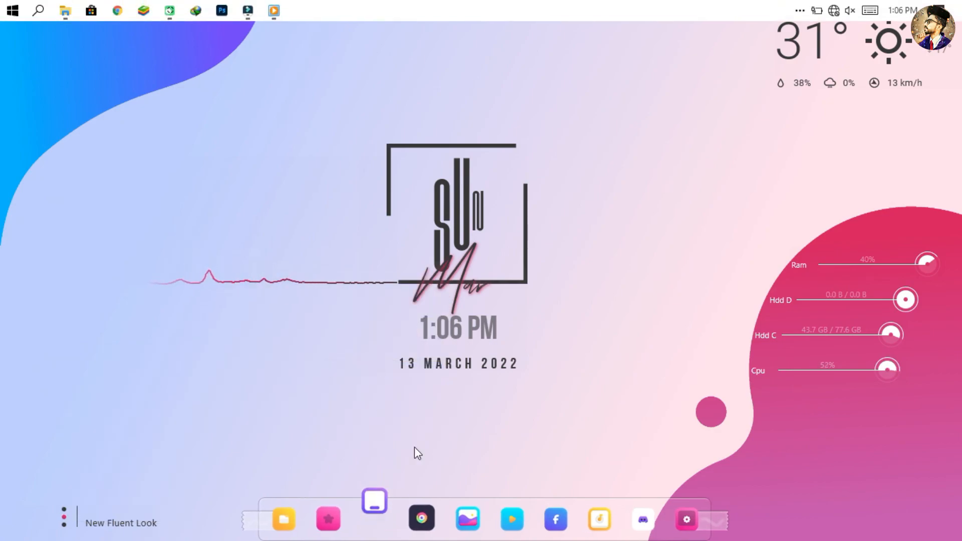
{"action": "left_click", "coordinate": [801, 11]}
{"action": "right_click", "coordinate": [827, 91]}
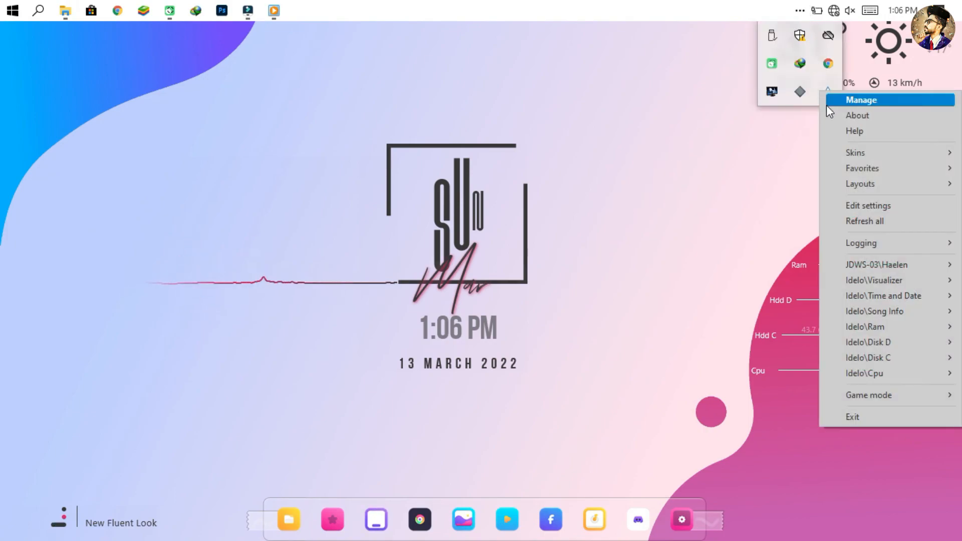
{"action": "mouse_move", "coordinate": [836, 153]}
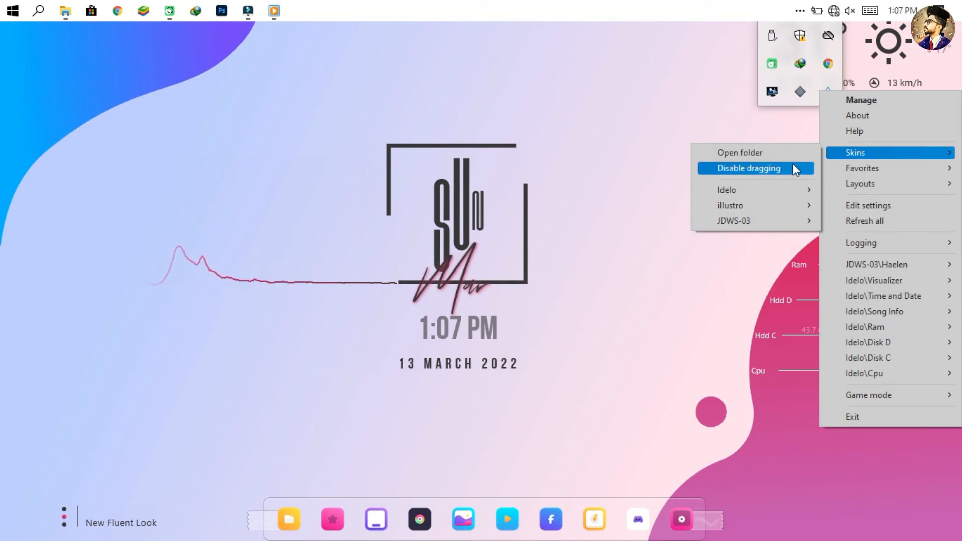
{"action": "left_click", "coordinate": [751, 168]}
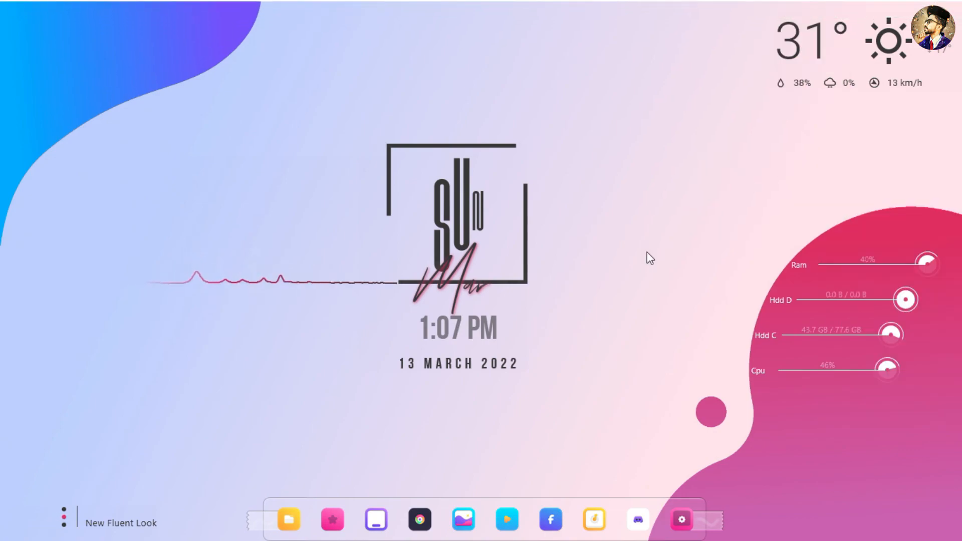
{"action": "left_click", "coordinate": [371, 520]}
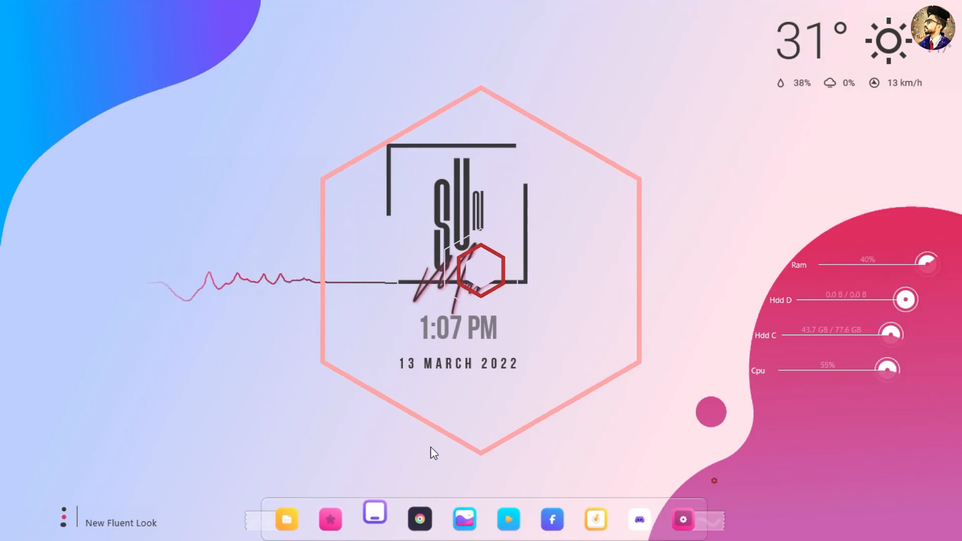